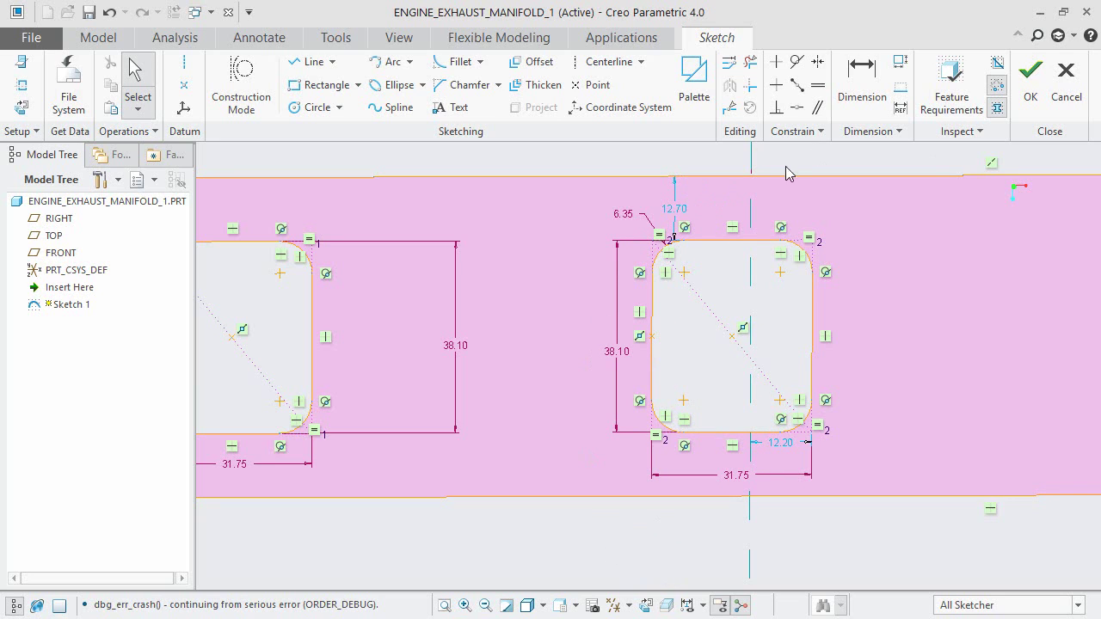
Constrain the centre of the middle rounded opening to be horizontally aligned with the centre of the left opening
left_click(777, 88)
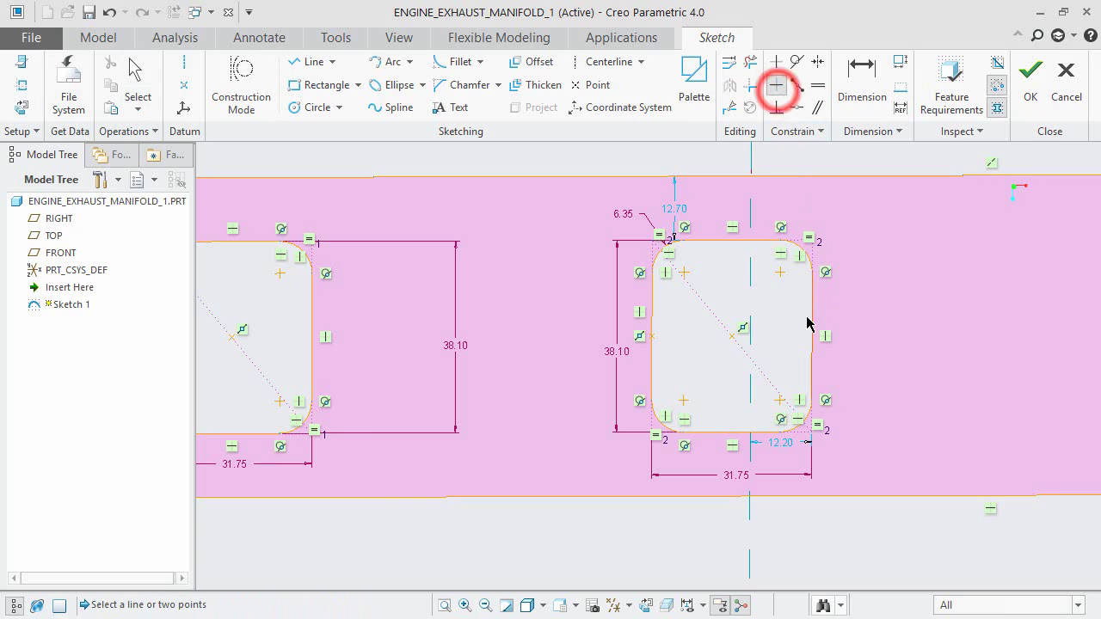
left_click(732, 336)
scroll(858, 357, "down", 1)
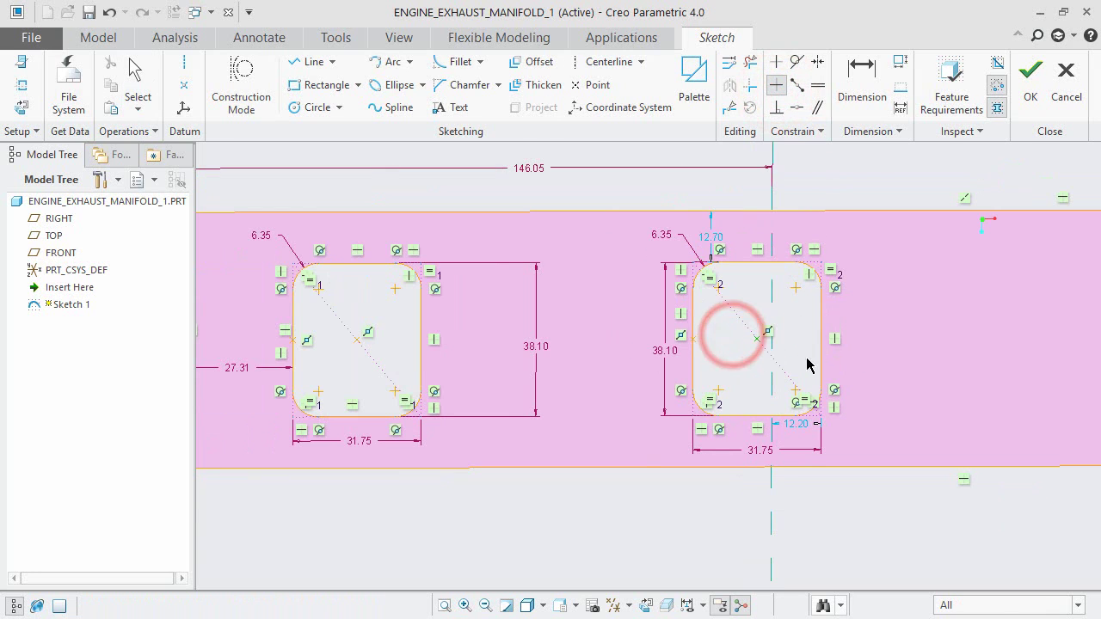
left_click(358, 342)
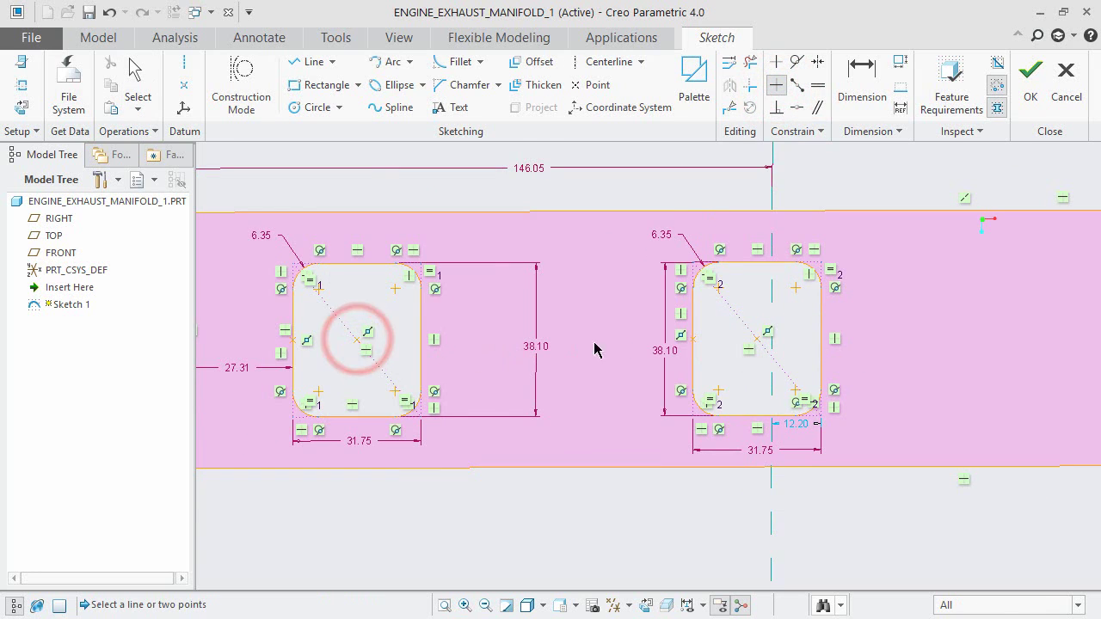
scroll(732, 353, "up", 1)
scroll(726, 357, "down", 1)
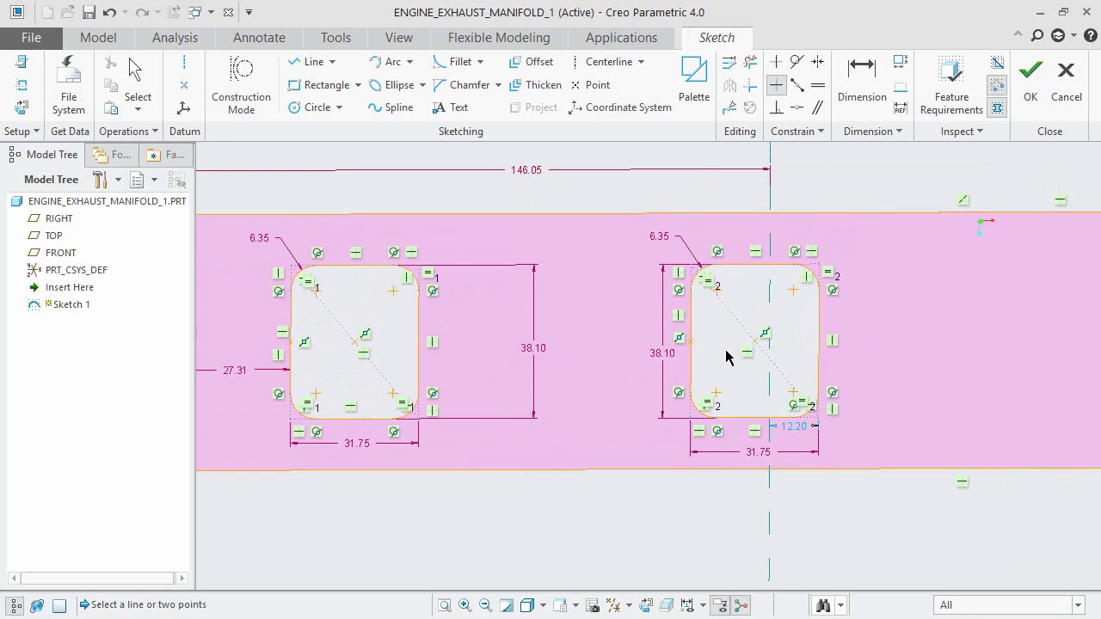
Dimension the horizontal distance between the centres of the left and middle openings and set it to 146.05
left_click(861, 76)
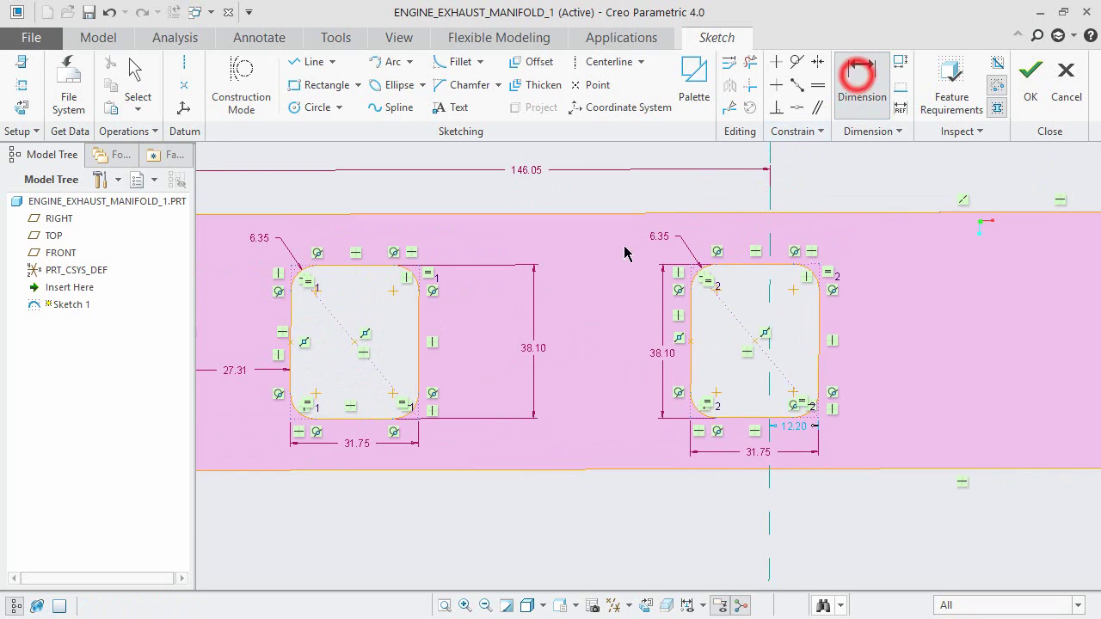
left_click(358, 344)
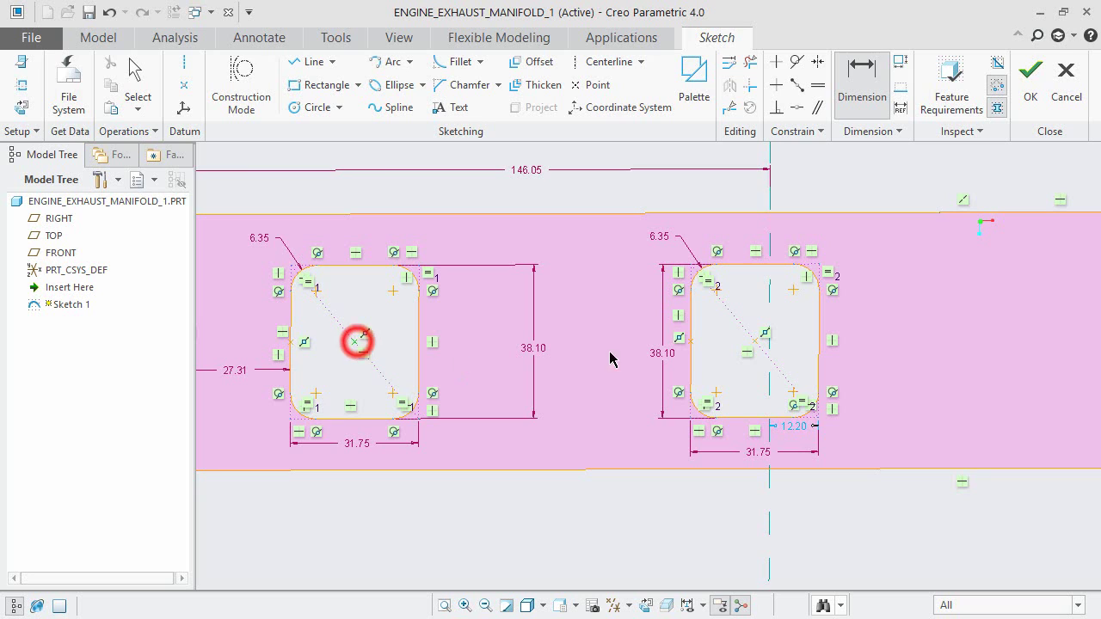
left_click(754, 343)
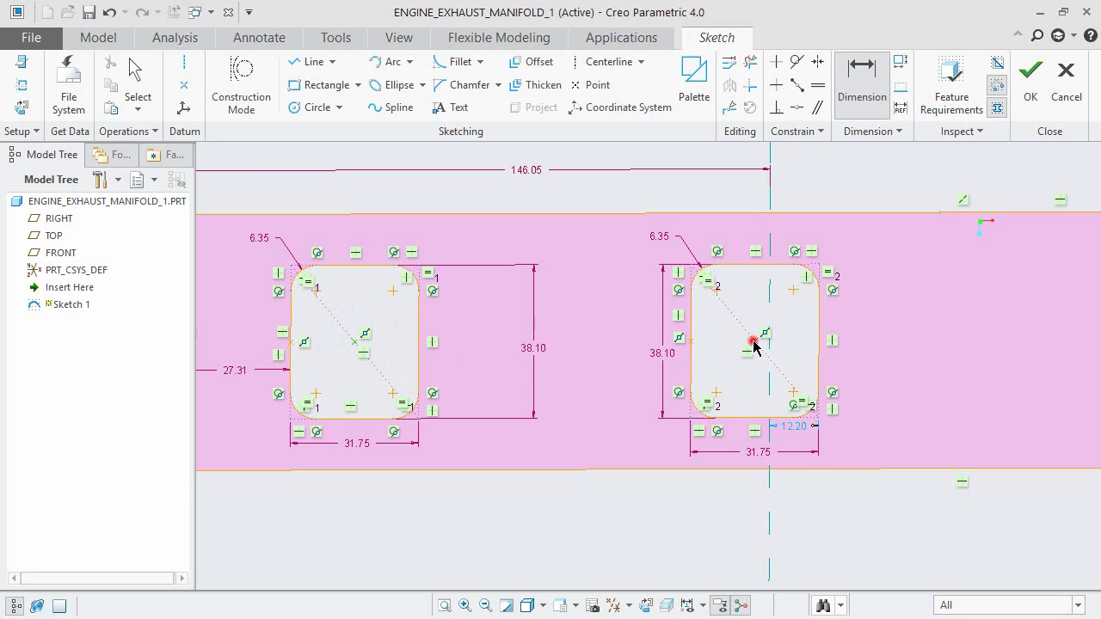
middle_click(626, 205)
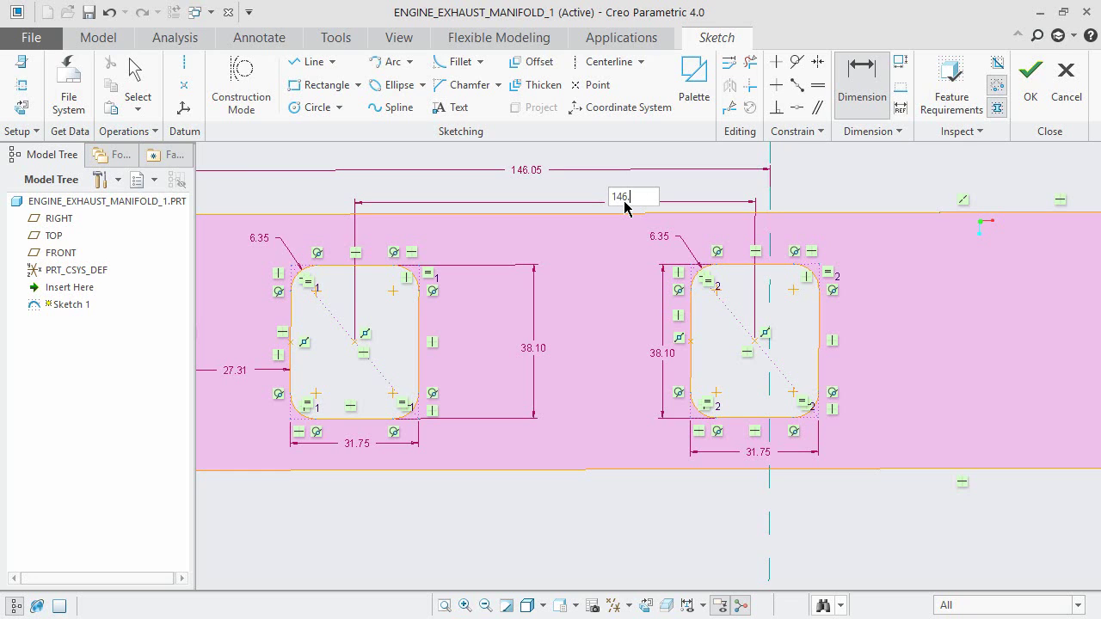
key("Return")
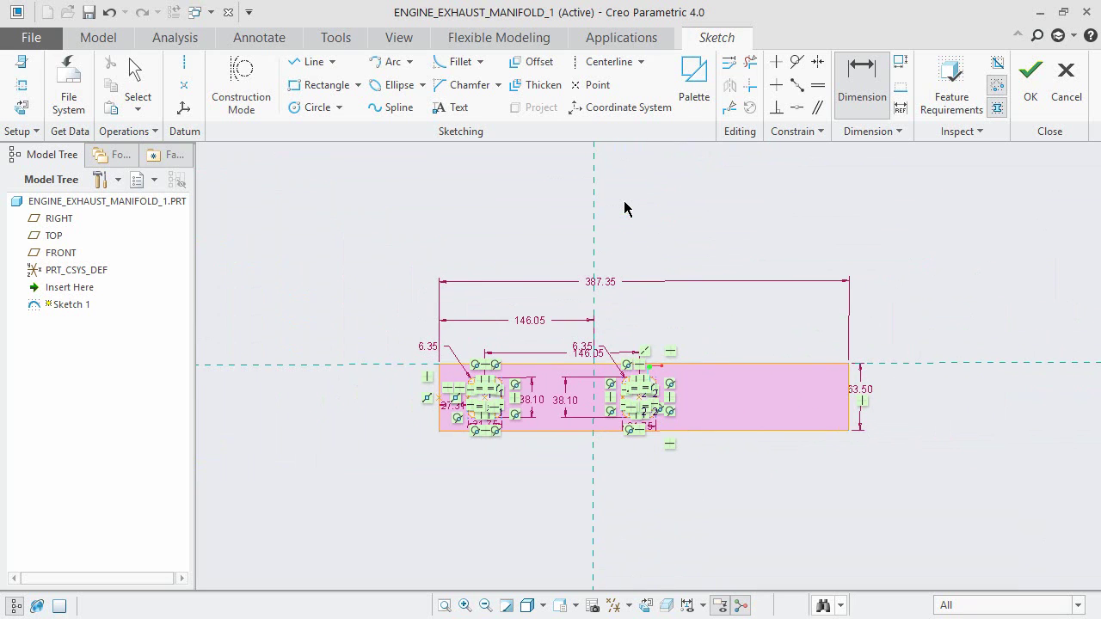
middle_click(659, 322)
Paste a third copy of the rounded opening at scale 1, level with the others and about 62 from the plate's right edge
scroll(620, 391, "down", 3)
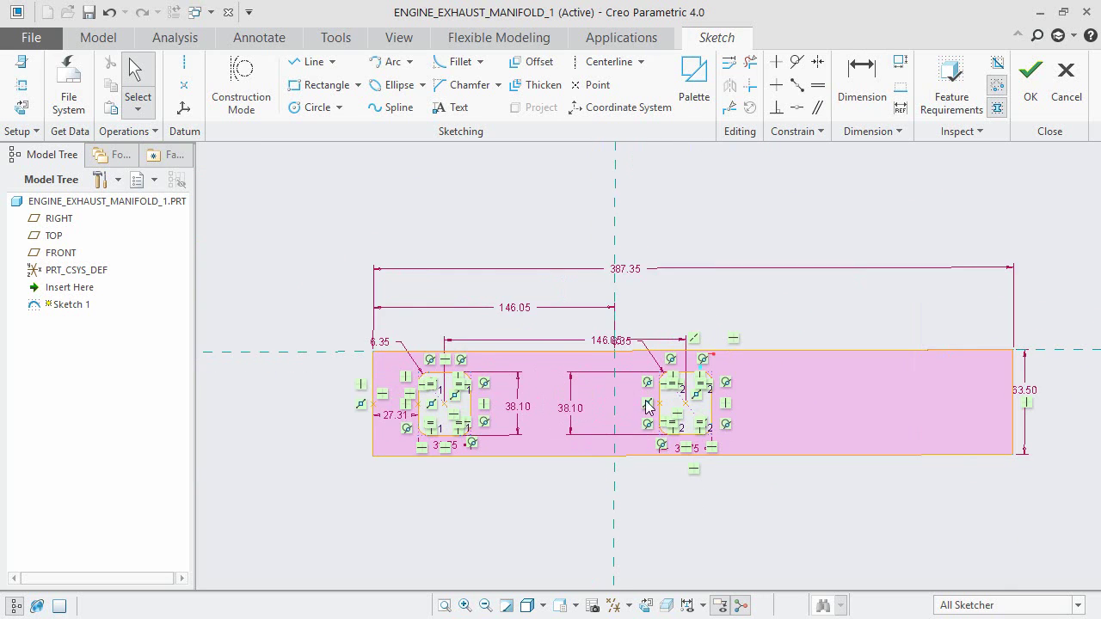
scroll(421, 342, "up", 1)
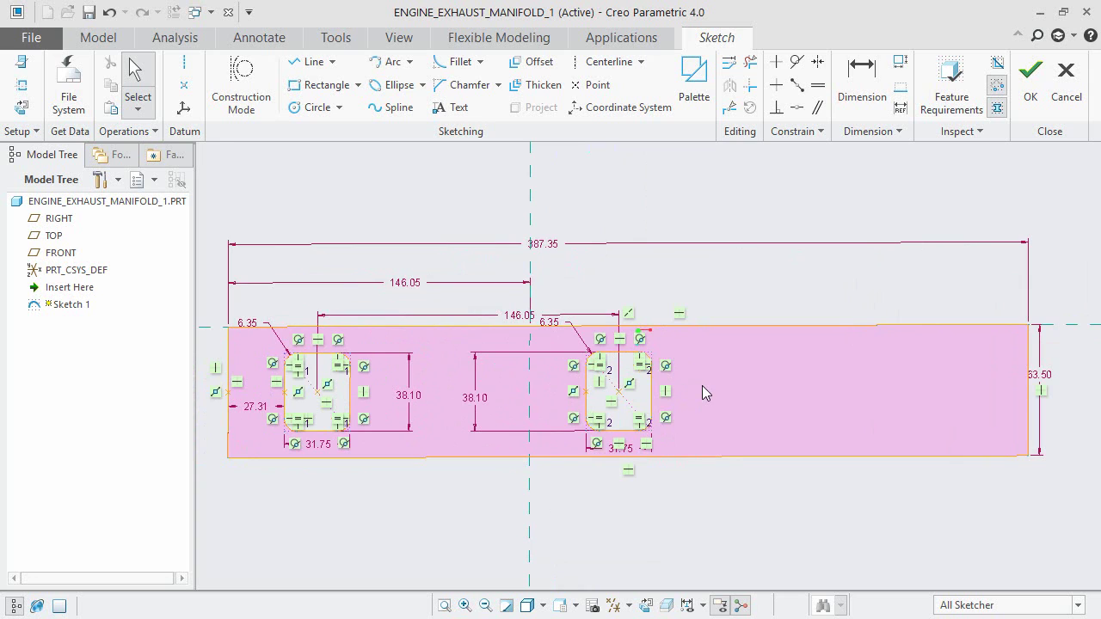
scroll(701, 388, "down", 2)
scroll(533, 369, "up", 2)
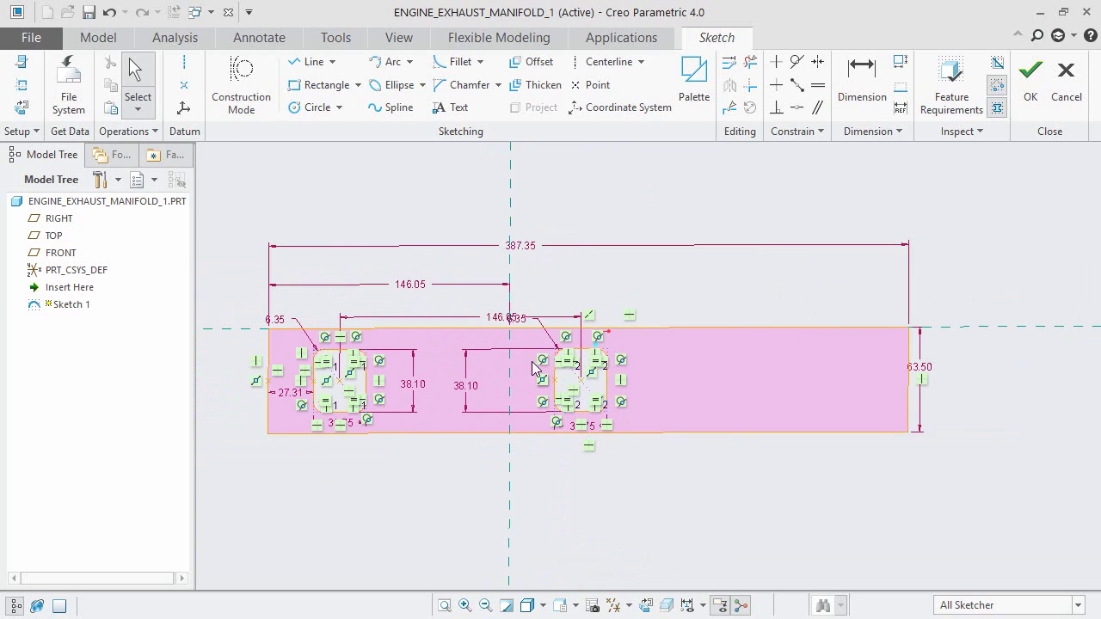
right_click(727, 376)
left_click(763, 437)
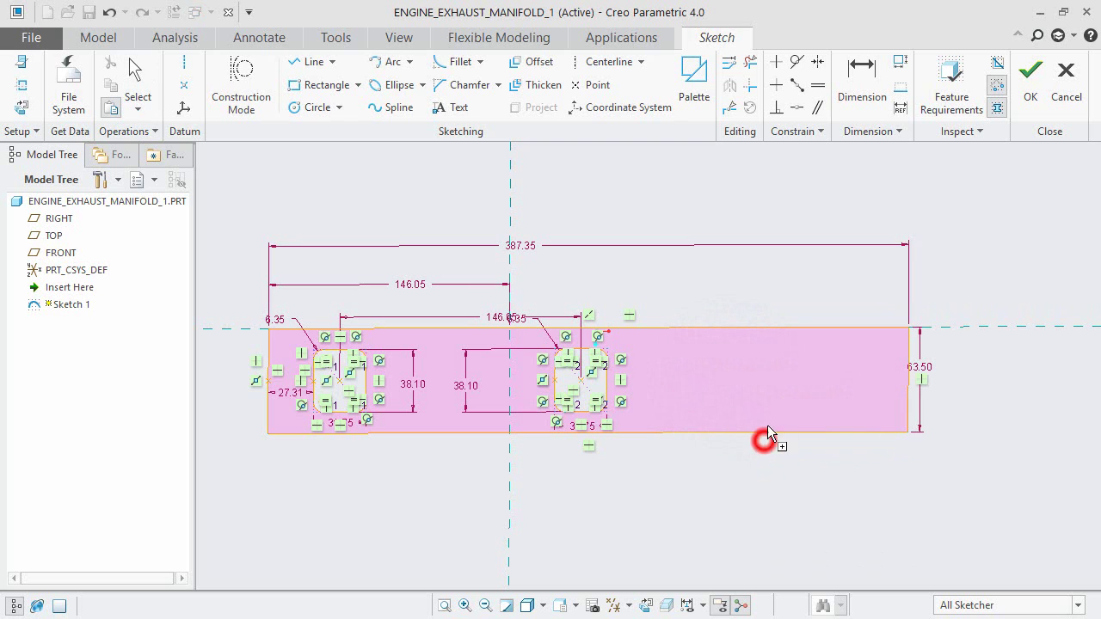
left_click(774, 376)
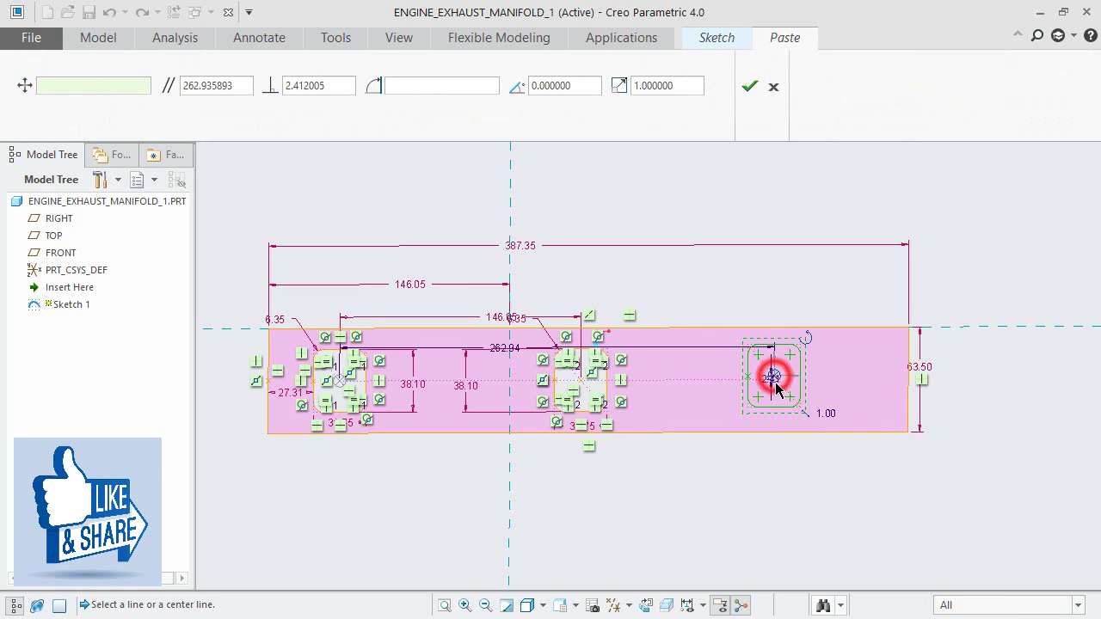
scroll(776, 387, "down", 3)
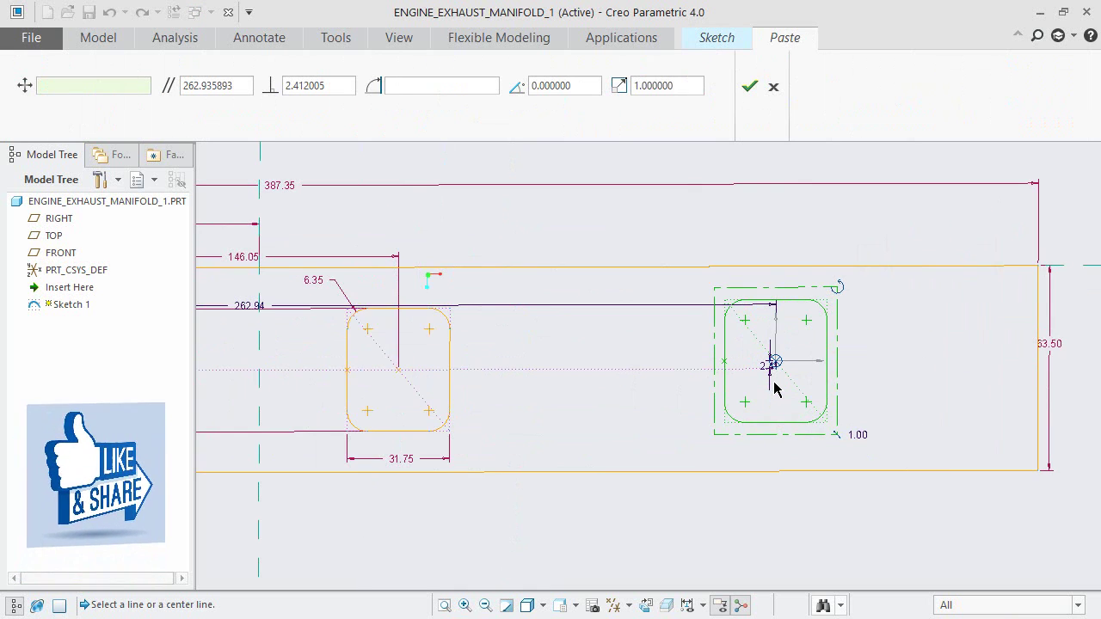
mouse_move(775, 362)
left_mouse_down()
mouse_move(772, 381)
mouse_move(777, 373)
left_mouse_up()
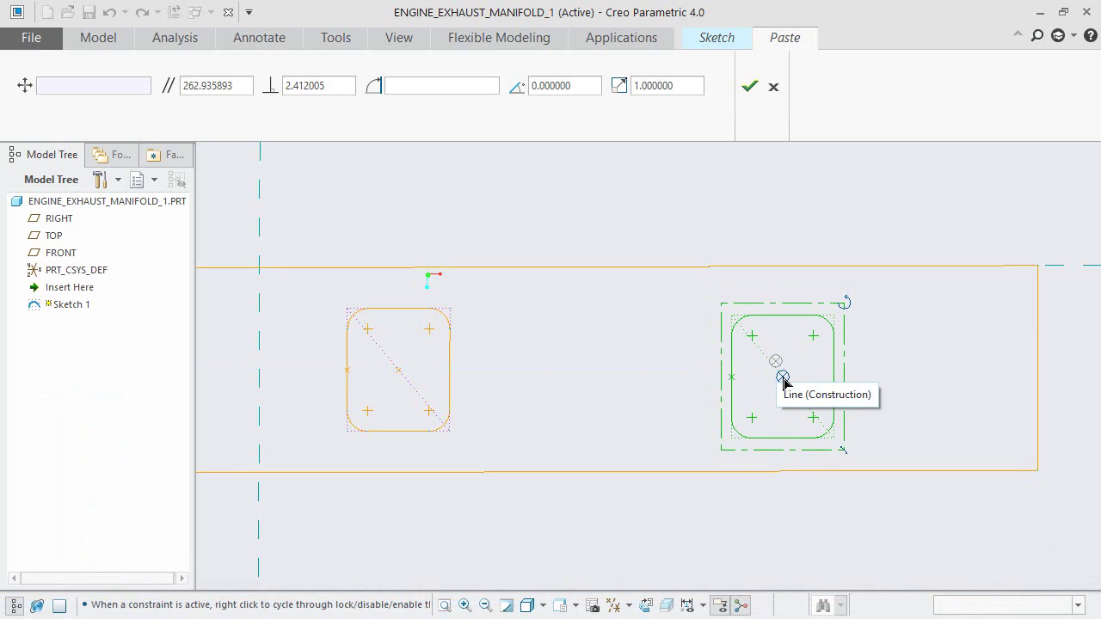
left_click_drag(782, 366, 785, 370)
left_click(749, 86)
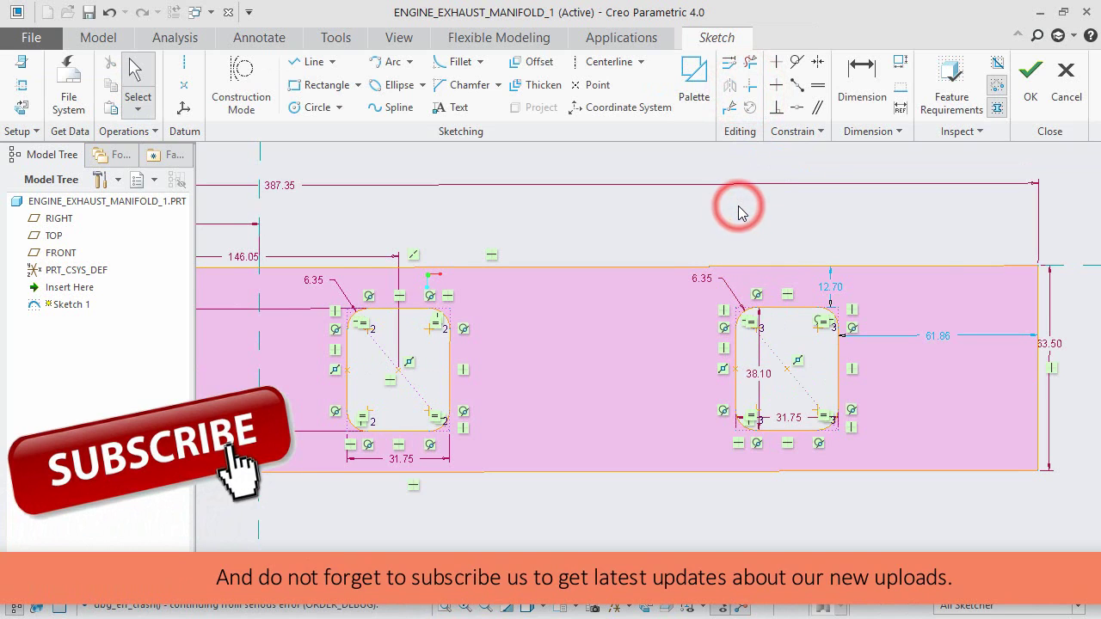
Constrain the centre of the pasted right opening to be horizontally aligned with the centre of the middle opening
scroll(738, 205, "up", 2)
scroll(745, 325, "down", 1)
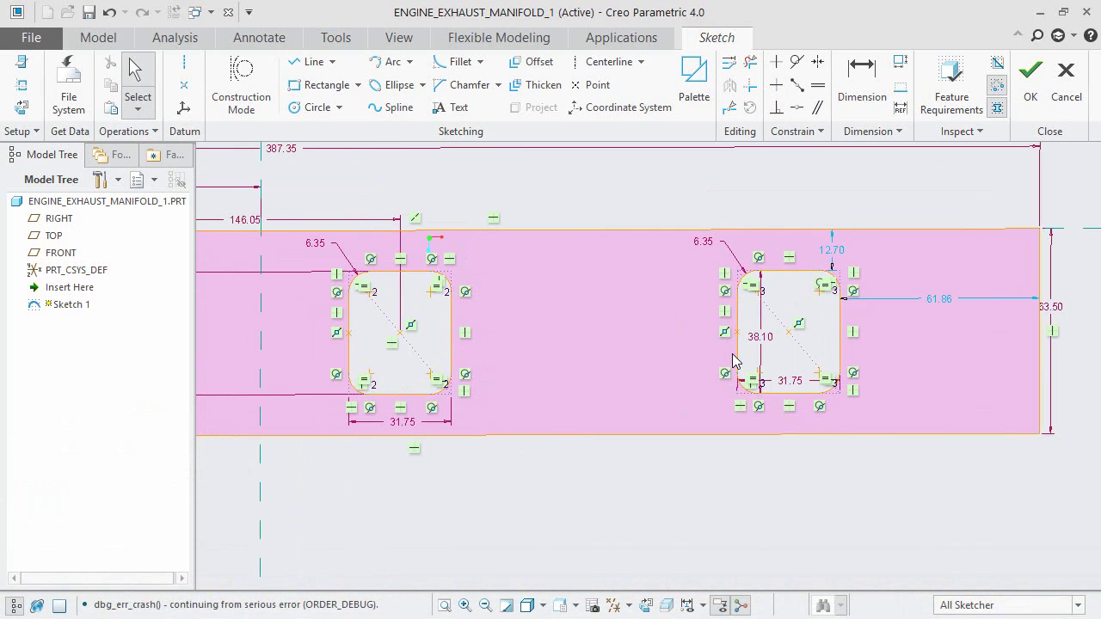
left_click(776, 85)
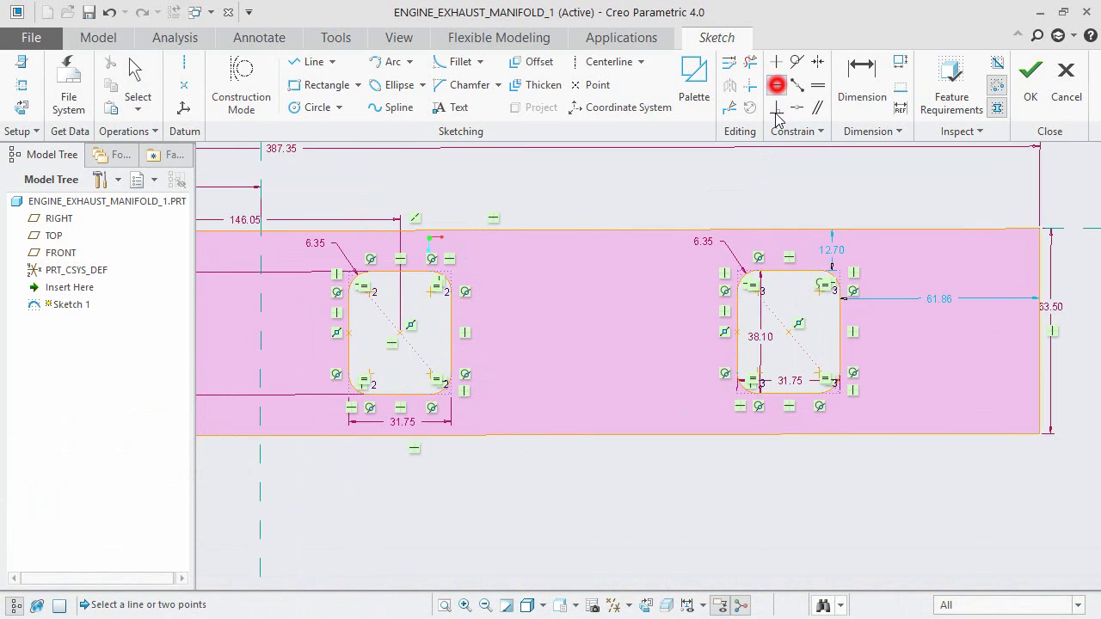
left_click(789, 331)
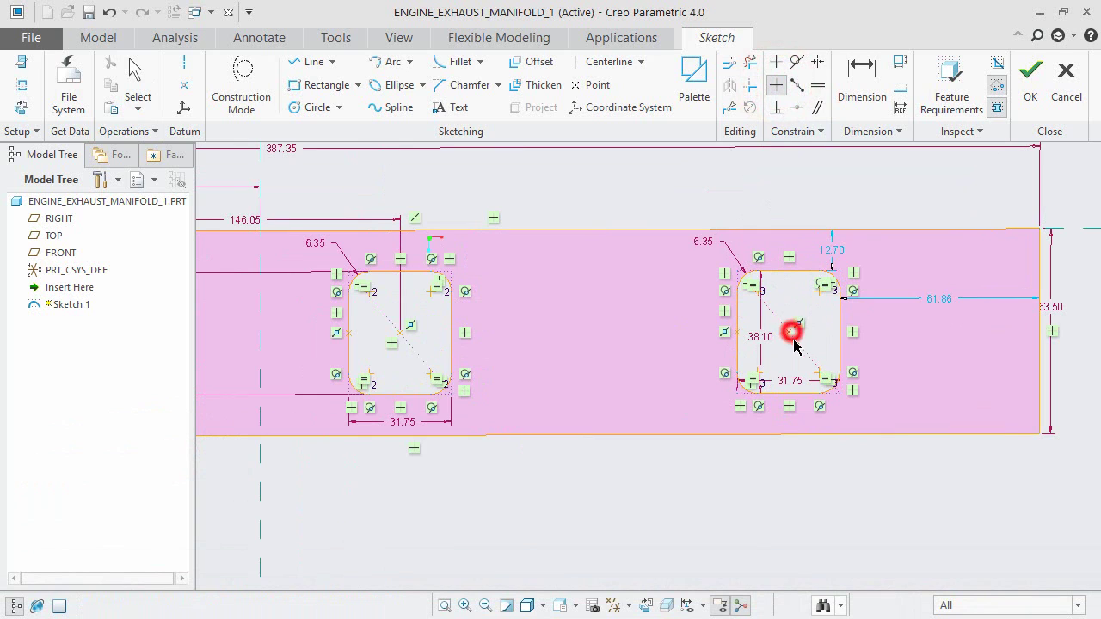
left_click(401, 333)
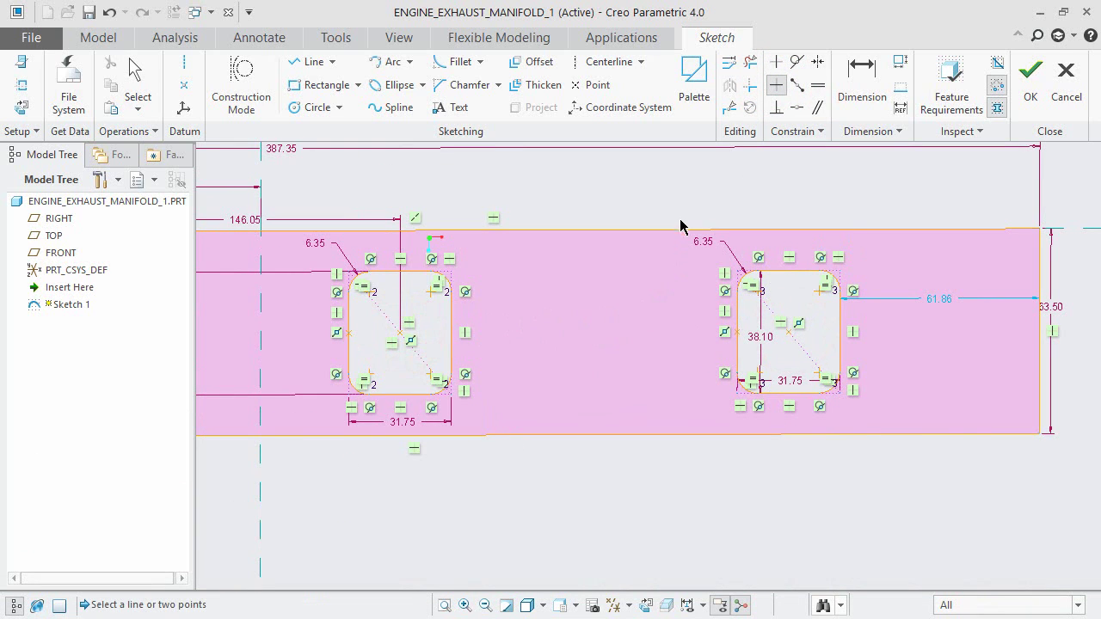
Dimension the distance between the centres of the middle and right openings and set it to 146.05
left_click(861, 76)
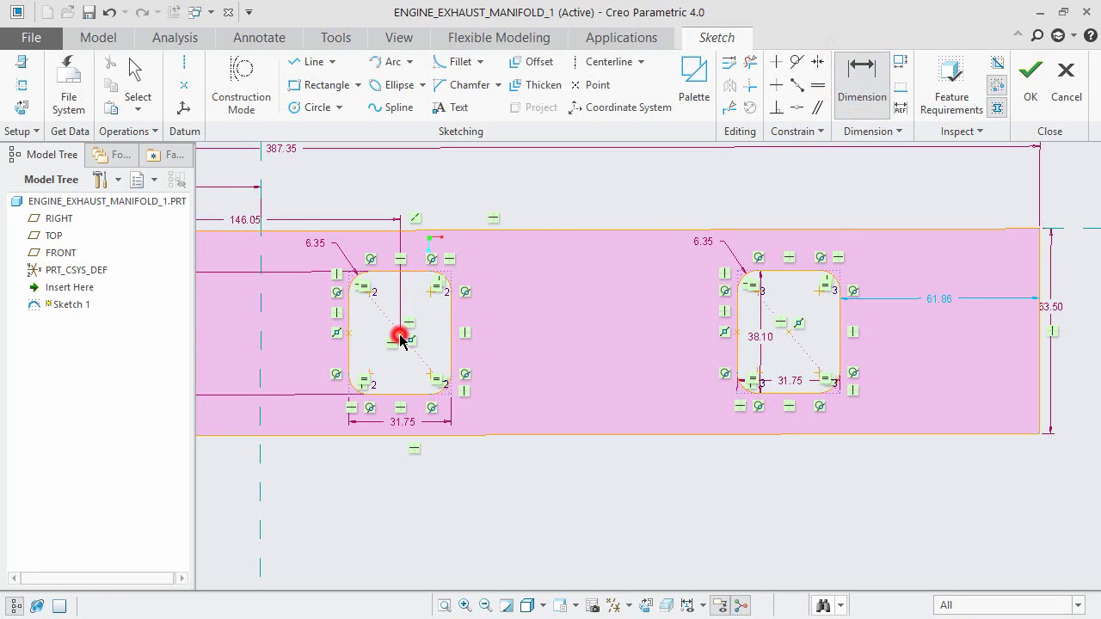
left_click(790, 331)
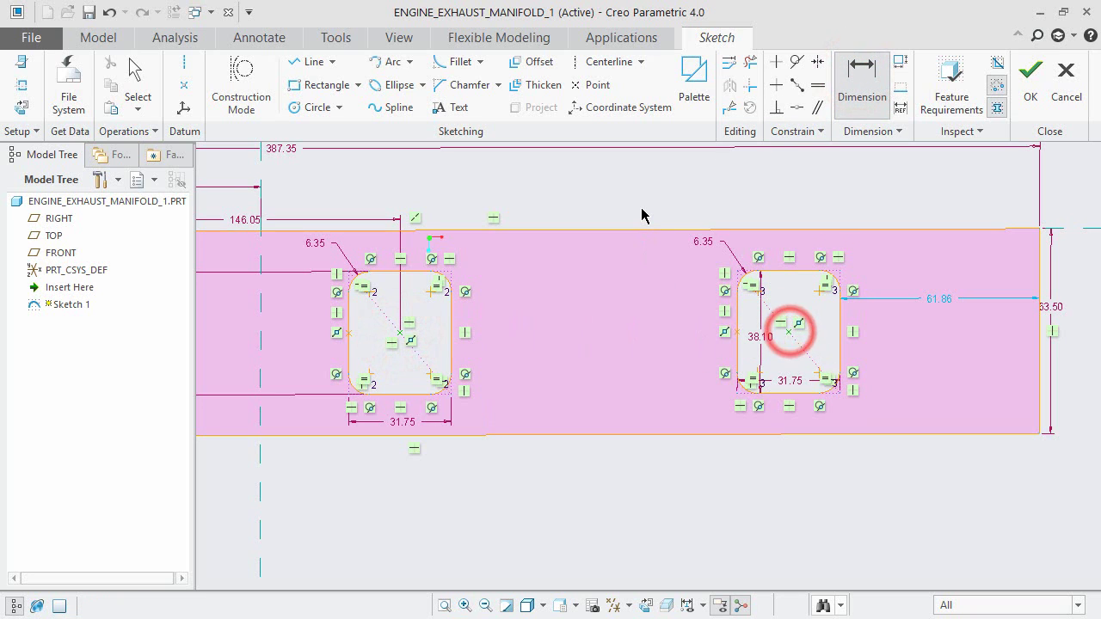
middle_click(686, 191)
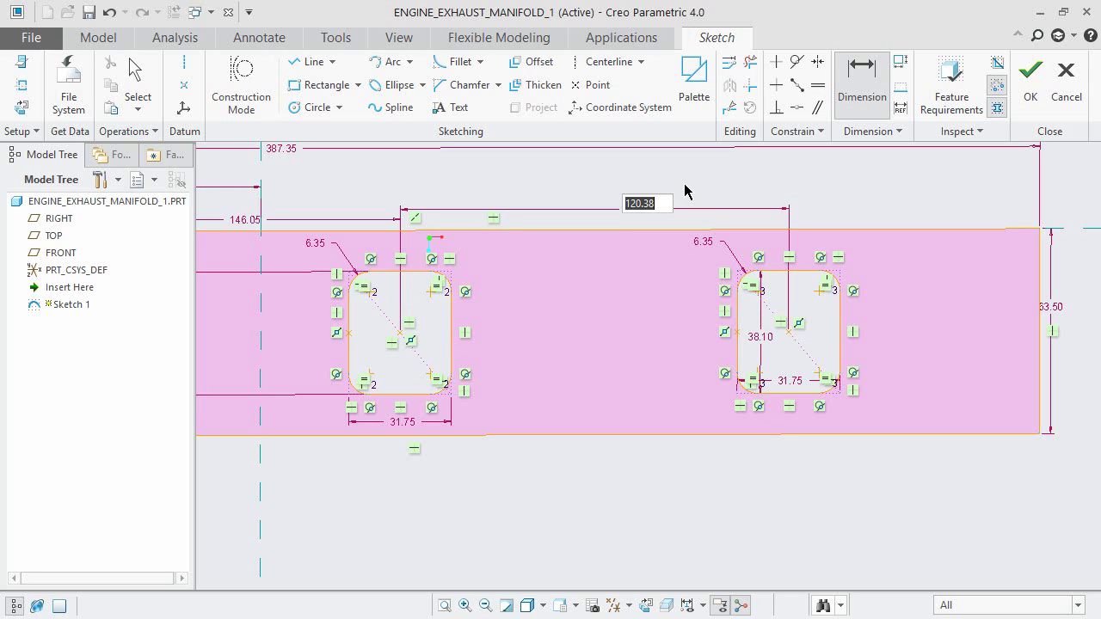
type("146.0")
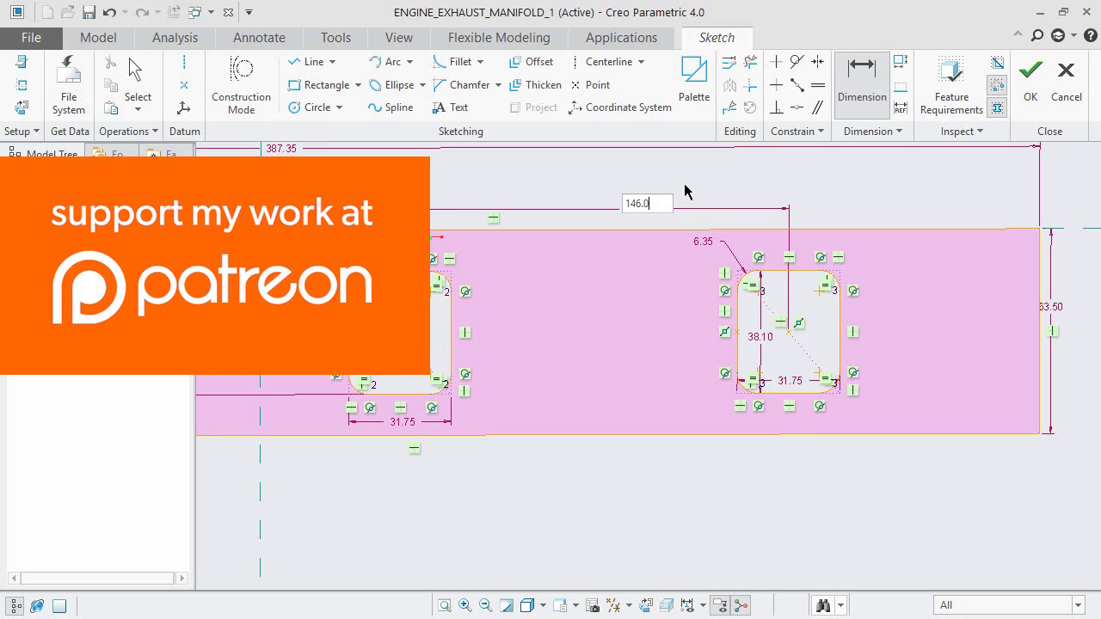
type("5")
key("Return")
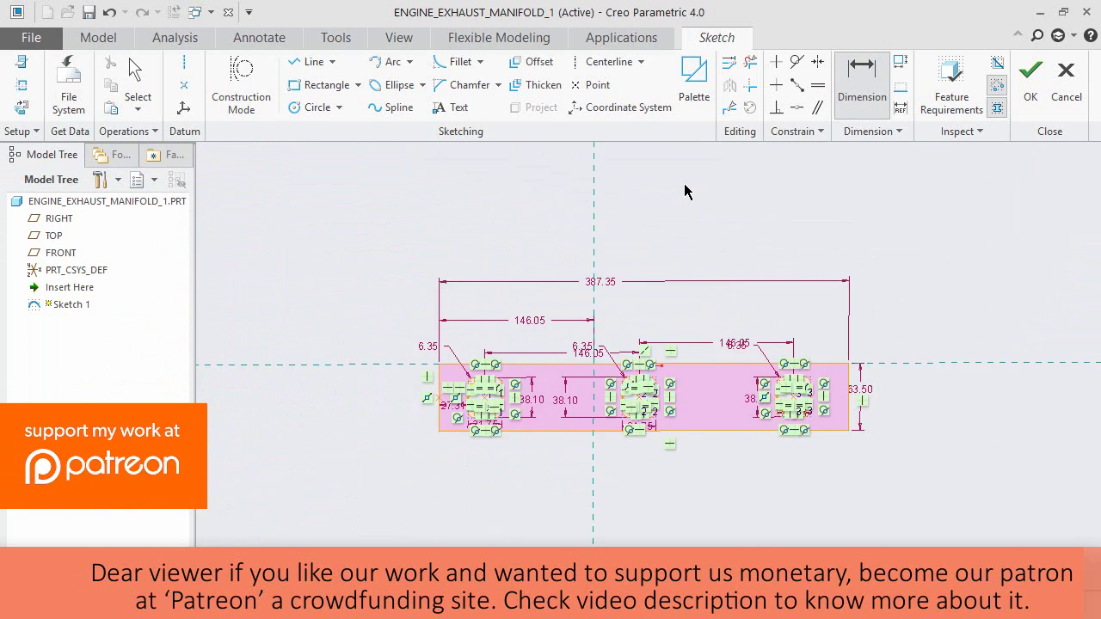
middle_click(690, 307)
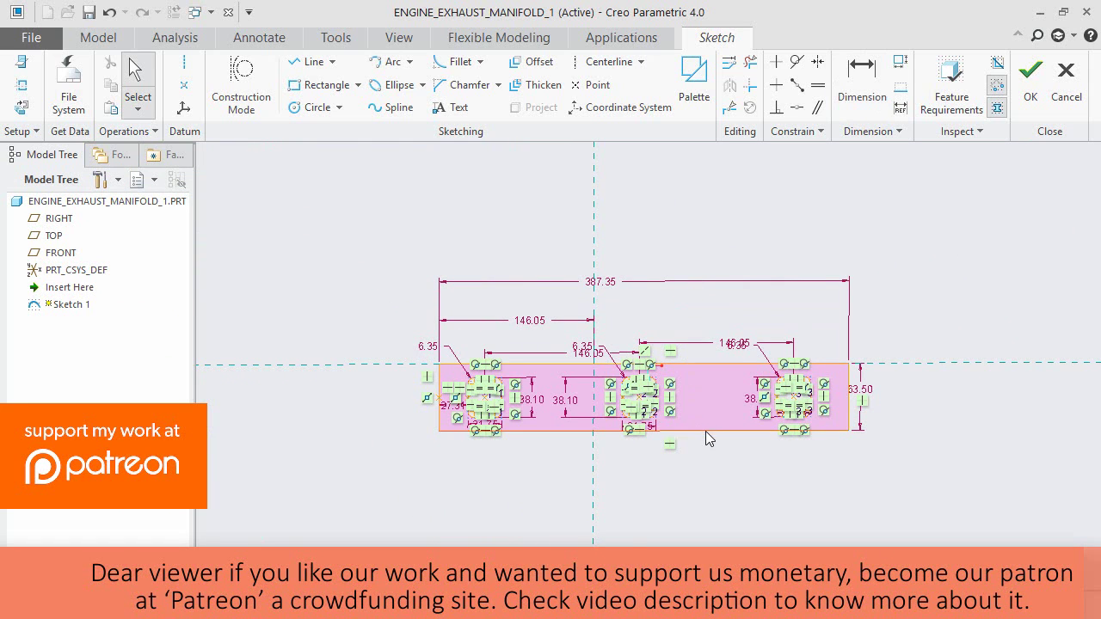
Finish the flange sketch with its three openings and show the model in the default orientation
scroll(705, 430, "up", 6)
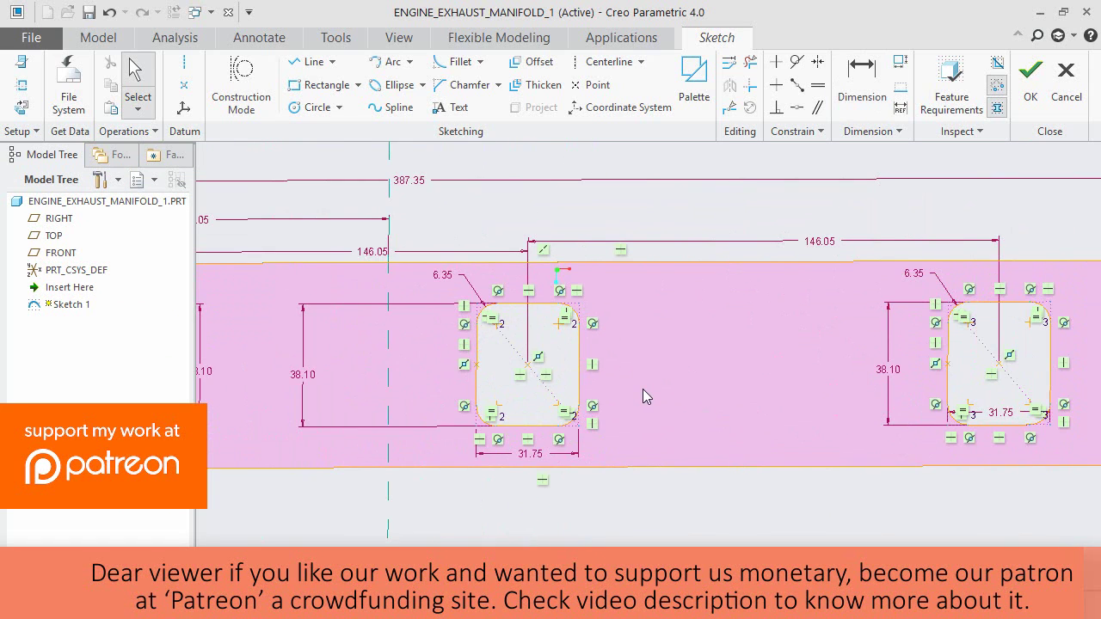
scroll(636, 392, "down", 3)
scroll(632, 274, "down", 1)
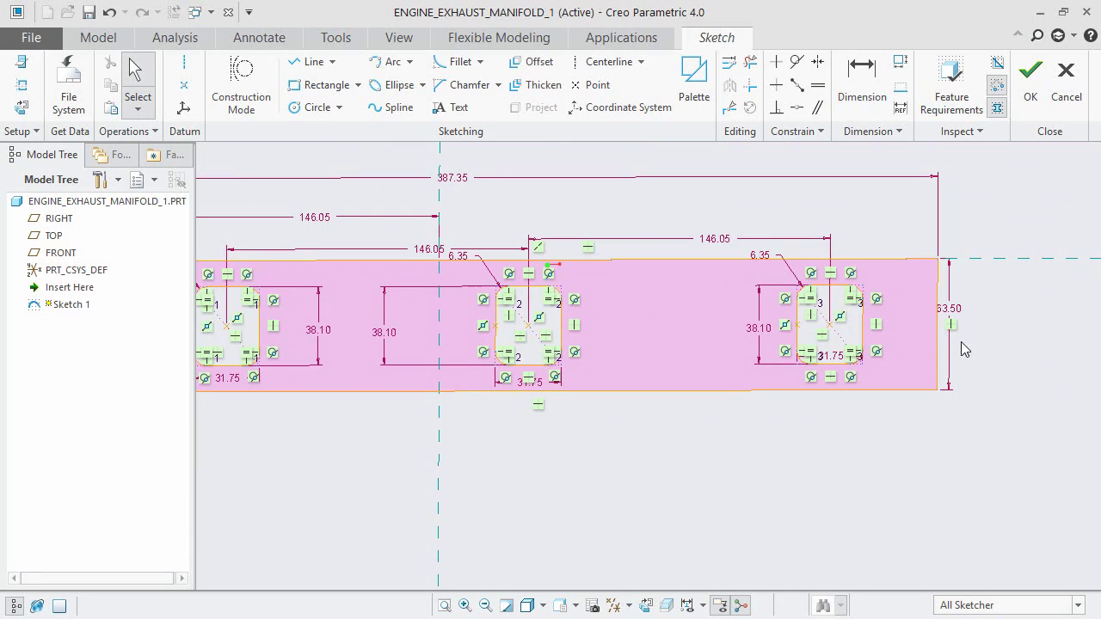
scroll(990, 348, "down", 1)
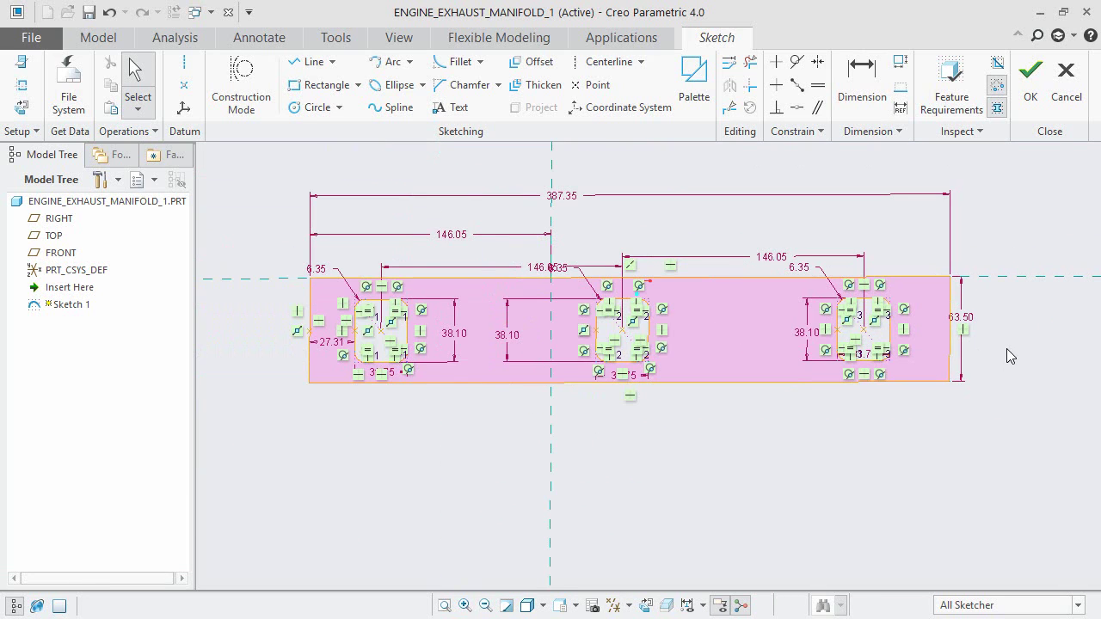
left_click(1007, 348)
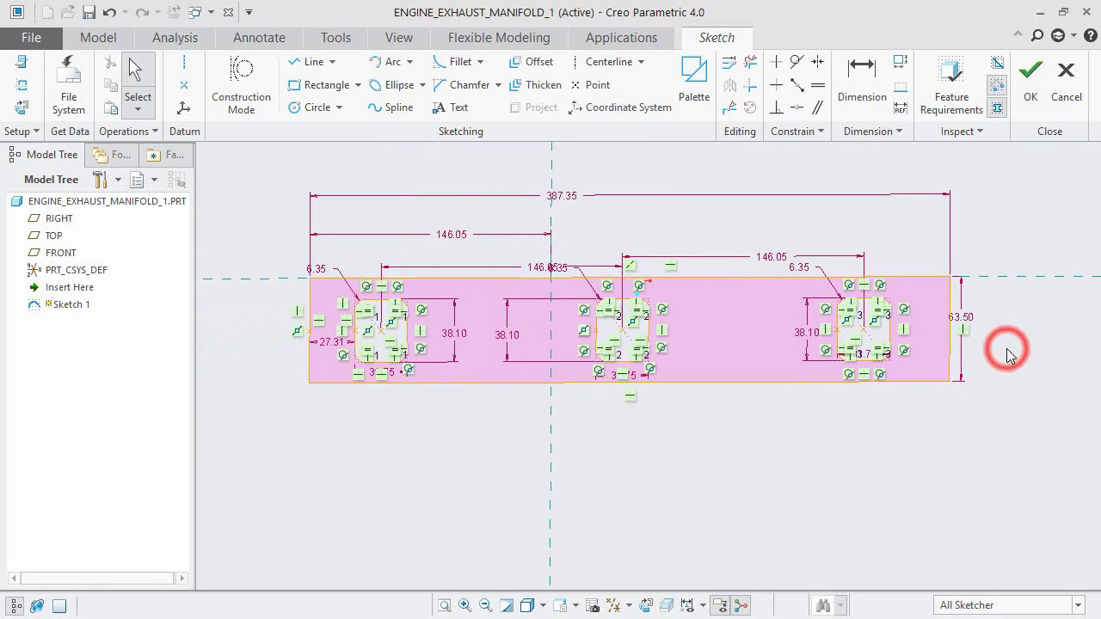
left_click(988, 372)
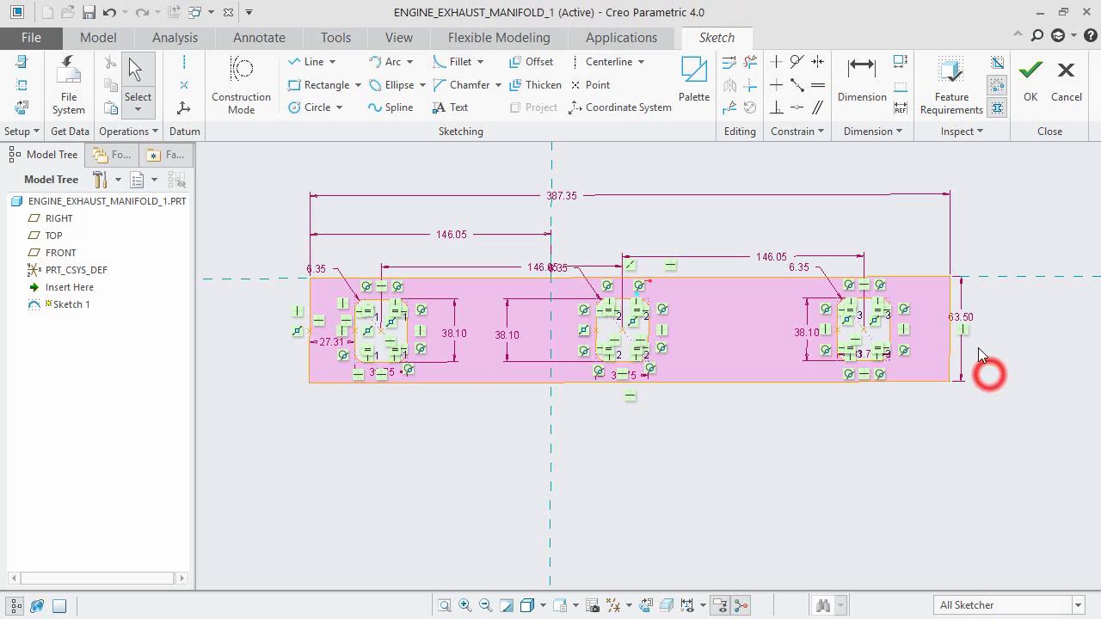
left_click(1029, 86)
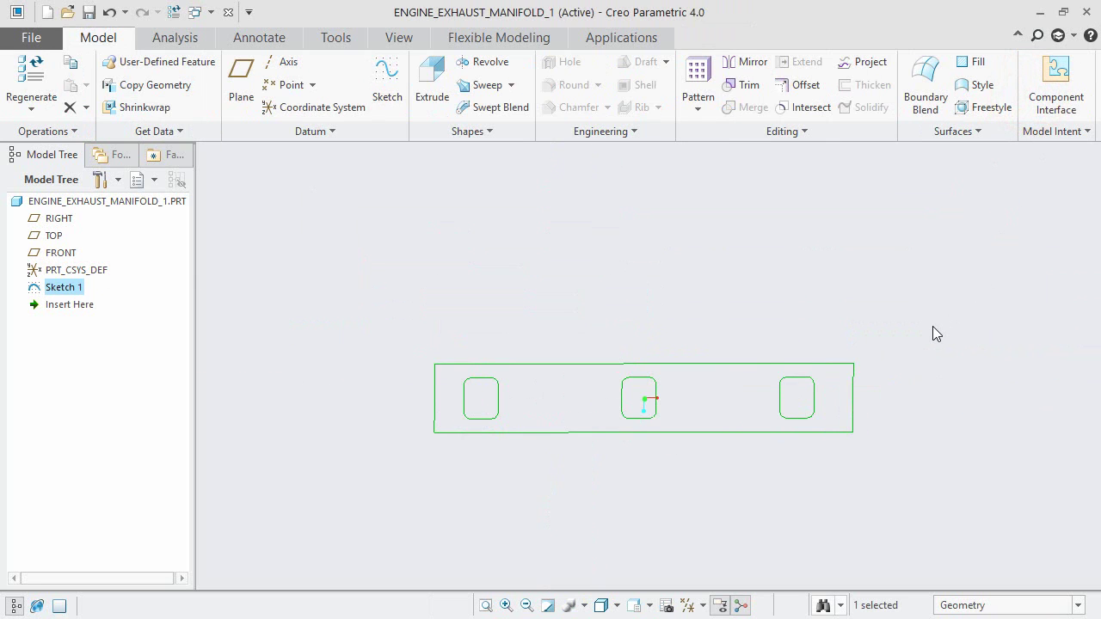
key("ctrl+d")
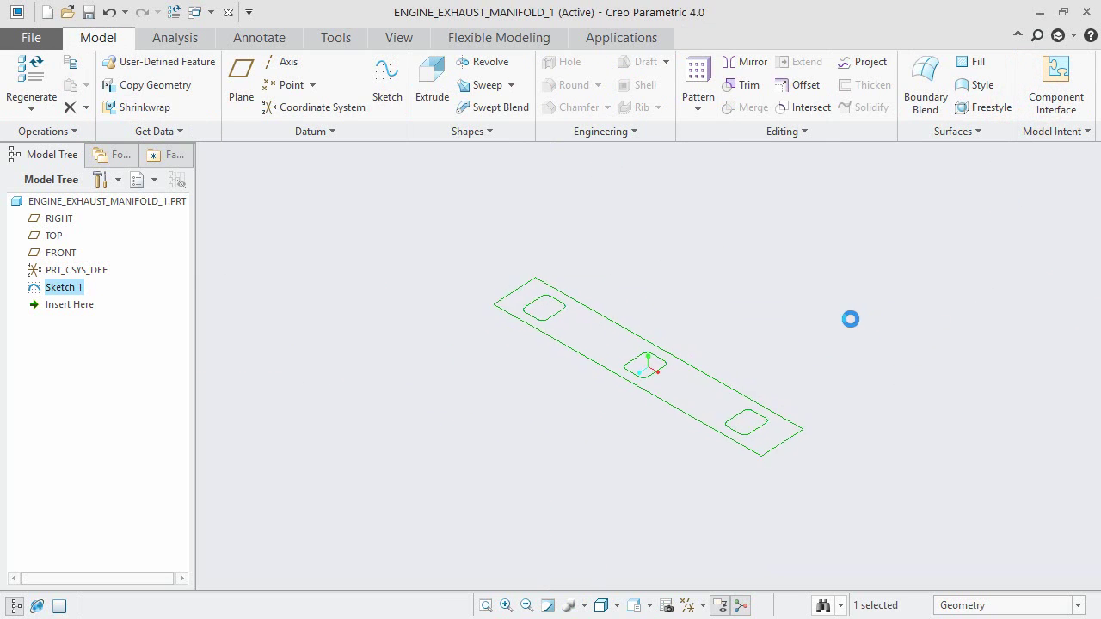
scroll(650, 323, "down", 1)
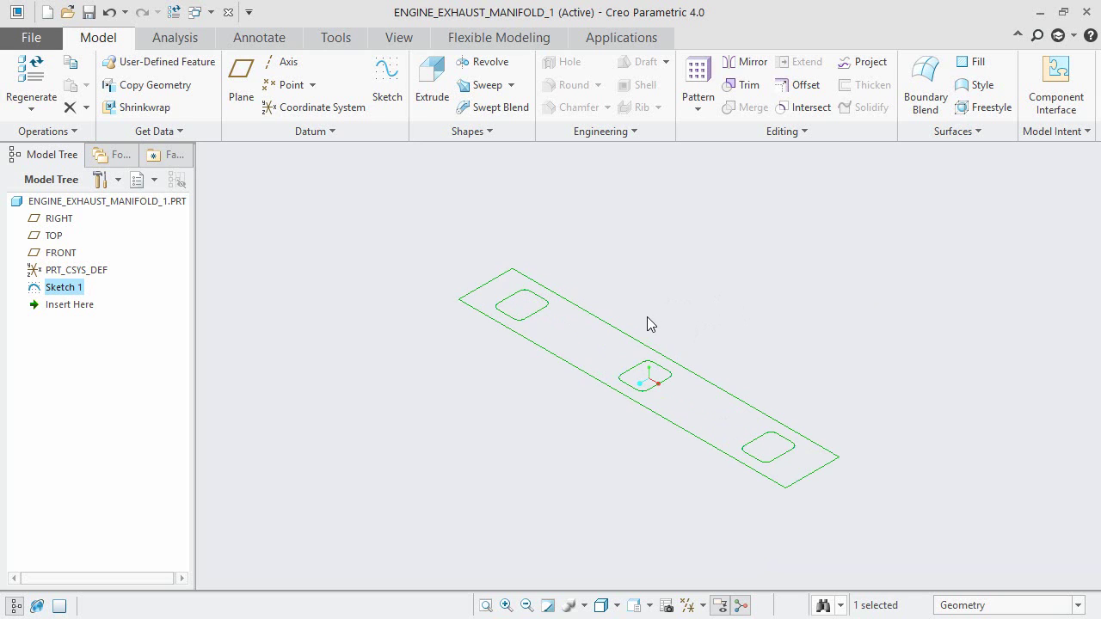
Save the part in the Engine Exhaust Manifold folder and clear the sketch selection
scroll(646, 318, "down", 2)
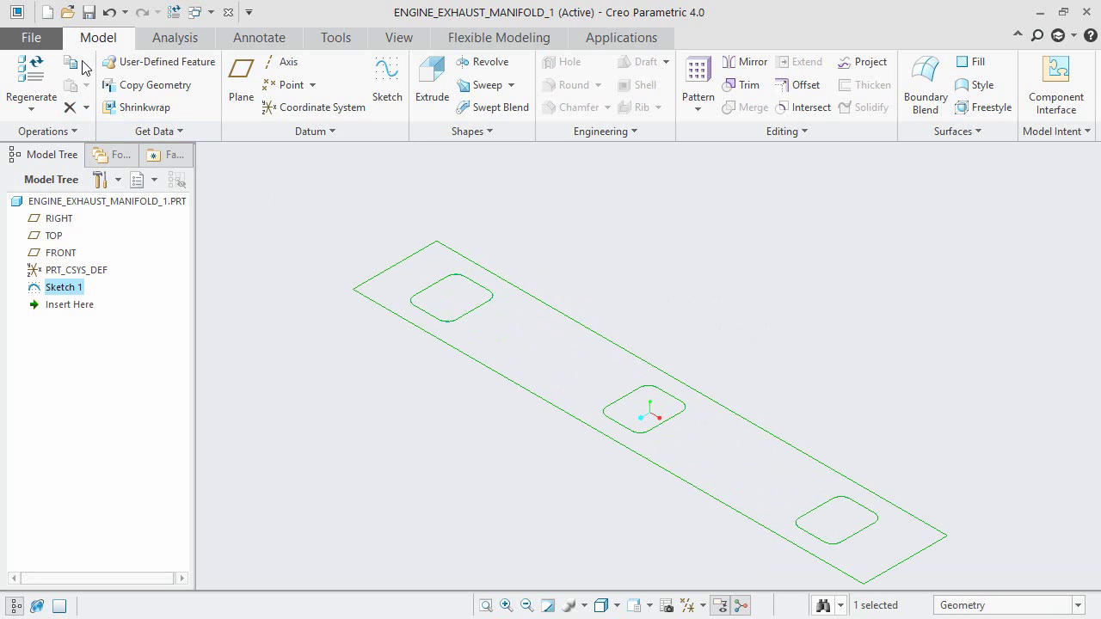
left_click(88, 13)
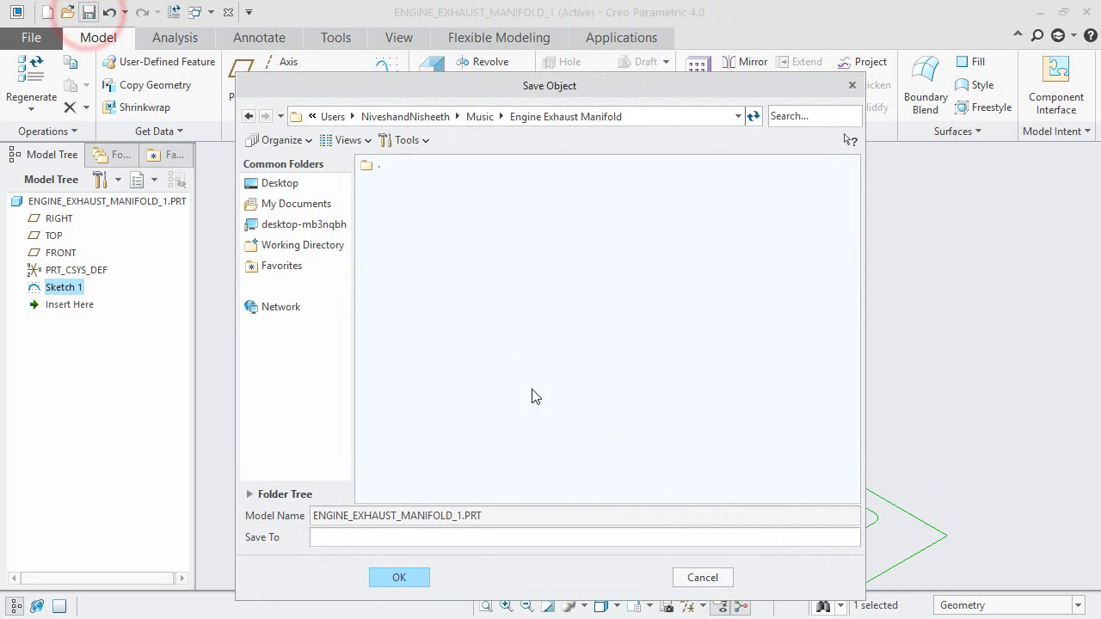
left_click(399, 578)
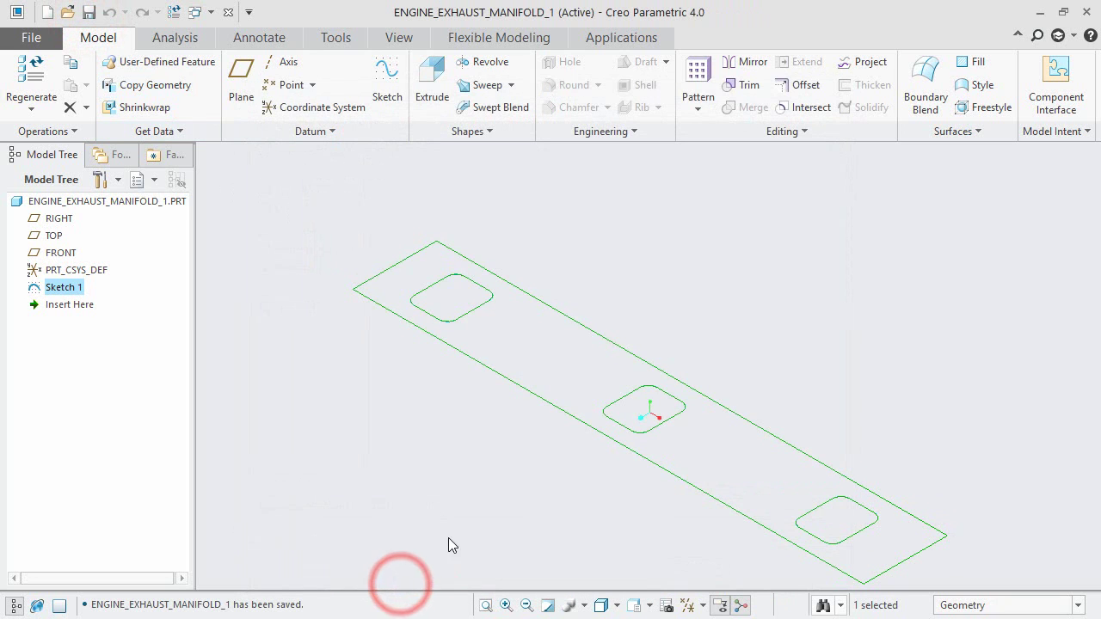
scroll(447, 543, "down", 3)
left_click(468, 500)
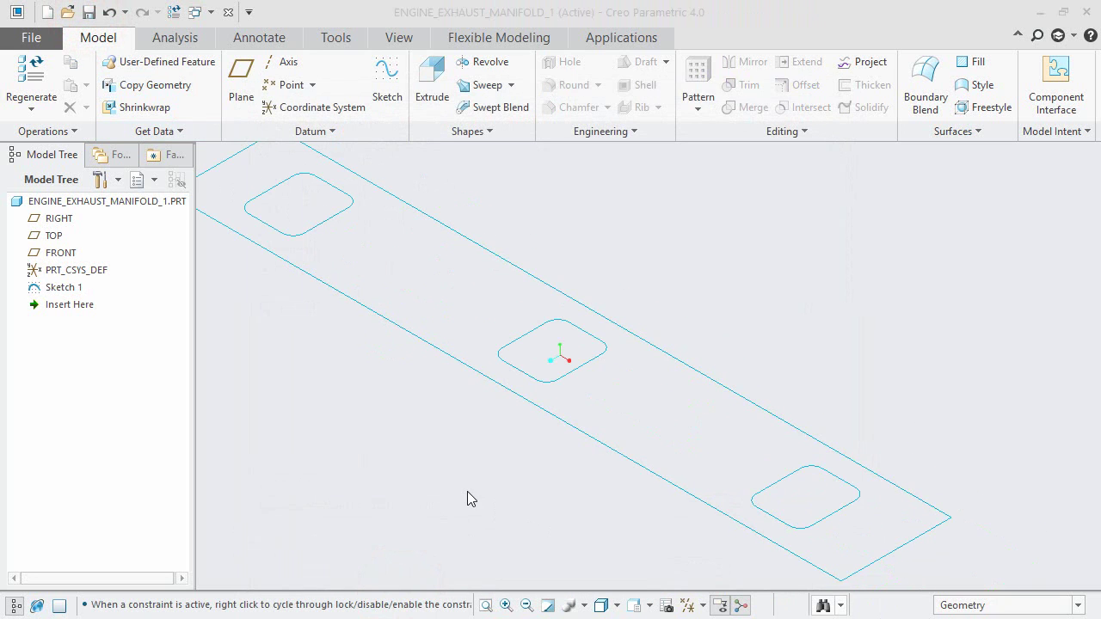
Display the datum planes and start a sketch on the RIGHT plane with TOP as the top reference, viewed face-on
left_click(688, 604)
left_click(689, 585)
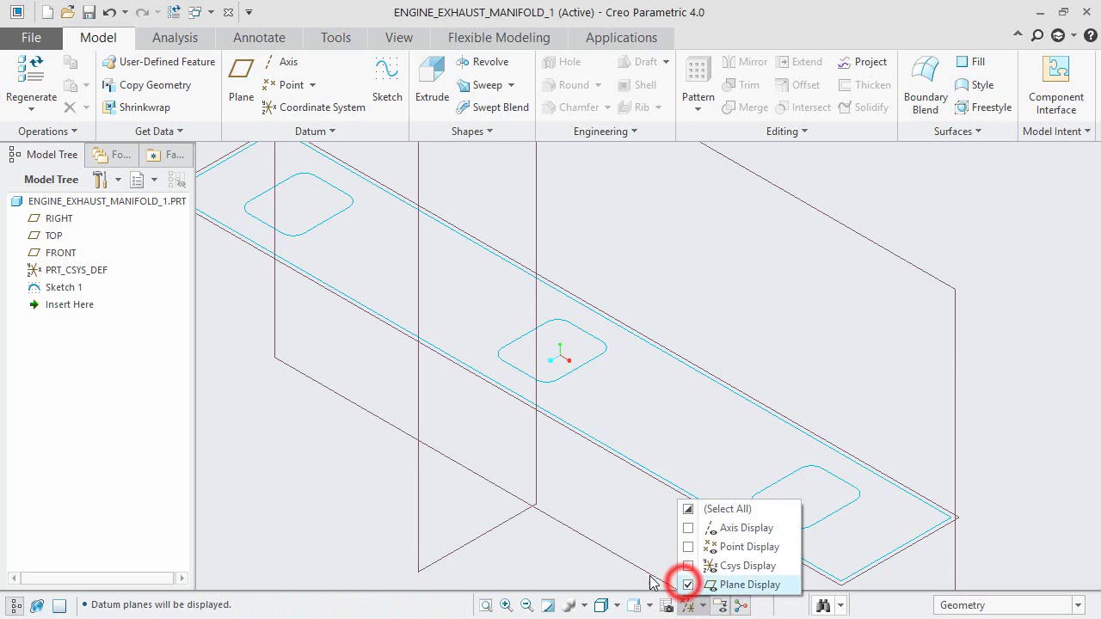
left_click(335, 502)
left_click(382, 84)
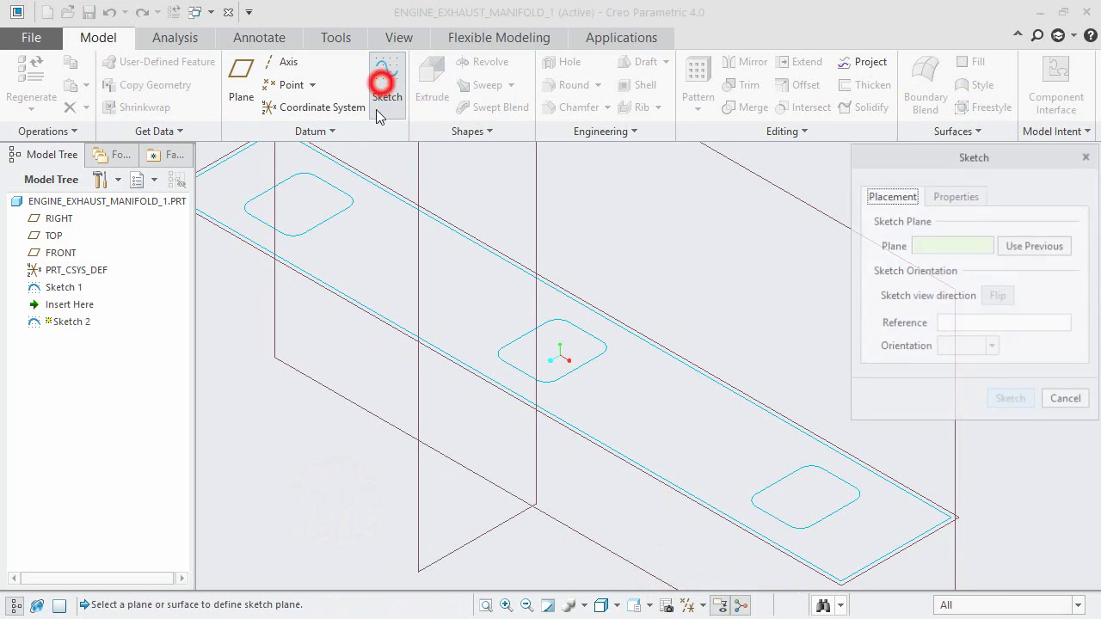
left_click(417, 247)
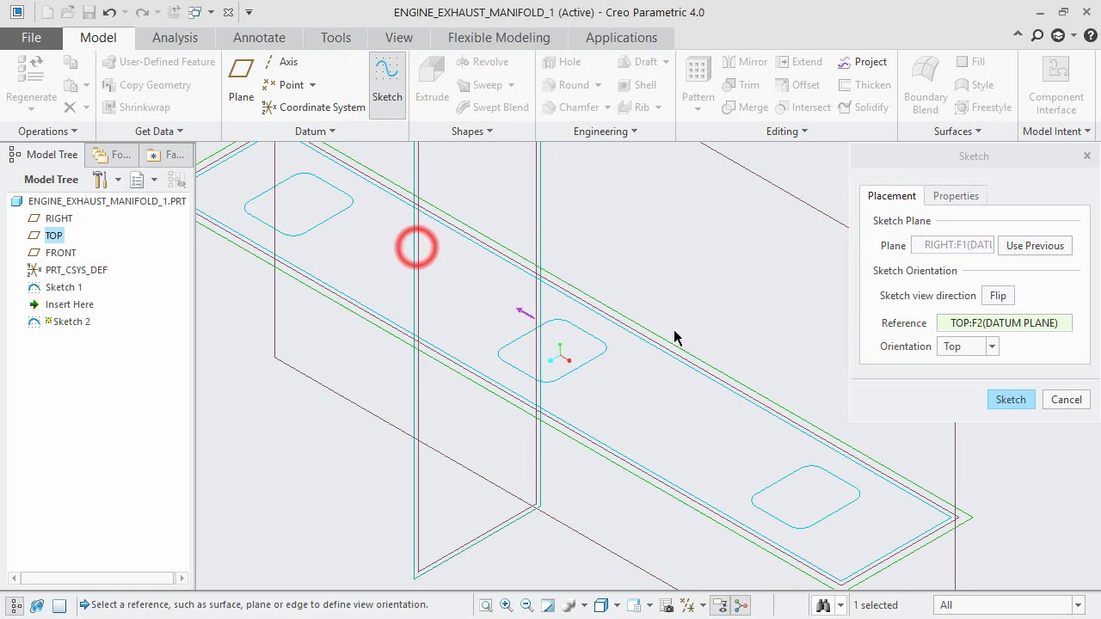
left_click(1022, 400)
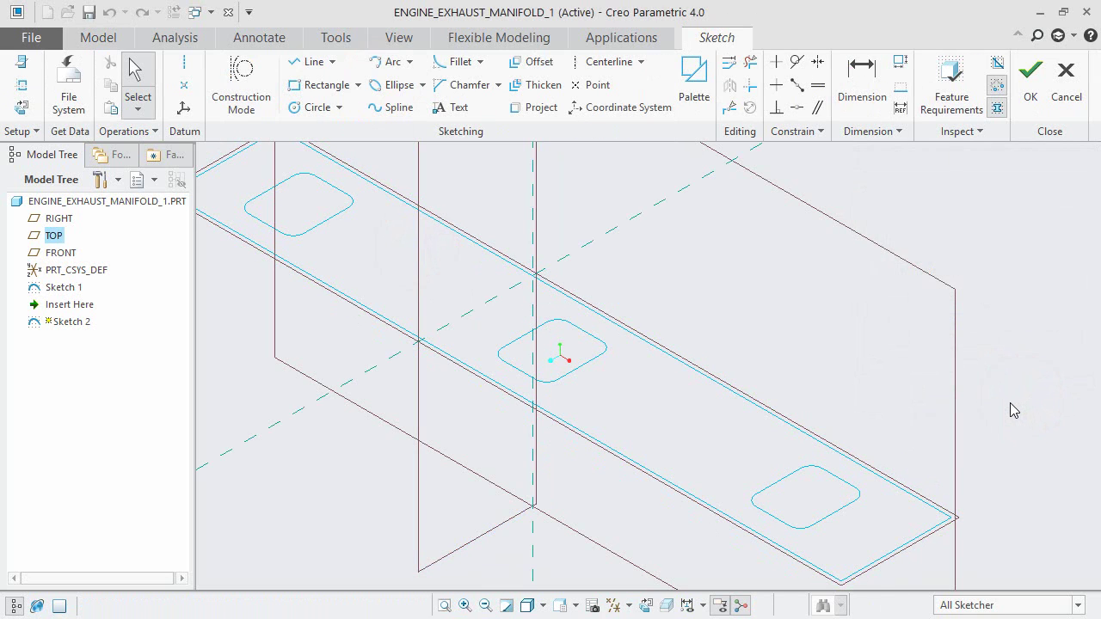
left_click(645, 606)
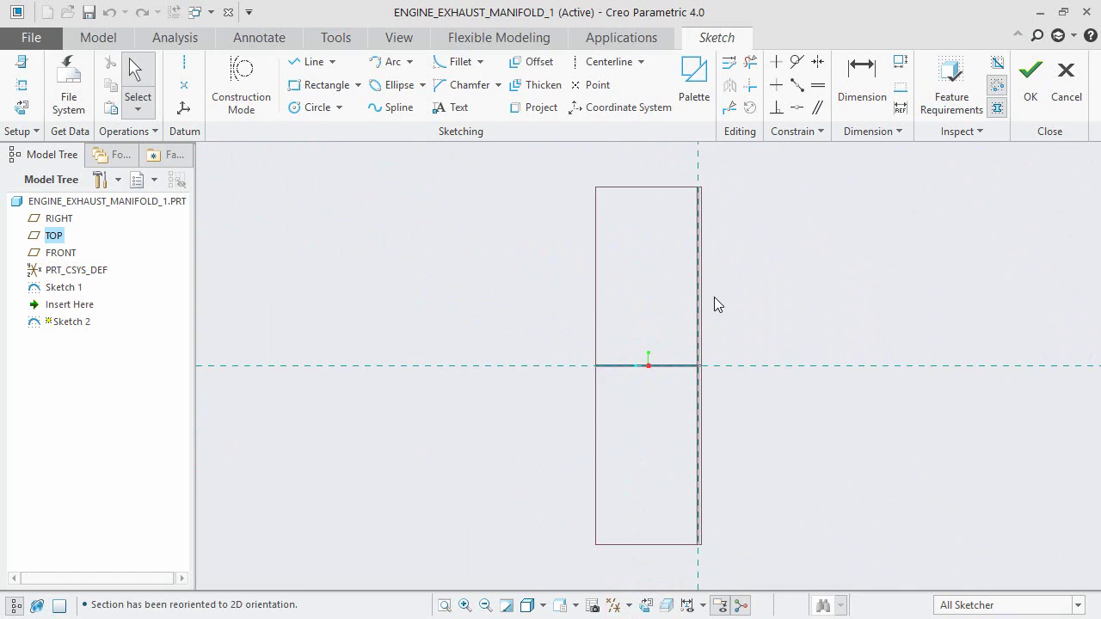
Hide the datum planes while keeping the new sketch open
left_click(628, 606)
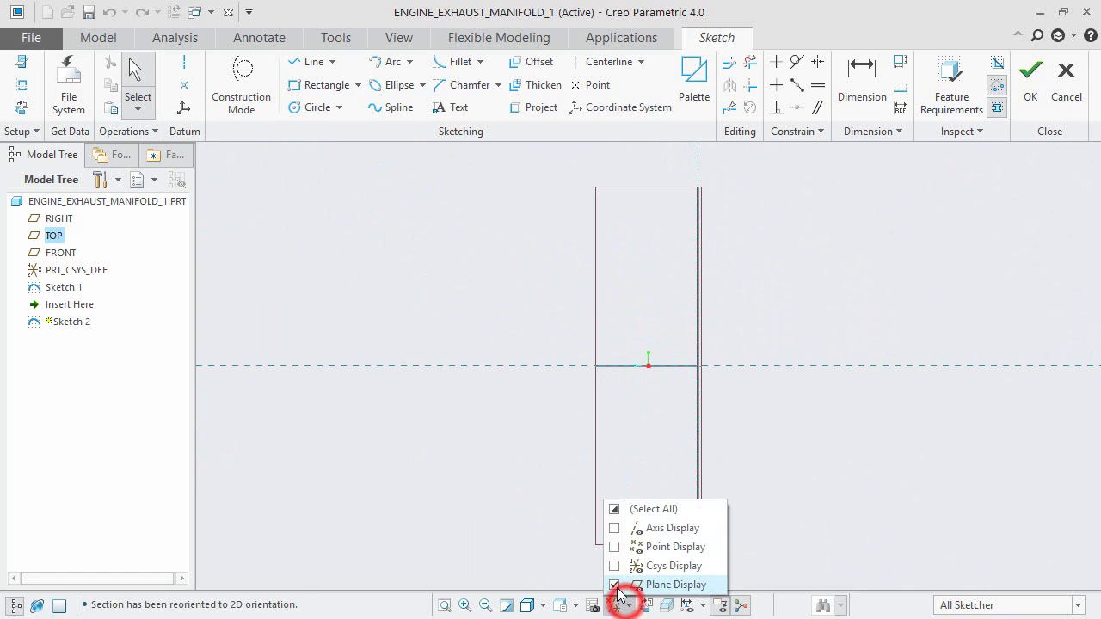
left_click(616, 585)
left_click(452, 383)
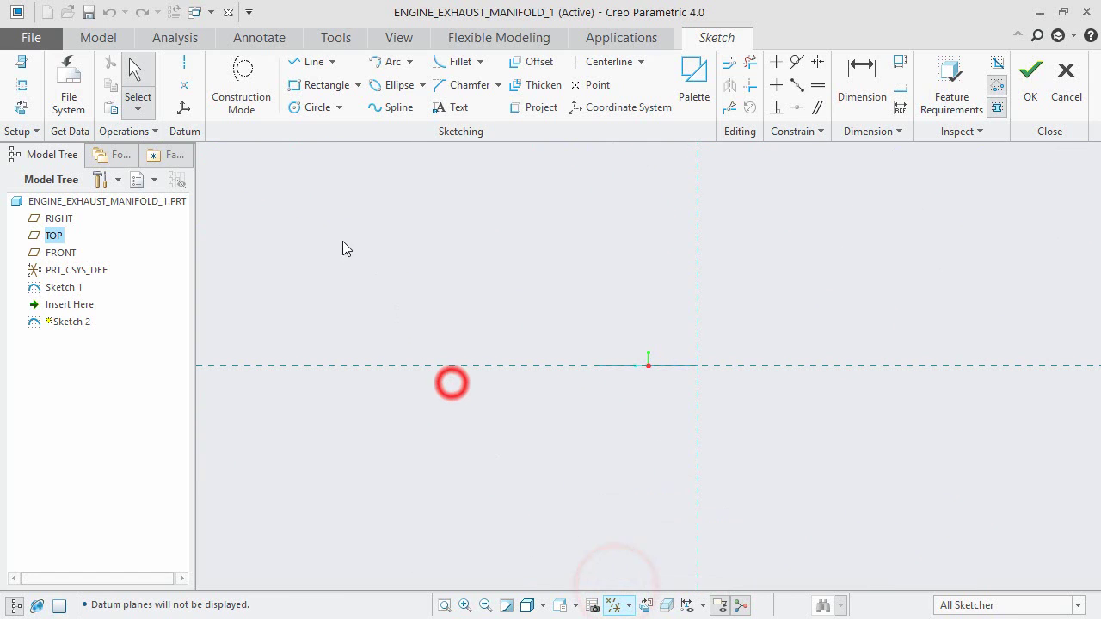
Sketch a circle about 30 in diameter, centred on the vertical reference about 115 above the horizontal reference
left_click(296, 109)
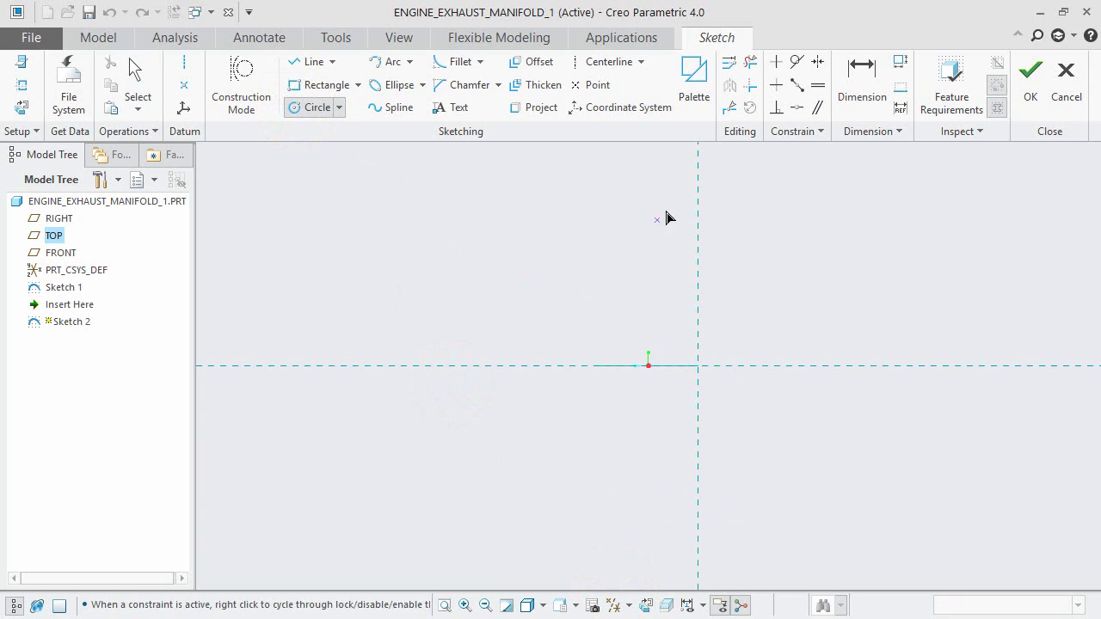
left_click(697, 188)
left_click(703, 210)
middle_click(783, 254)
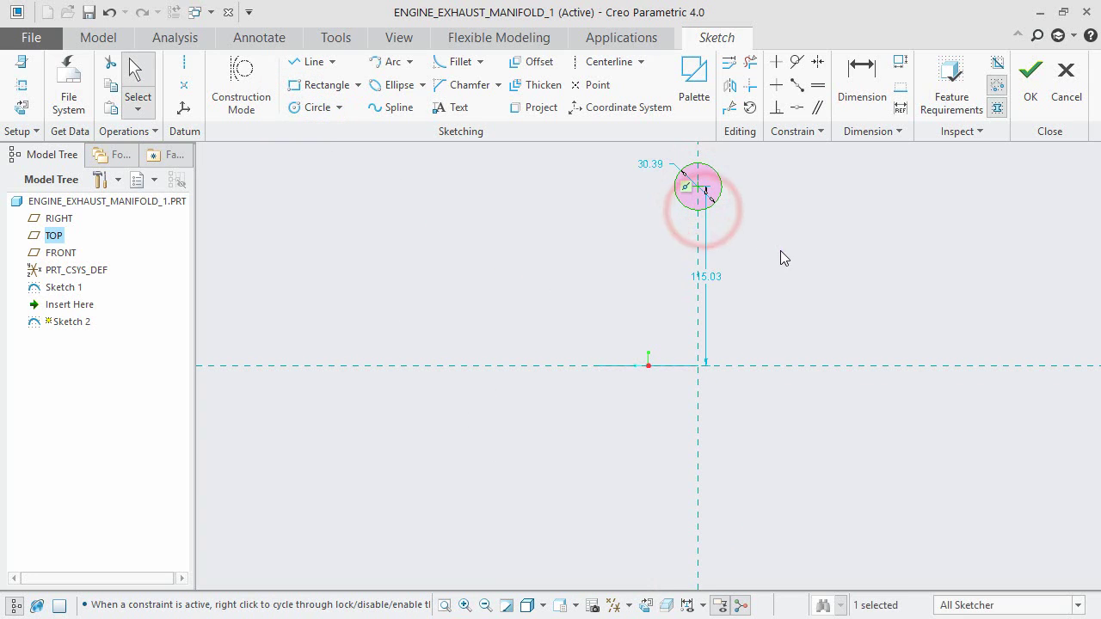
Set the circle's diameter to 38 and the height of its centre above the horizontal reference to 63.5
left_click(650, 167)
double_click(649, 167)
type("3")
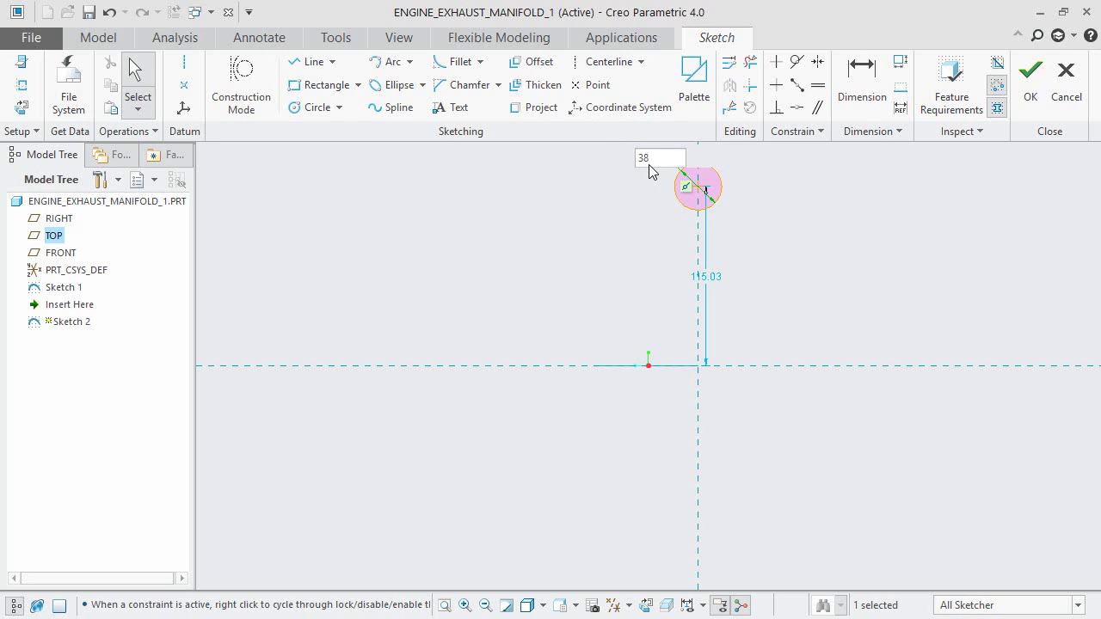
type("8")
key("Return")
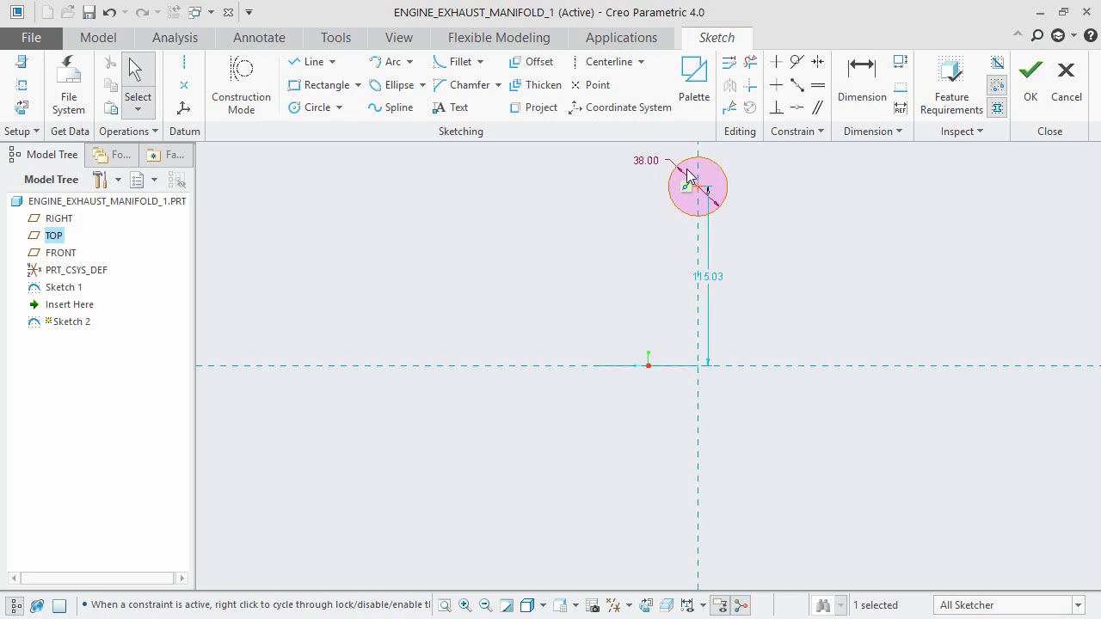
double_click(714, 278)
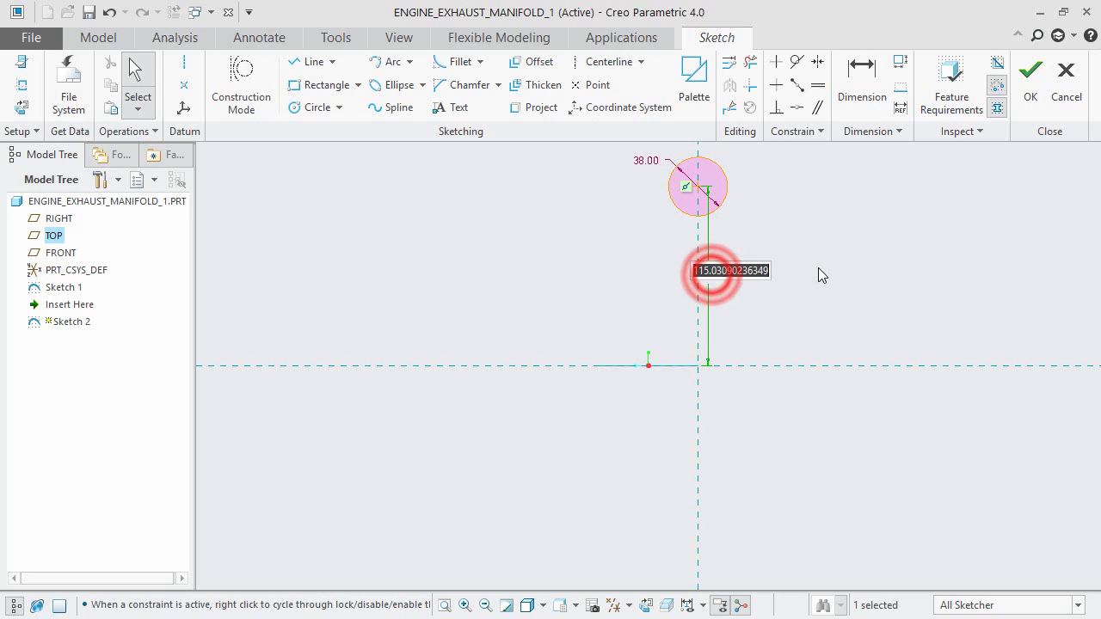
type("63.5")
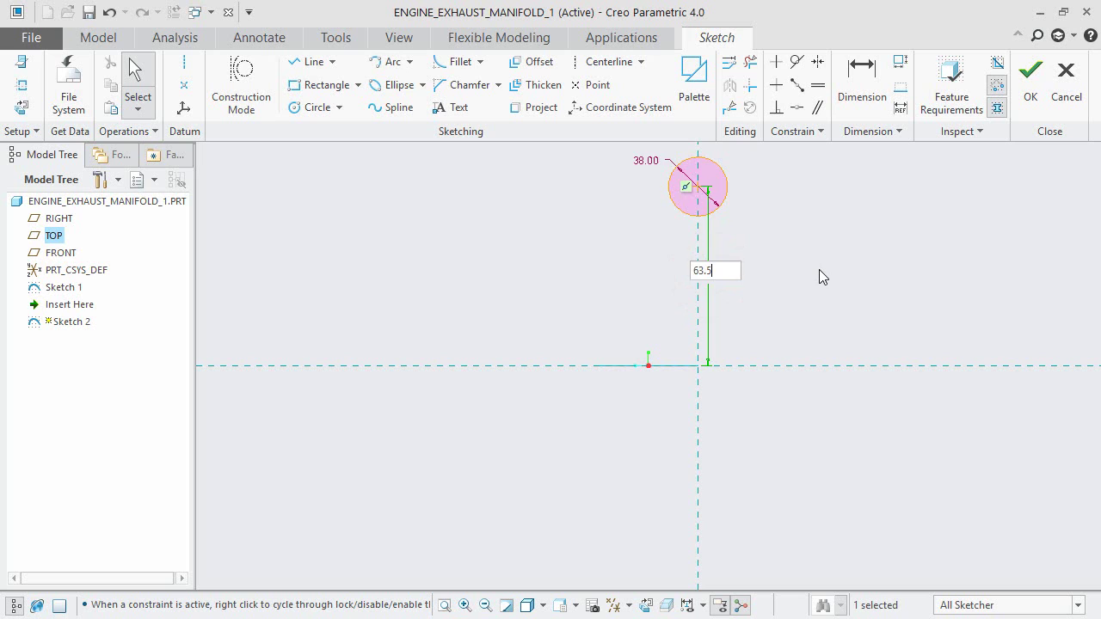
key("Return")
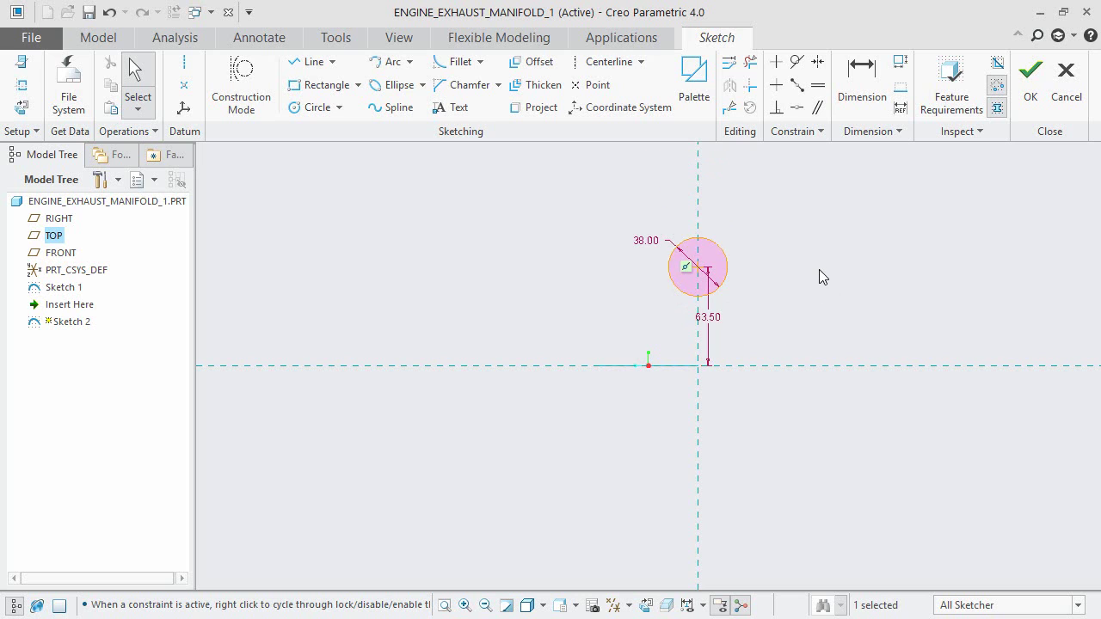
Paste the copied rounded opening at scale 1, to the right of the circle and about 100 from the vertical reference
right_click(831, 301)
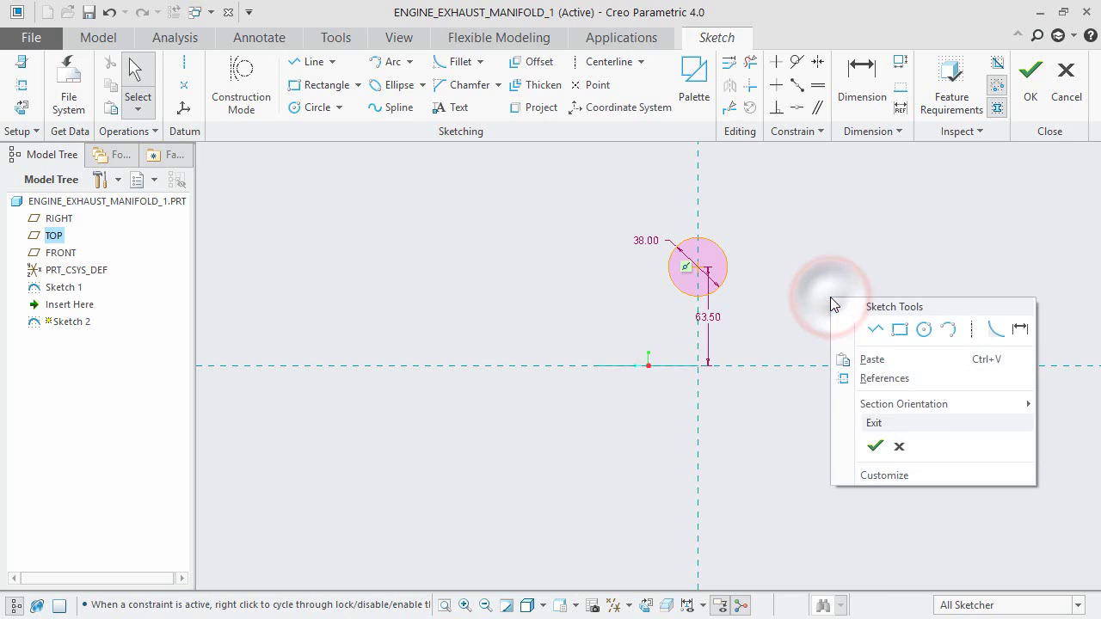
left_click(865, 358)
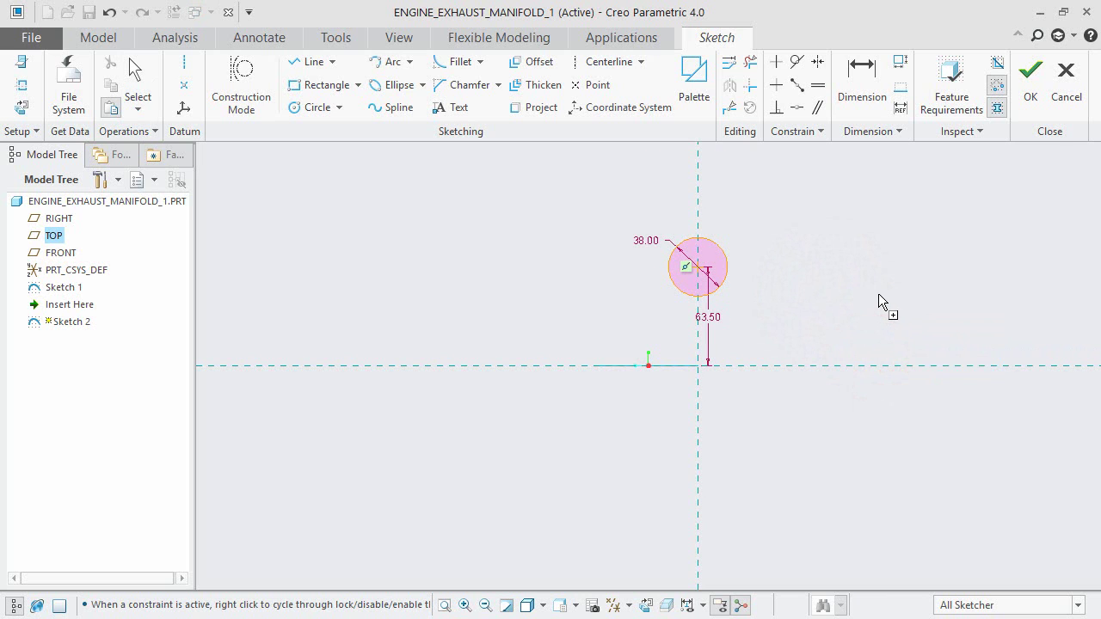
left_click(879, 293)
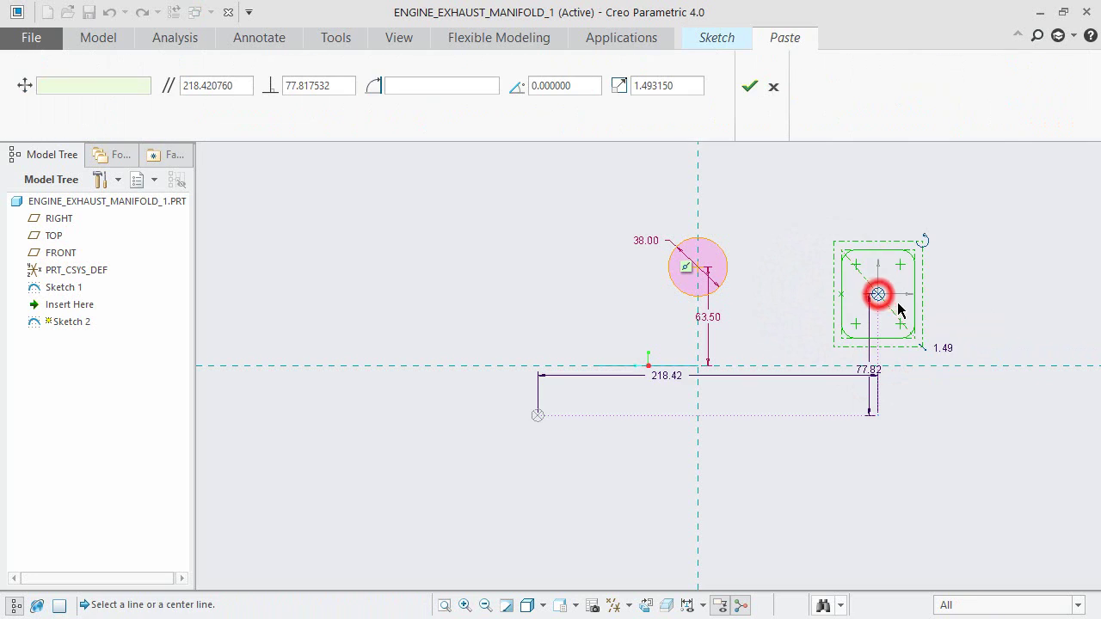
double_click(679, 90)
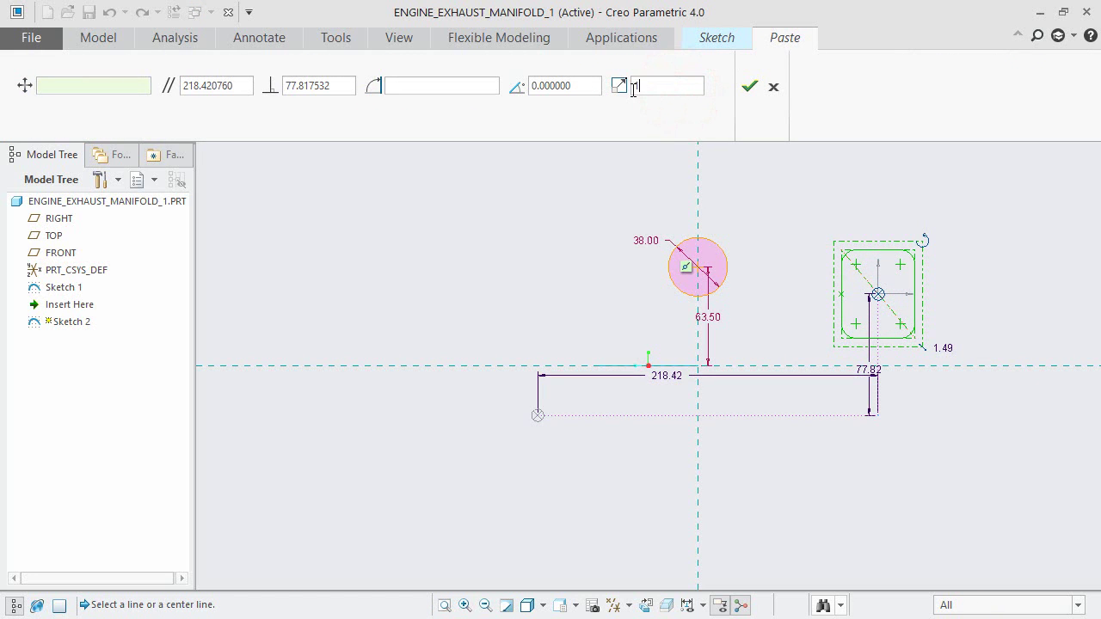
type("1")
key("Return")
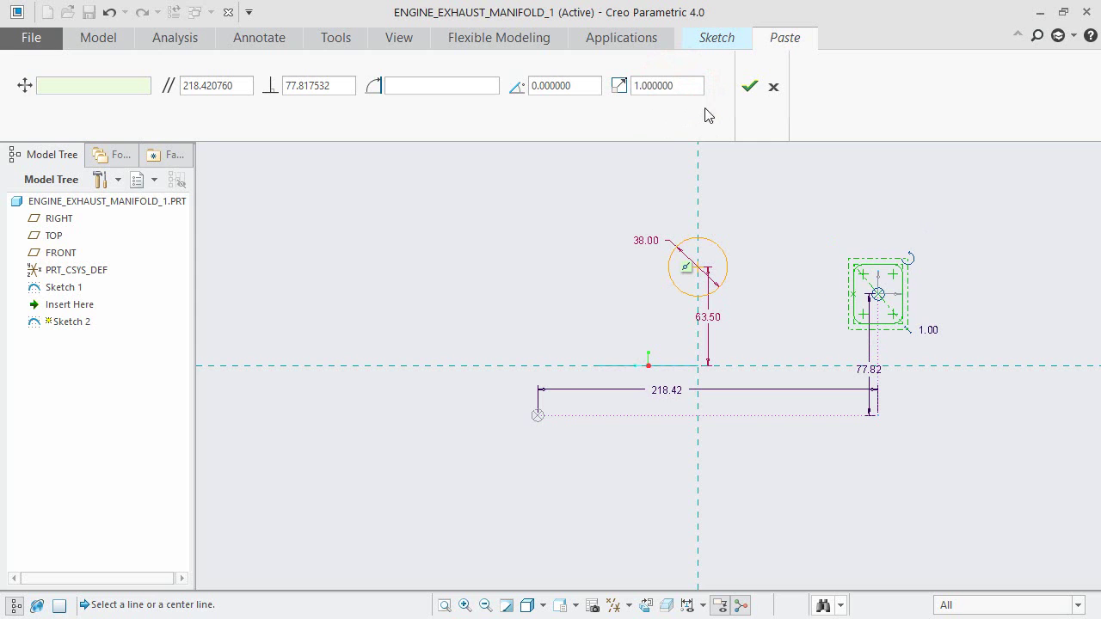
left_click(749, 87)
scroll(895, 277, "up", 3)
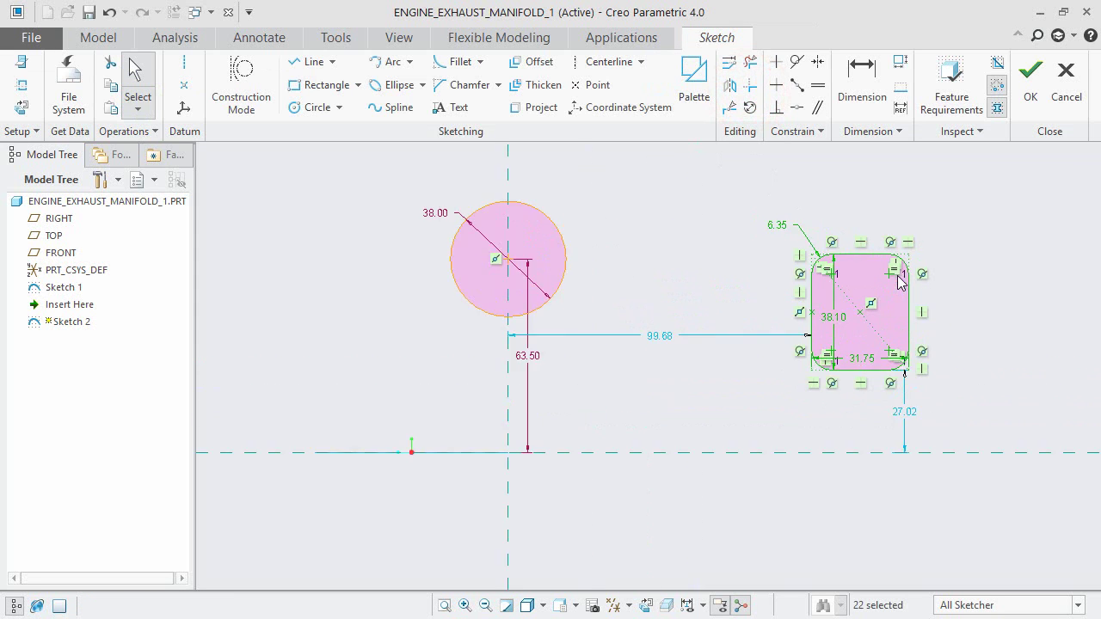
left_click(949, 225)
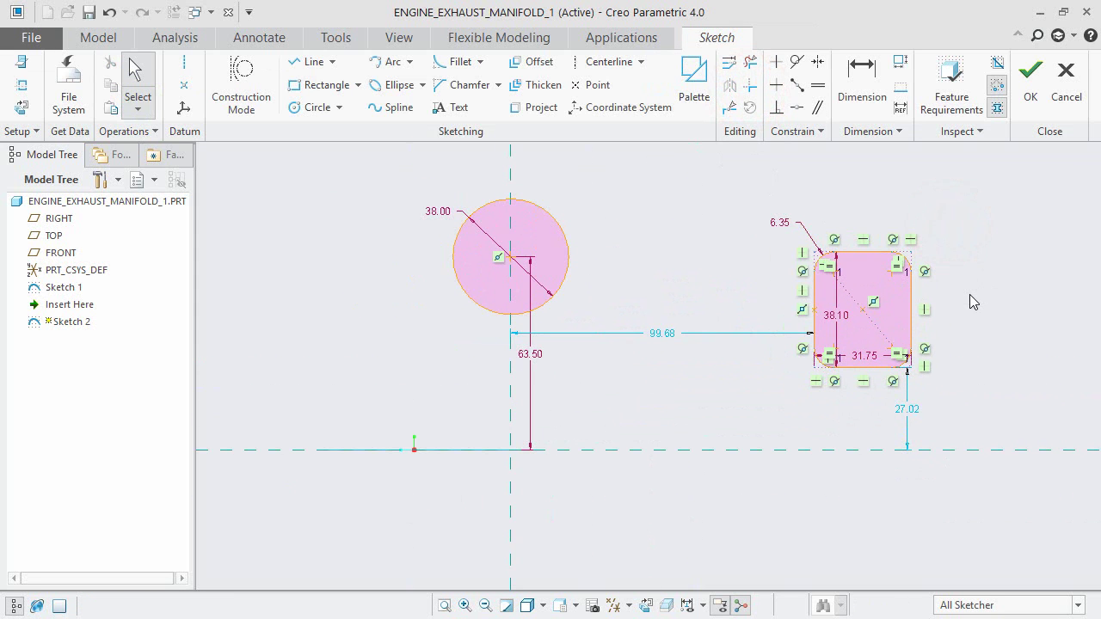
Constrain the centre of the pasted rounded rectangle to coincide with the circle's centre
scroll(970, 295, "up", 1)
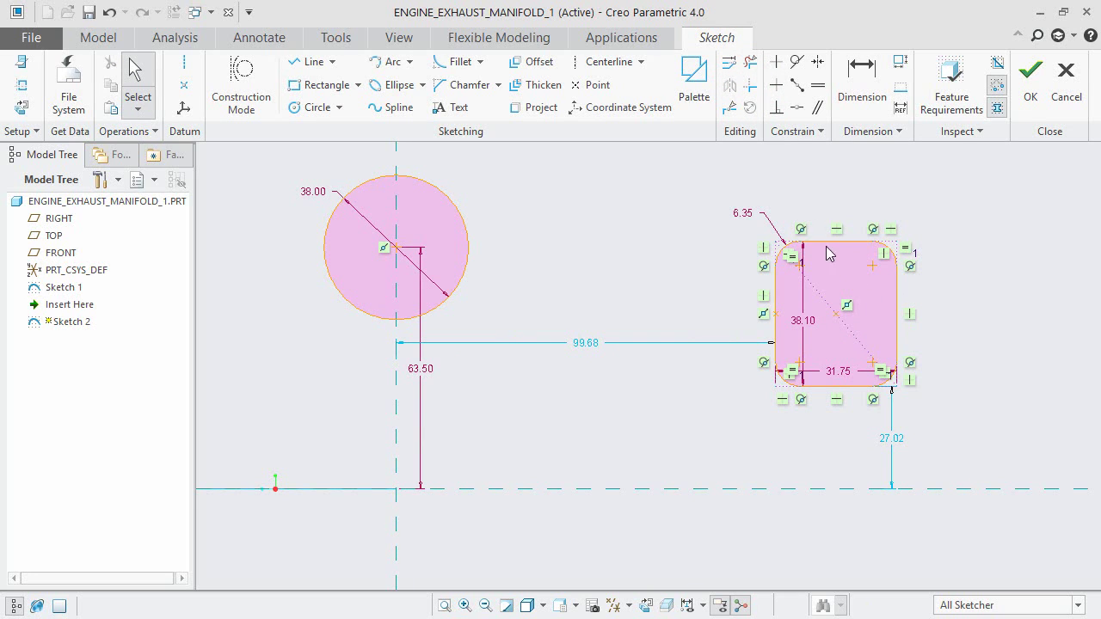
left_click(795, 108)
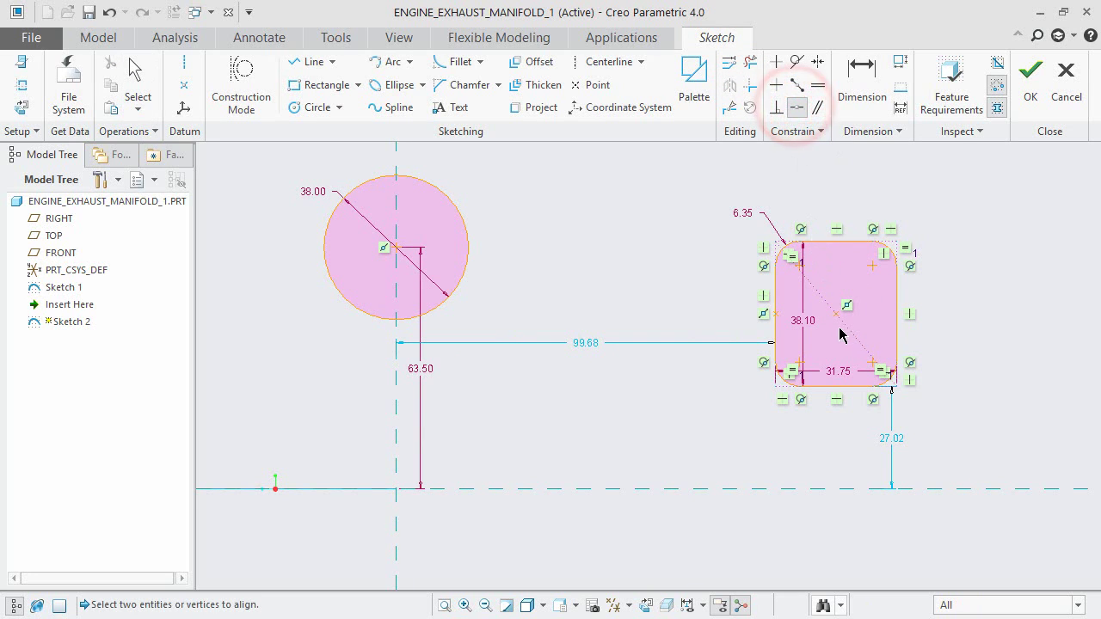
left_click(837, 315)
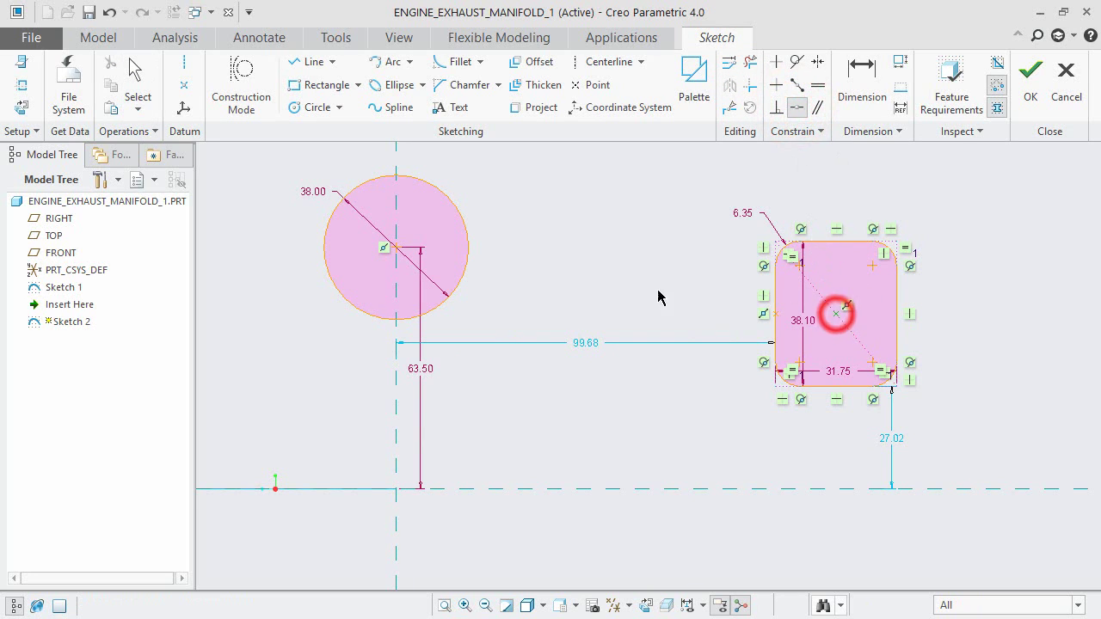
left_click(396, 249)
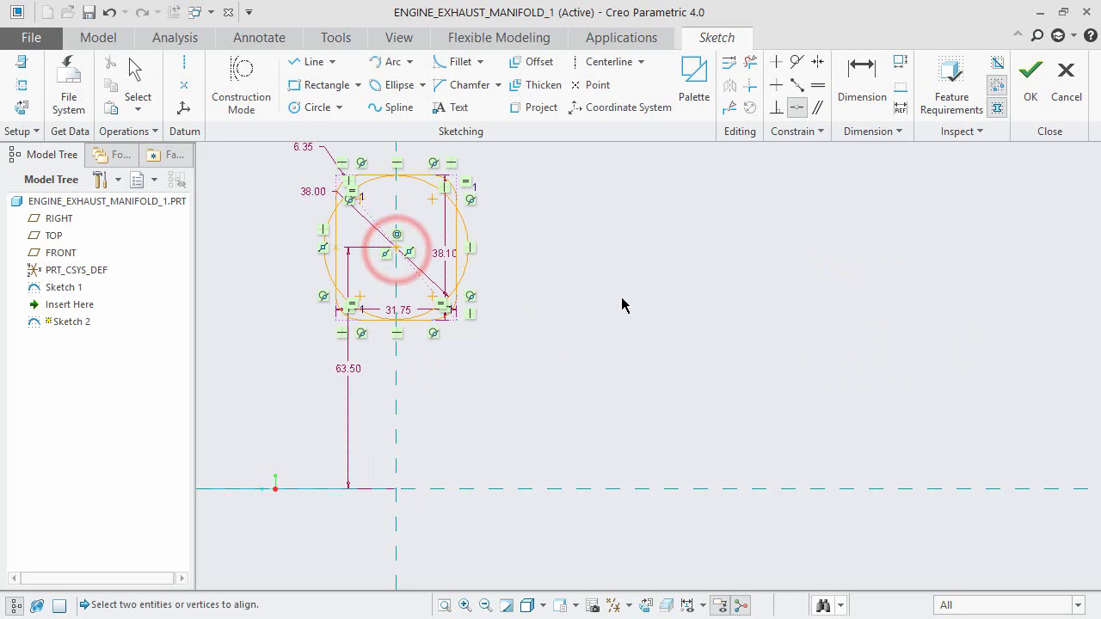
Convert the rounded rectangle to construction geometry, excluding the 38 circle from the conversion
scroll(659, 279, "down", 1)
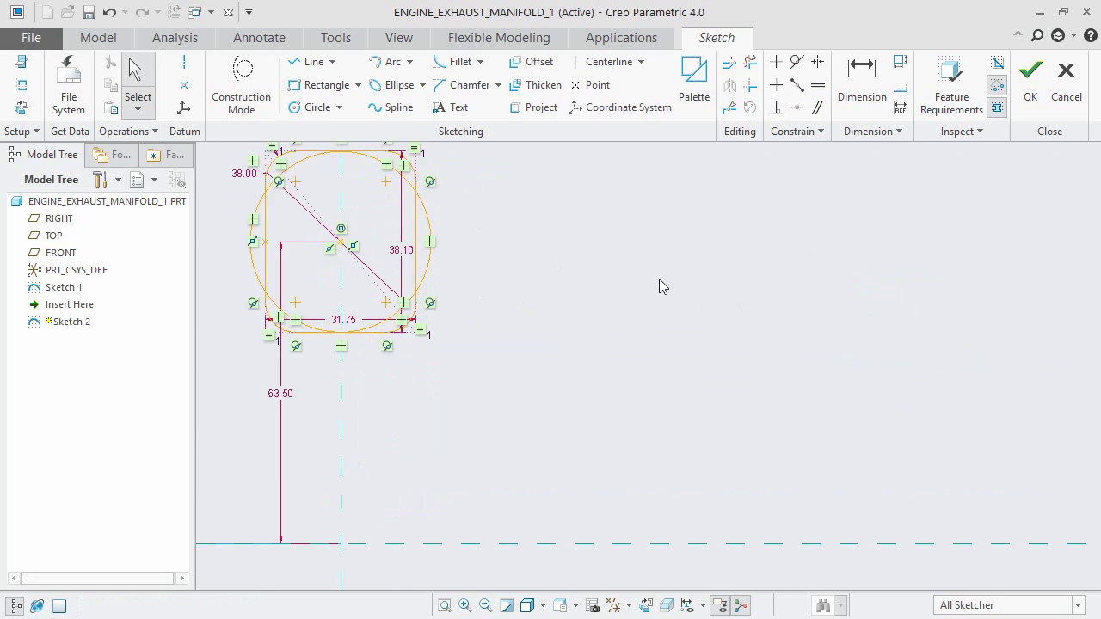
scroll(836, 334, "up", 3)
scroll(582, 303, "down", 5)
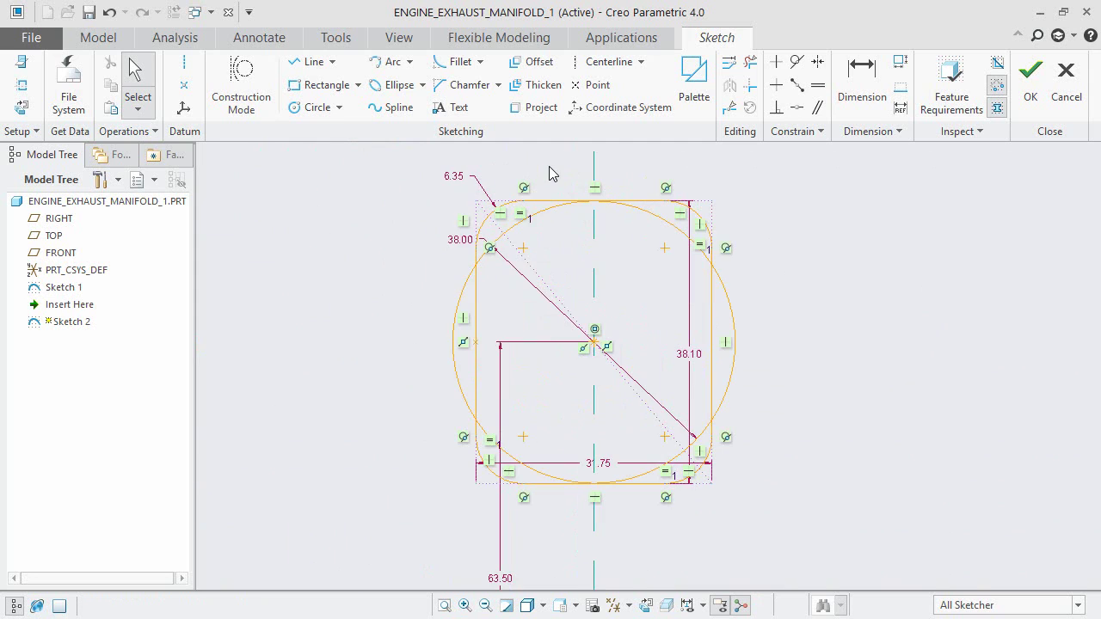
mouse_move(371, 167)
left_mouse_down()
mouse_move(639, 307)
mouse_move(793, 547)
left_mouse_up()
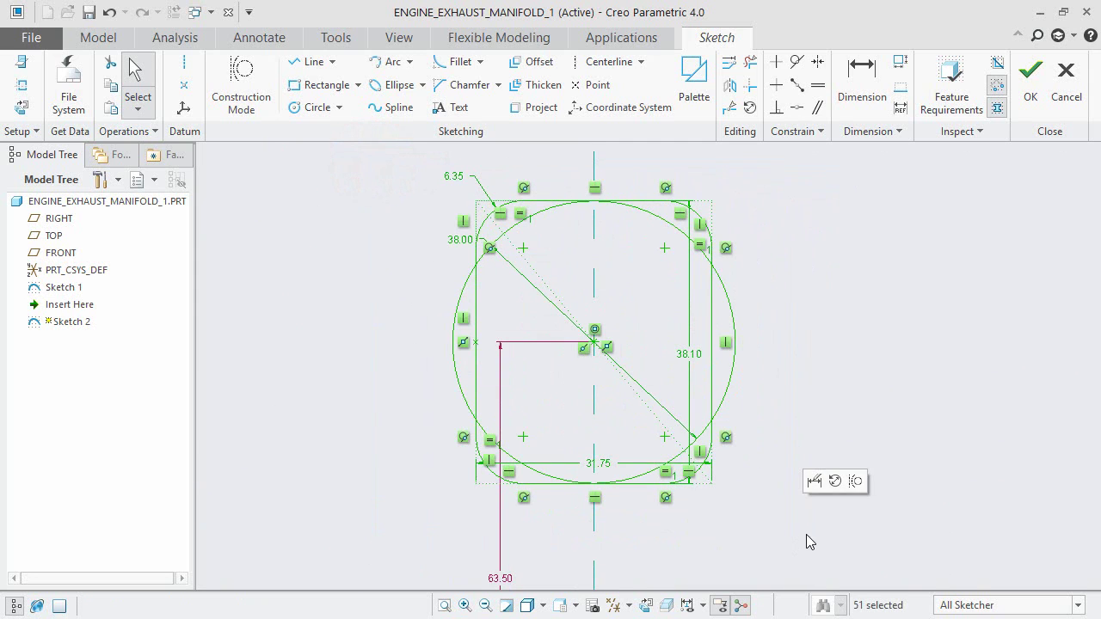
left_click(462, 388, "ctrl")
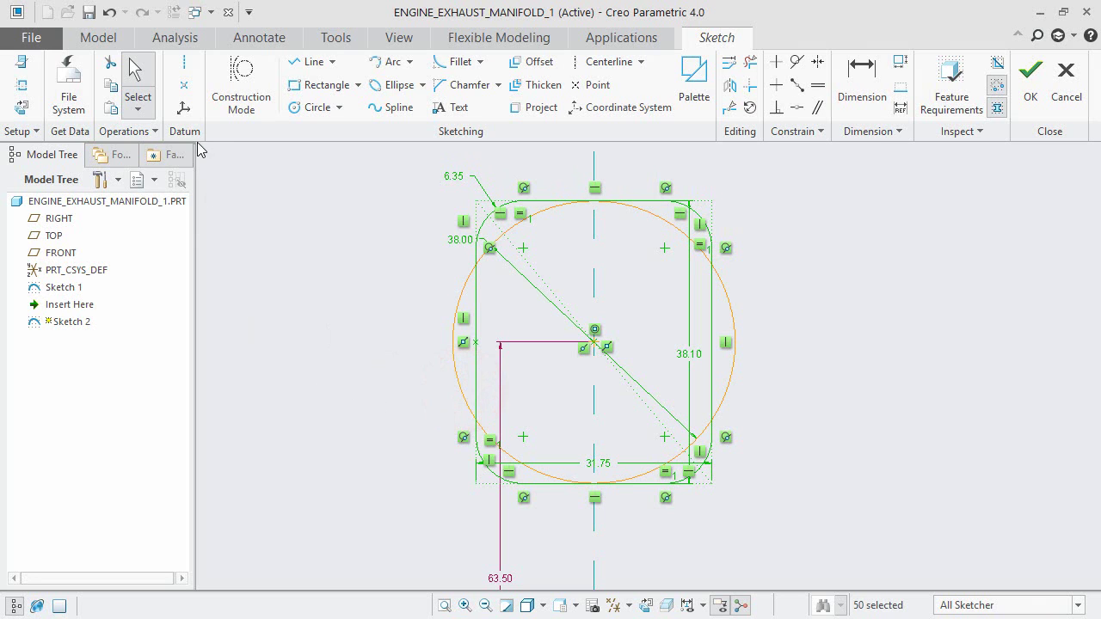
left_click(155, 132)
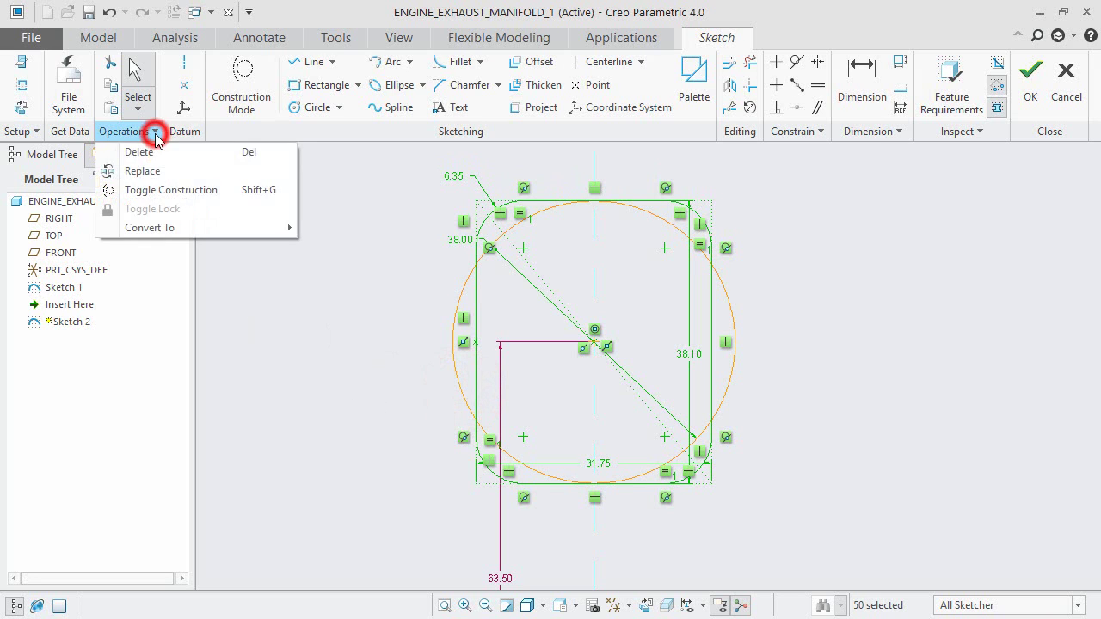
left_click(159, 191)
left_click(299, 260)
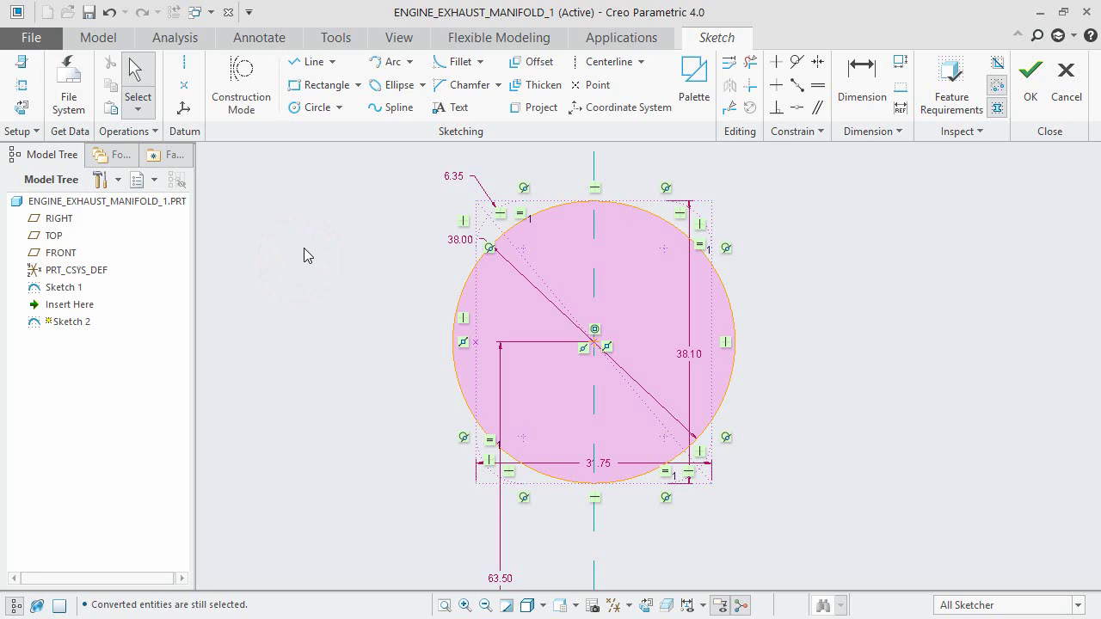
Draw four vertical centerlines through the rounded rectangle's two side edges and the ends of its corner arcs on the horizontal edges
left_click(183, 69)
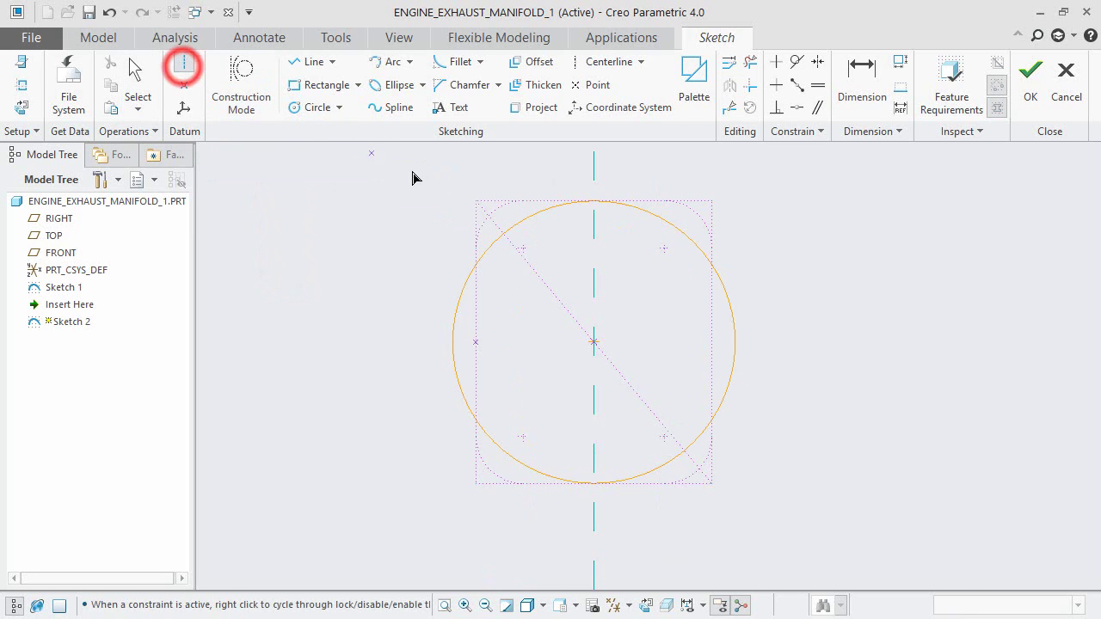
left_click(477, 205)
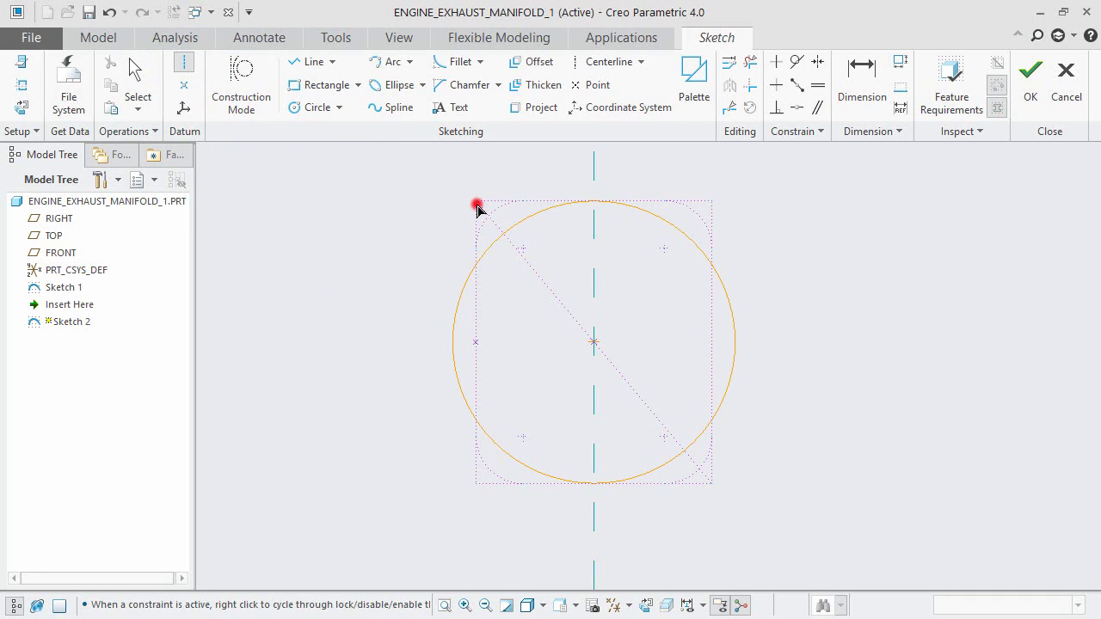
left_click(475, 515)
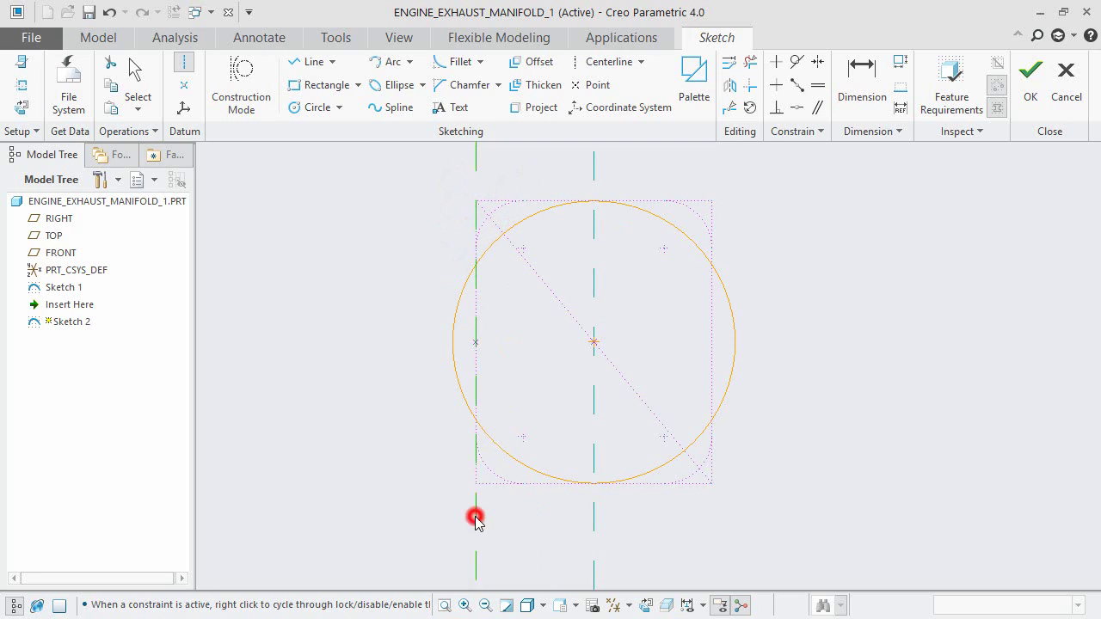
left_click(523, 201)
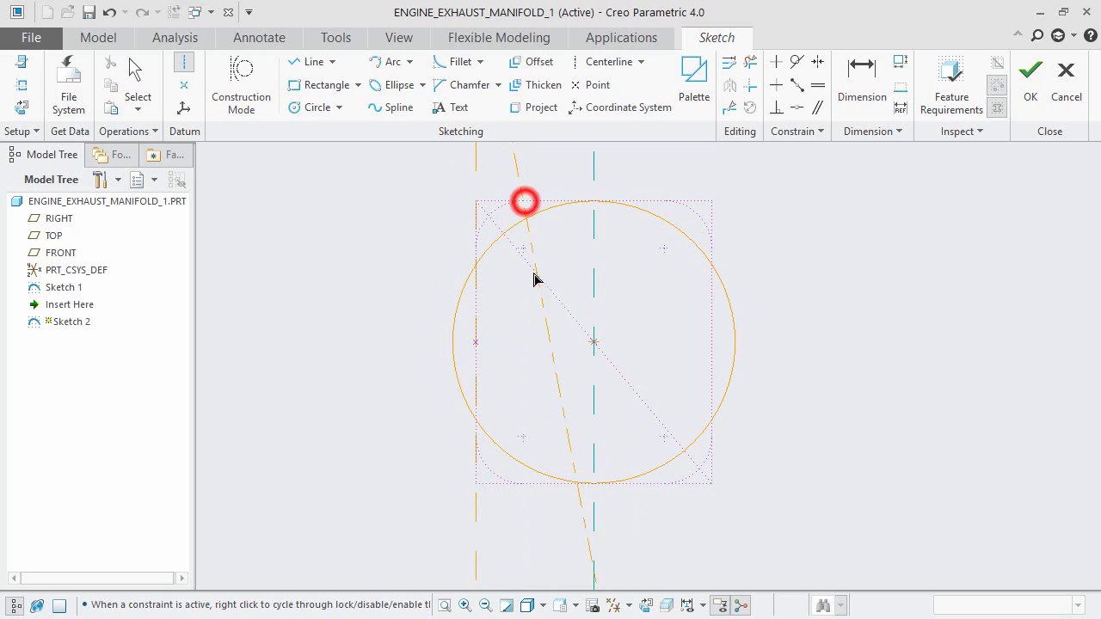
left_click(526, 503)
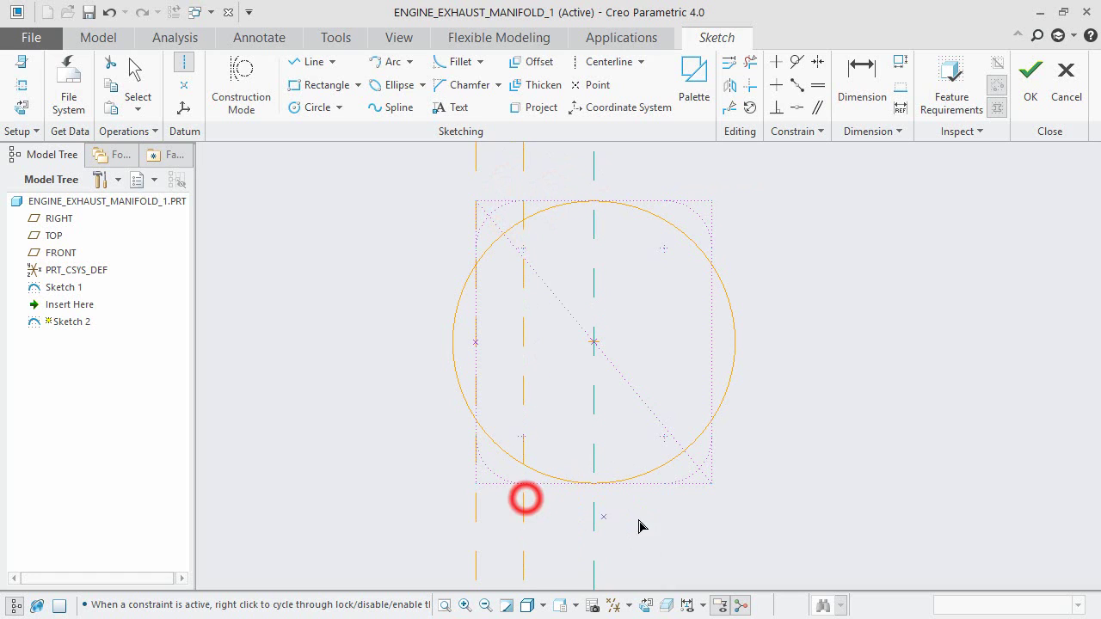
left_click(667, 205)
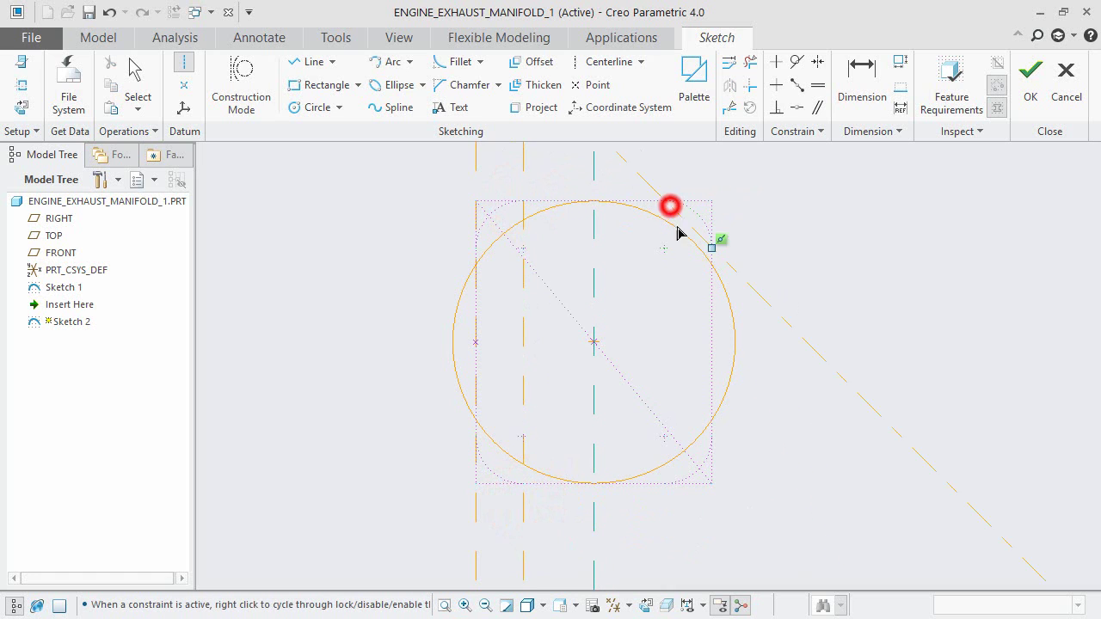
left_click(670, 514)
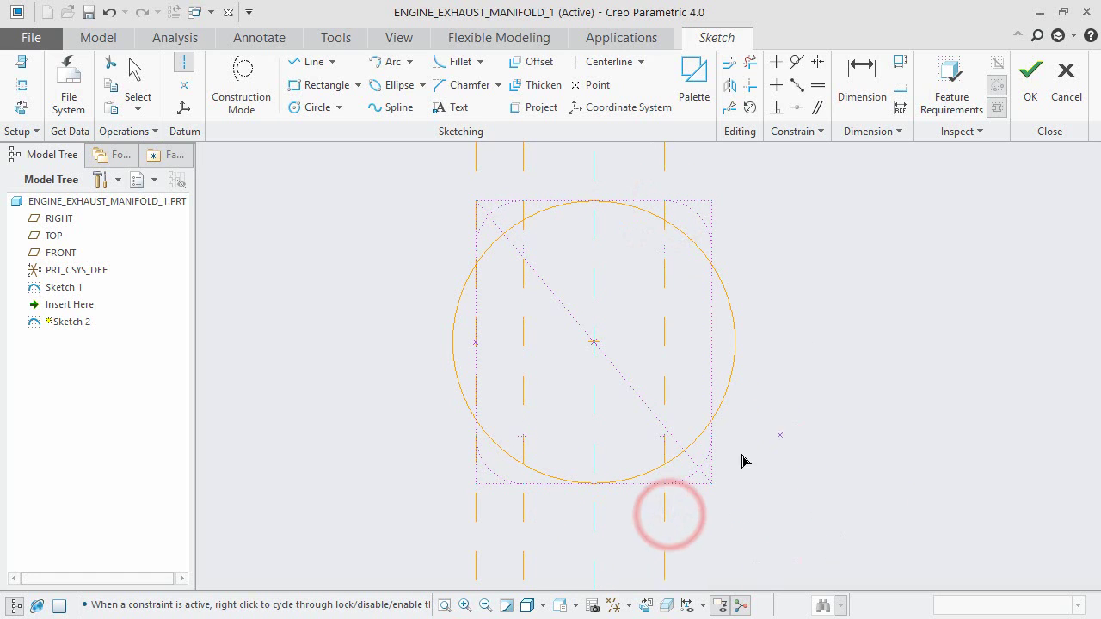
left_click(713, 486)
left_click(713, 211)
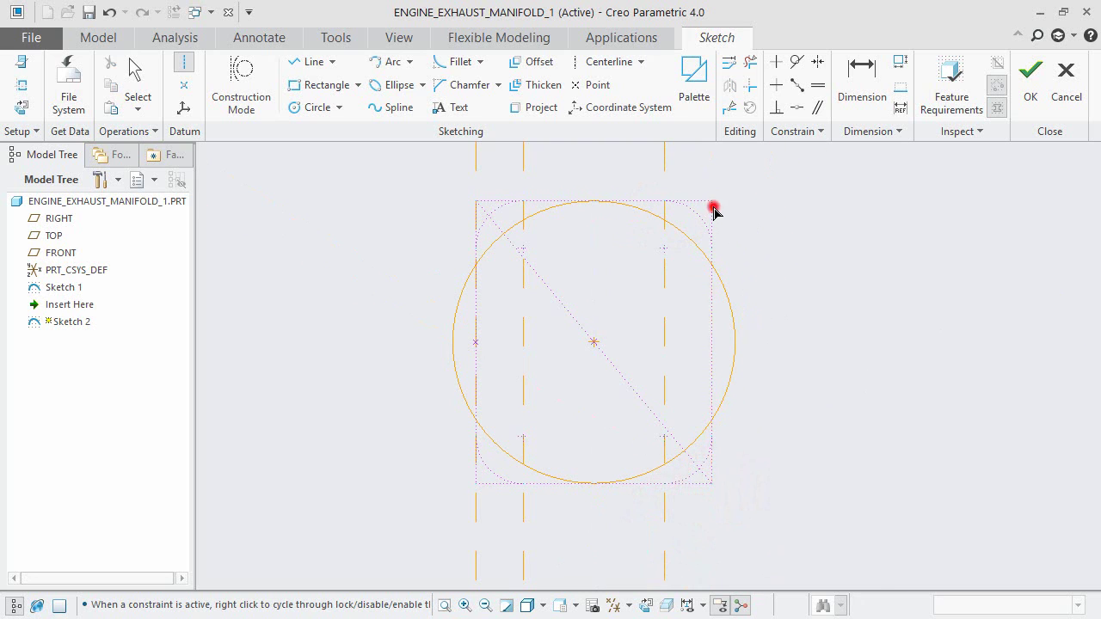
middle_click(777, 273)
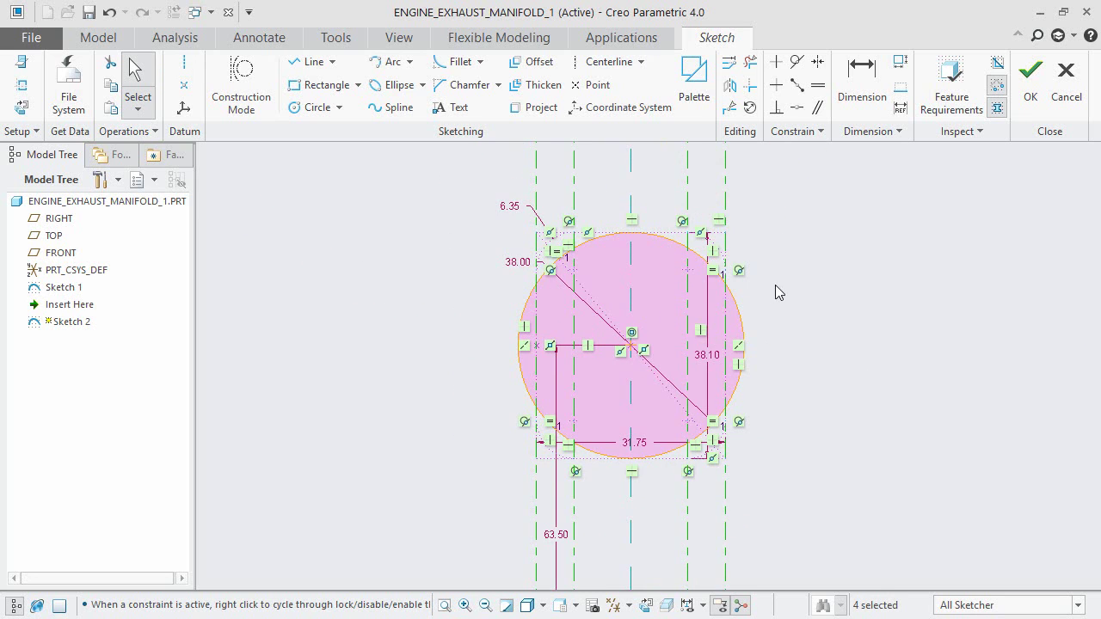
Divide the 38 circle at its four upper intersections with the vertical centerlines
scroll(756, 231, "up", 1)
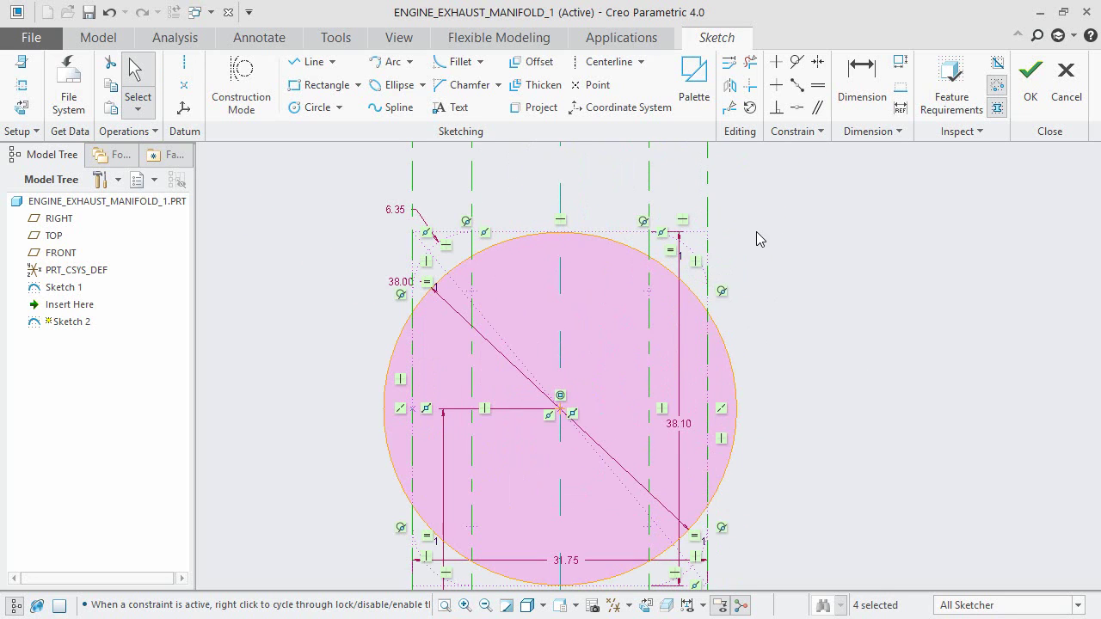
left_click(729, 110)
left_click(709, 316)
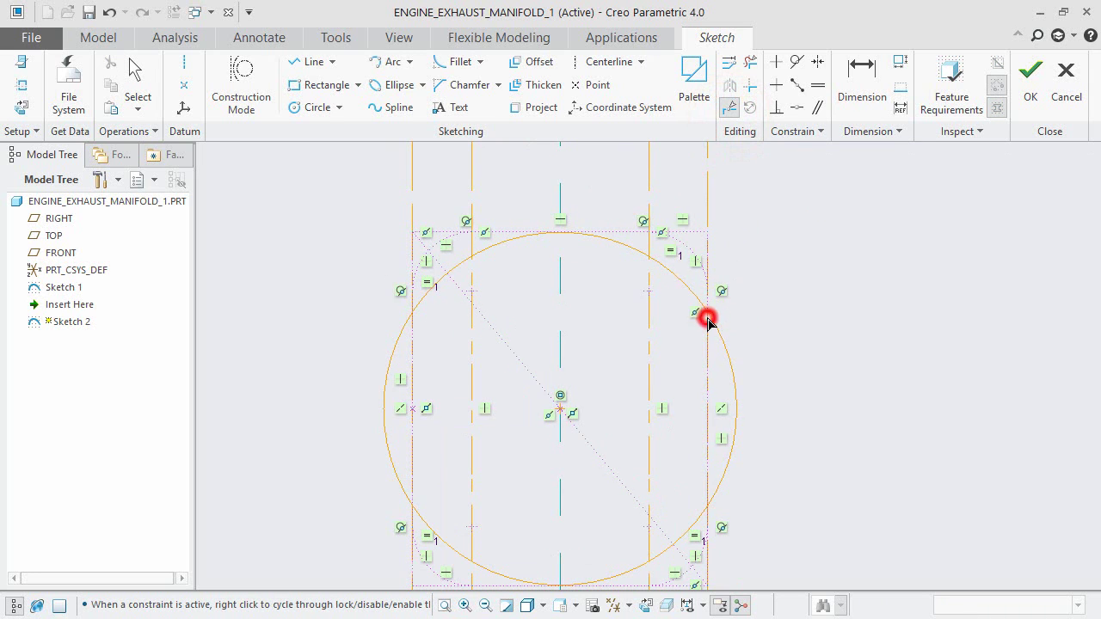
left_click(649, 259)
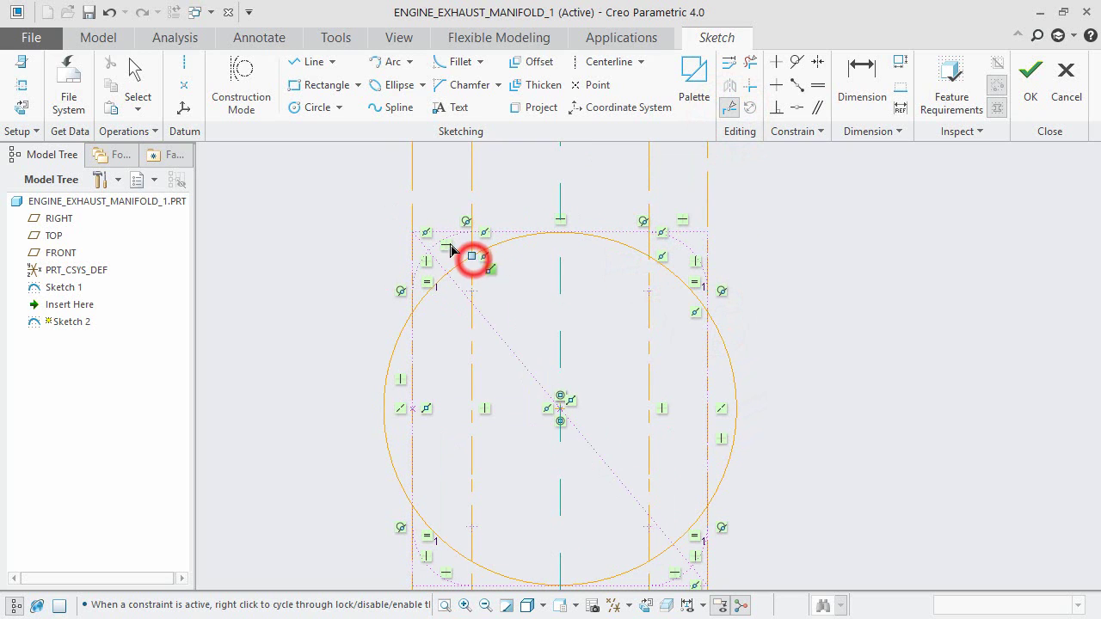
left_click(413, 310)
Divide the circle at its four lower intersections with the vertical centerlines
scroll(504, 166, "up", 2)
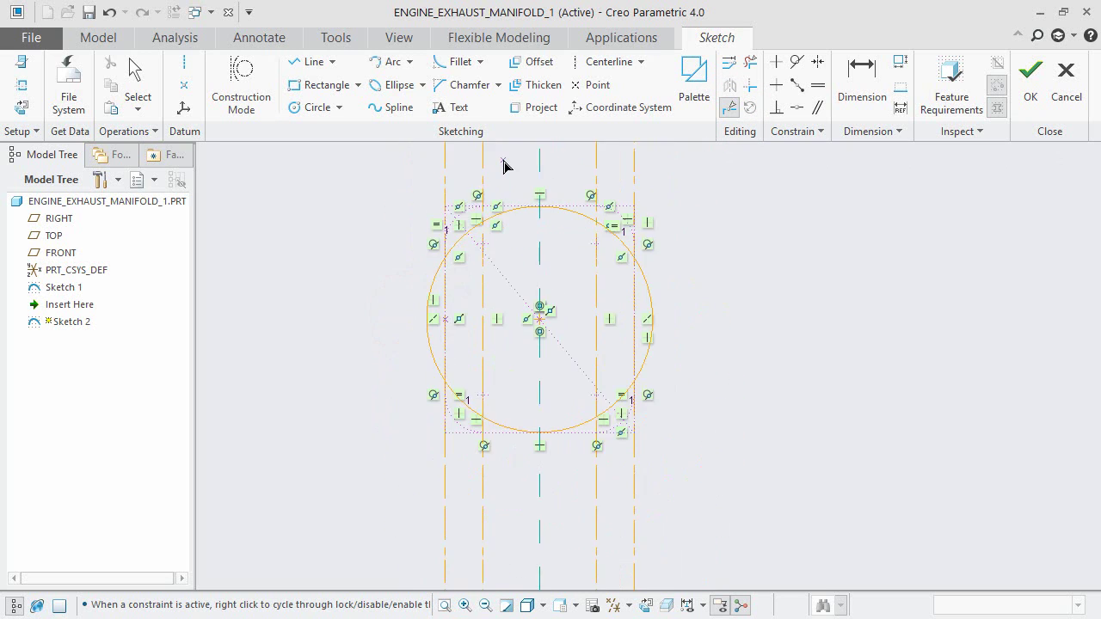
scroll(448, 387, "down", 2)
left_click(447, 379)
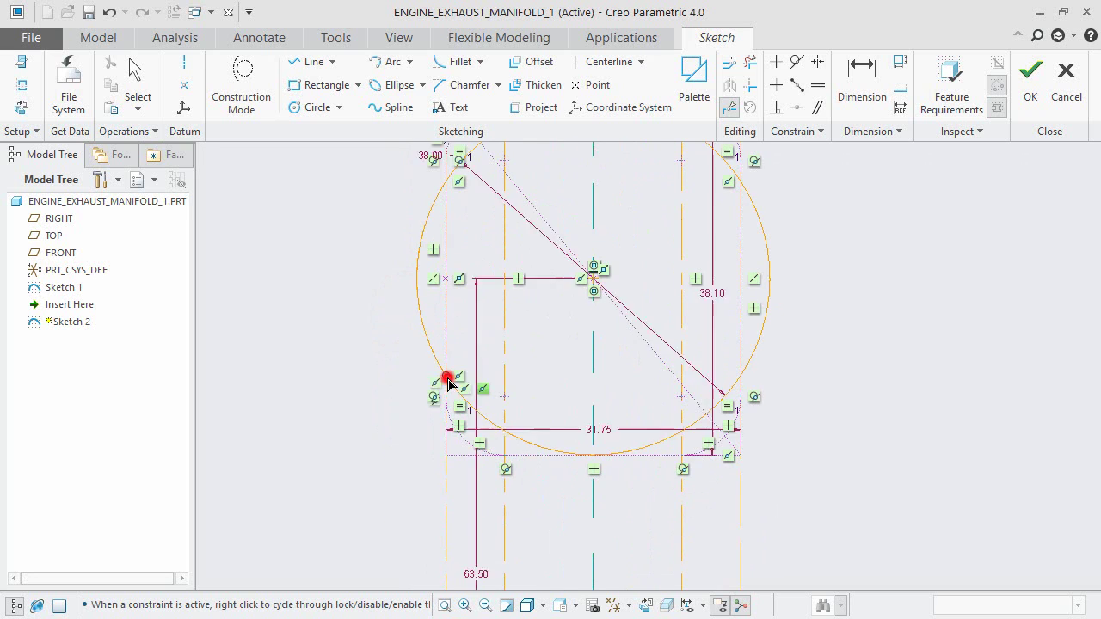
left_click(505, 428)
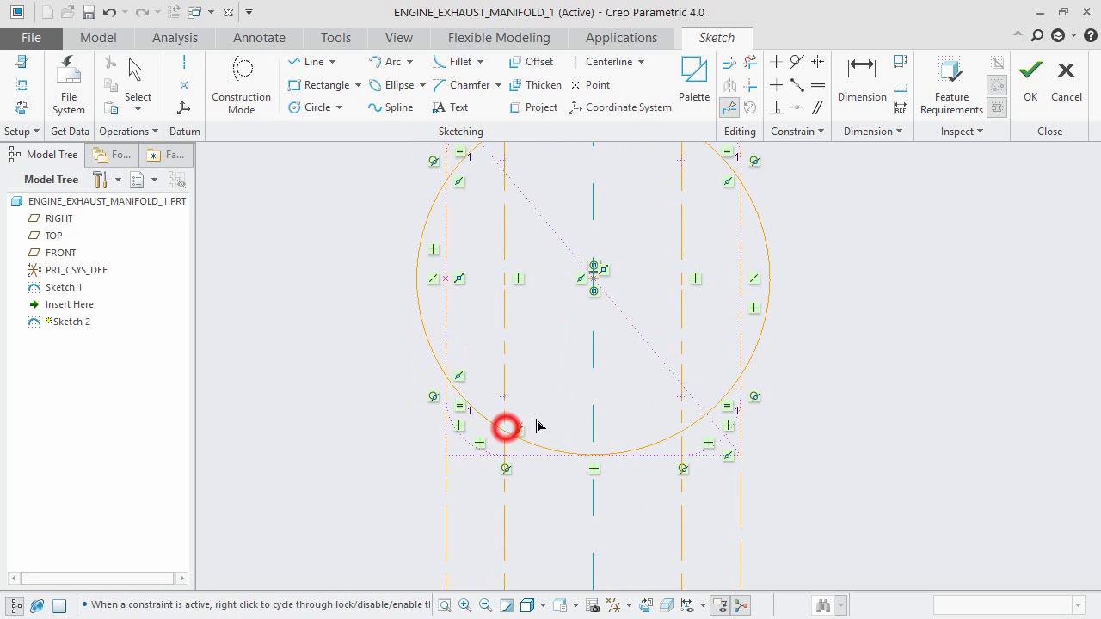
left_click(681, 425)
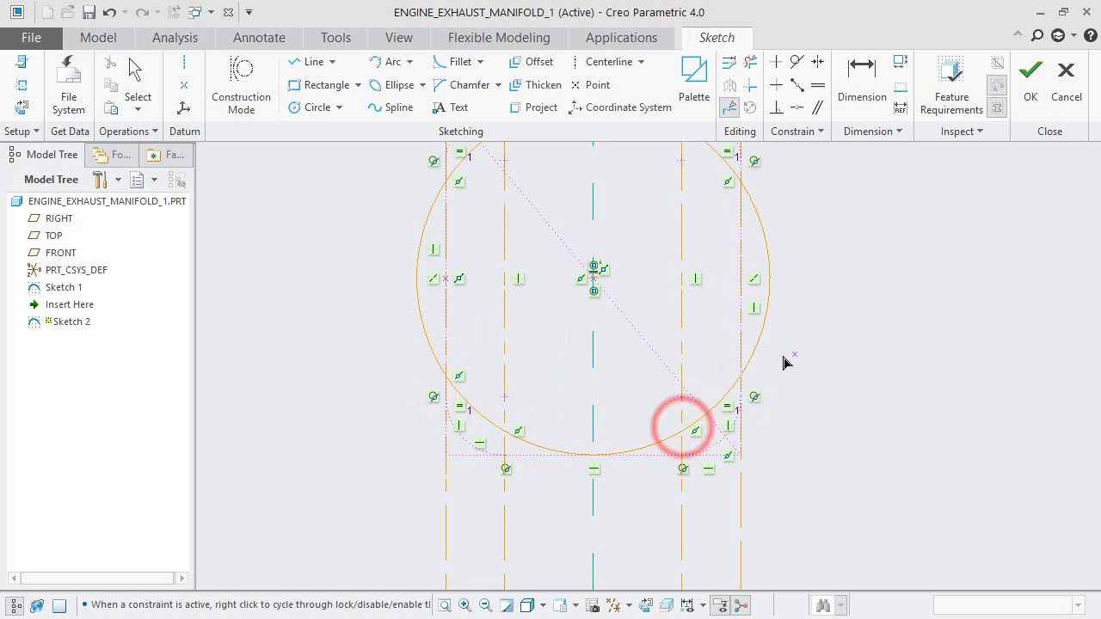
left_click(741, 376)
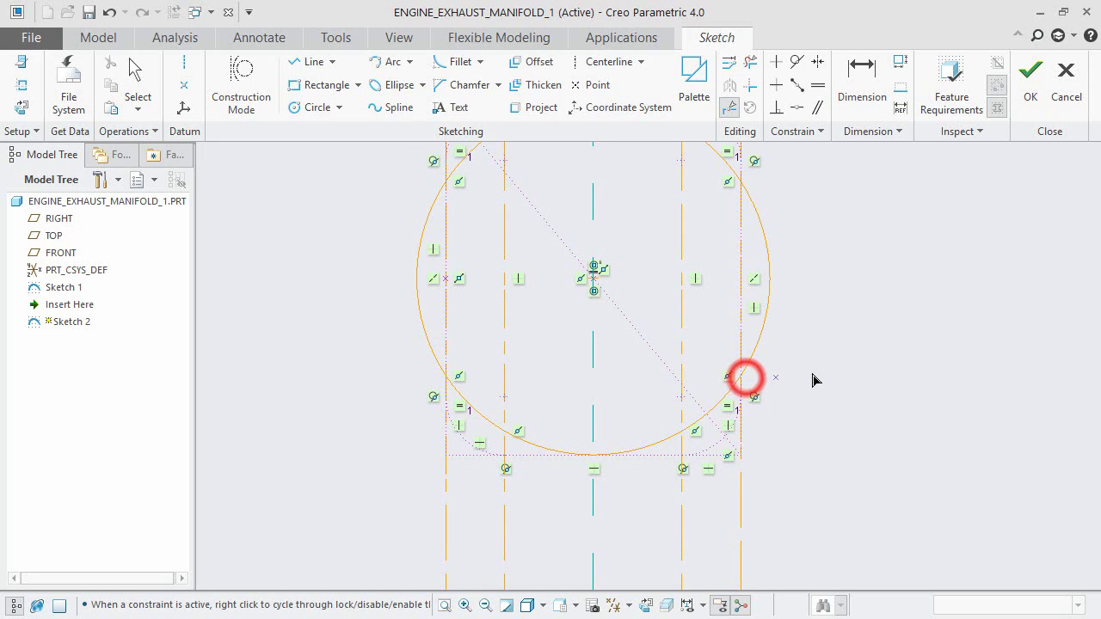
middle_click(814, 380)
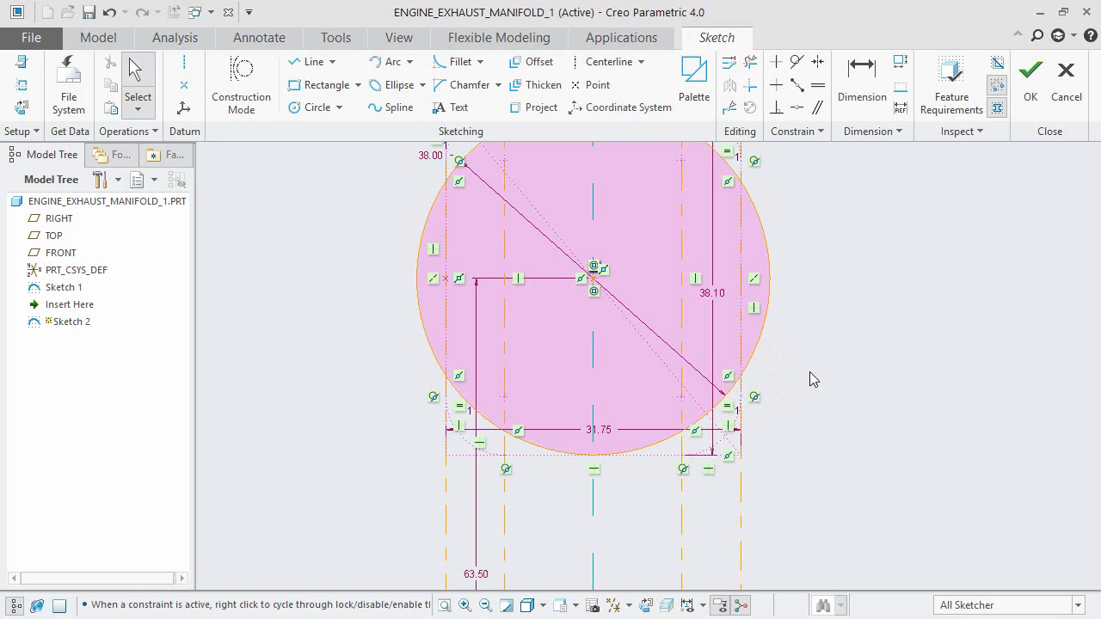
Check the divided circle by selecting each of its arc segments in turn around the circumference
left_click(755, 354)
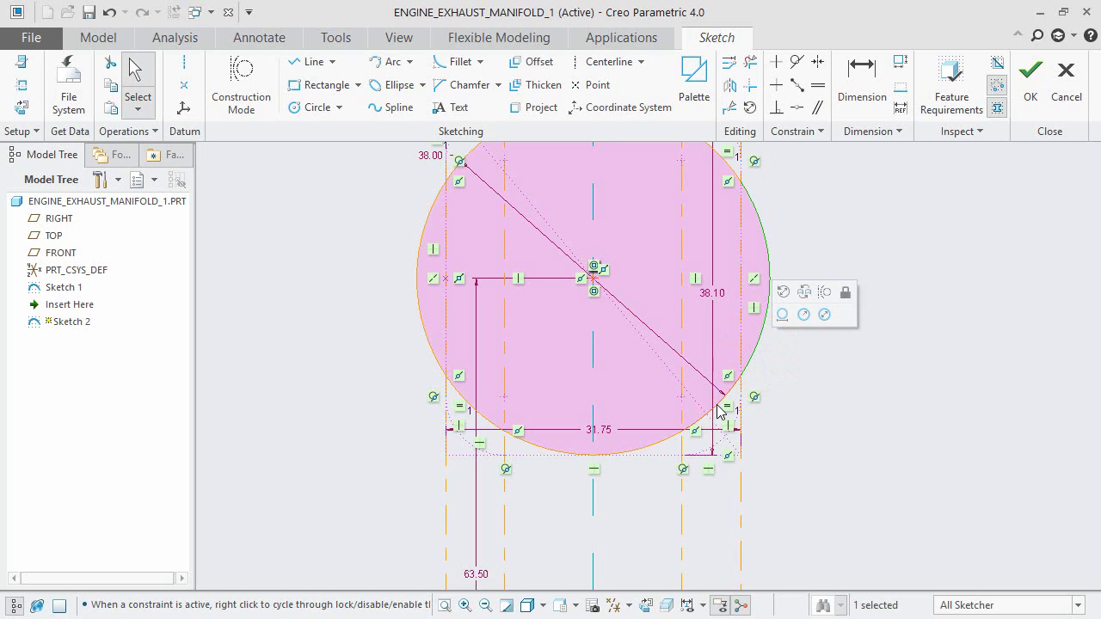
left_click(718, 403)
left_click(644, 449)
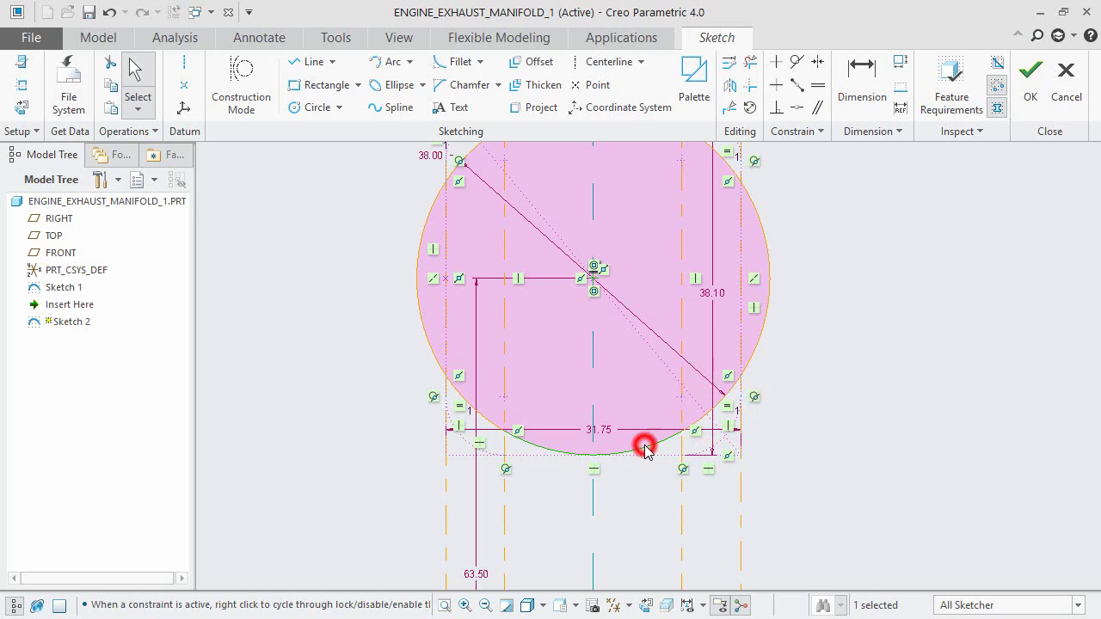
left_click(491, 423)
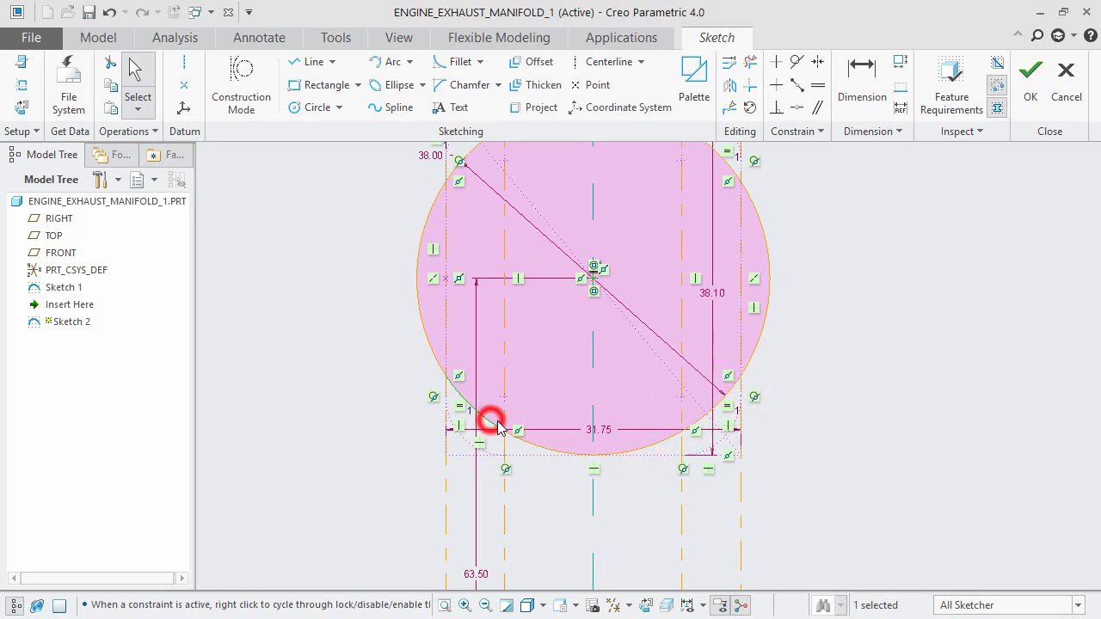
left_click(430, 349)
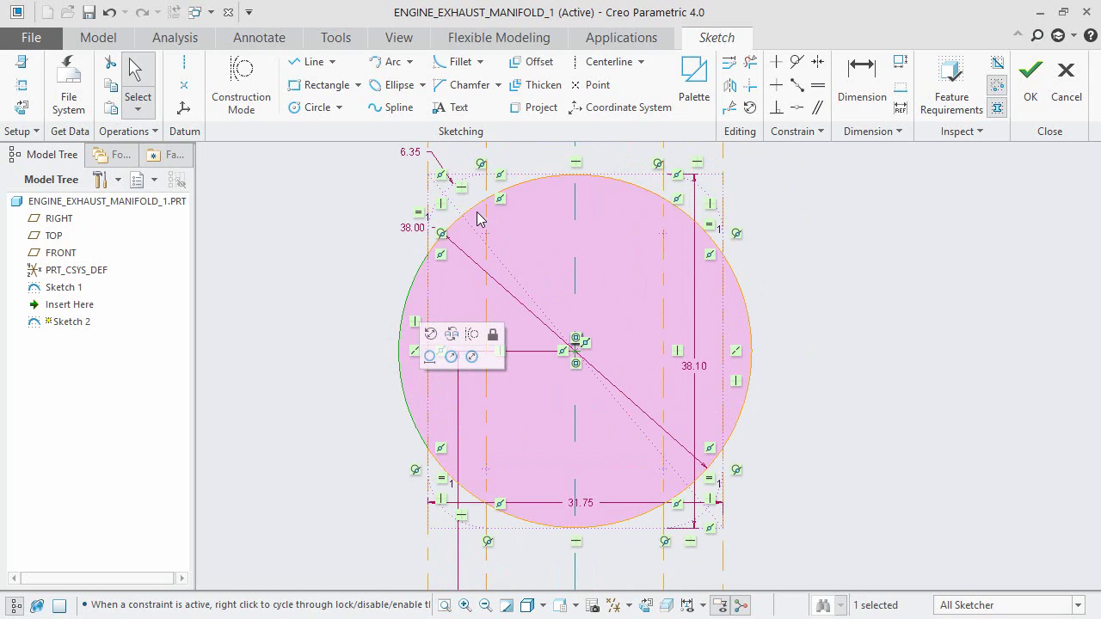
left_click(473, 210)
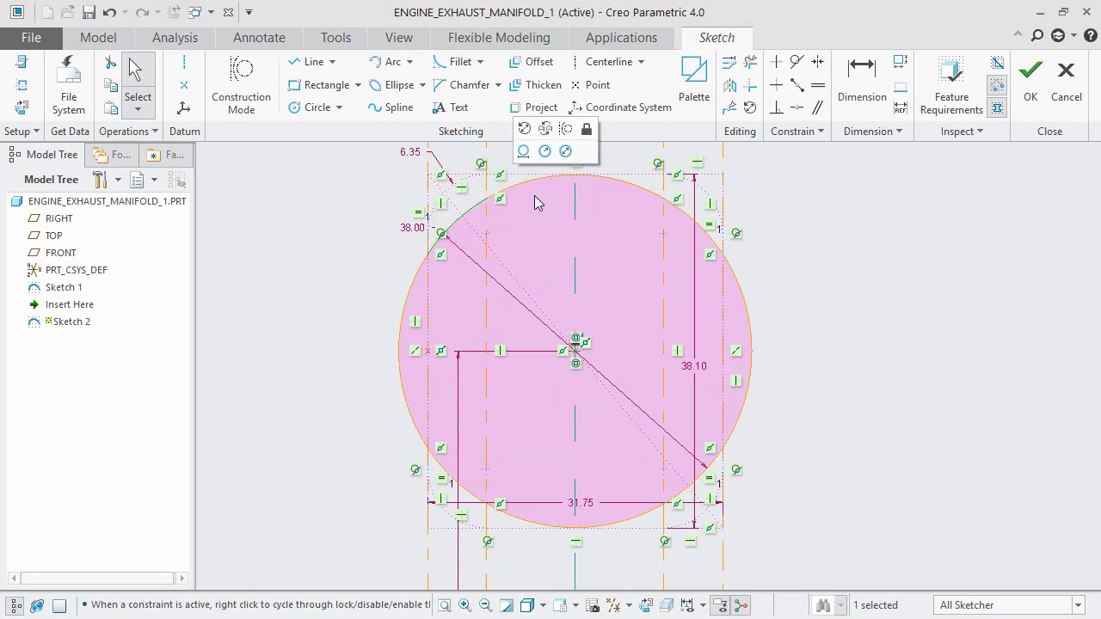
left_click(536, 177)
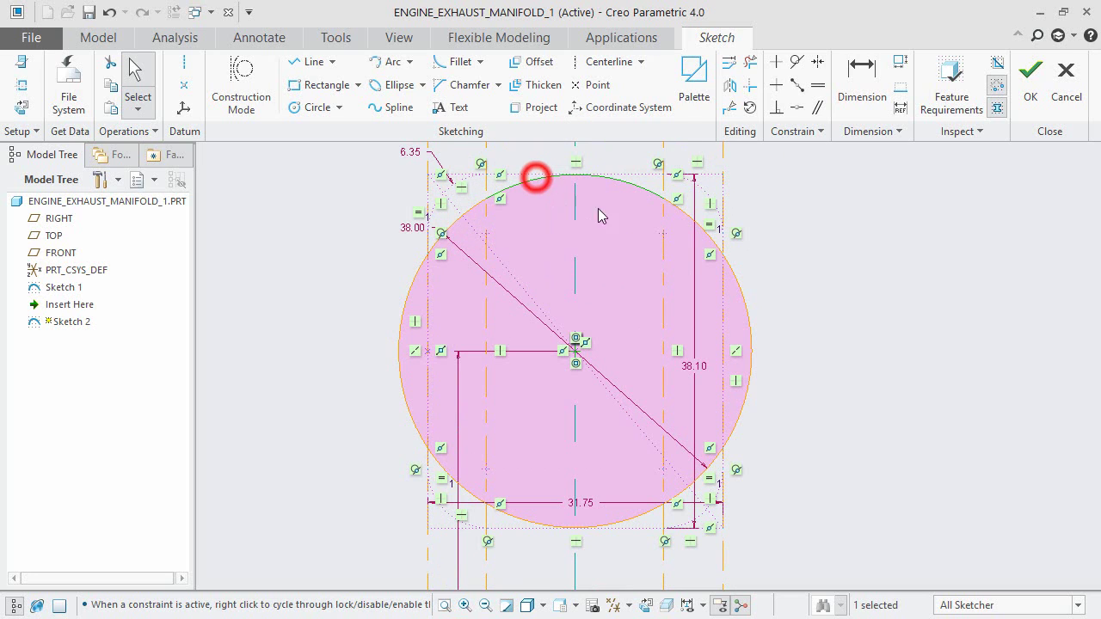
left_click(685, 215)
left_click(742, 288)
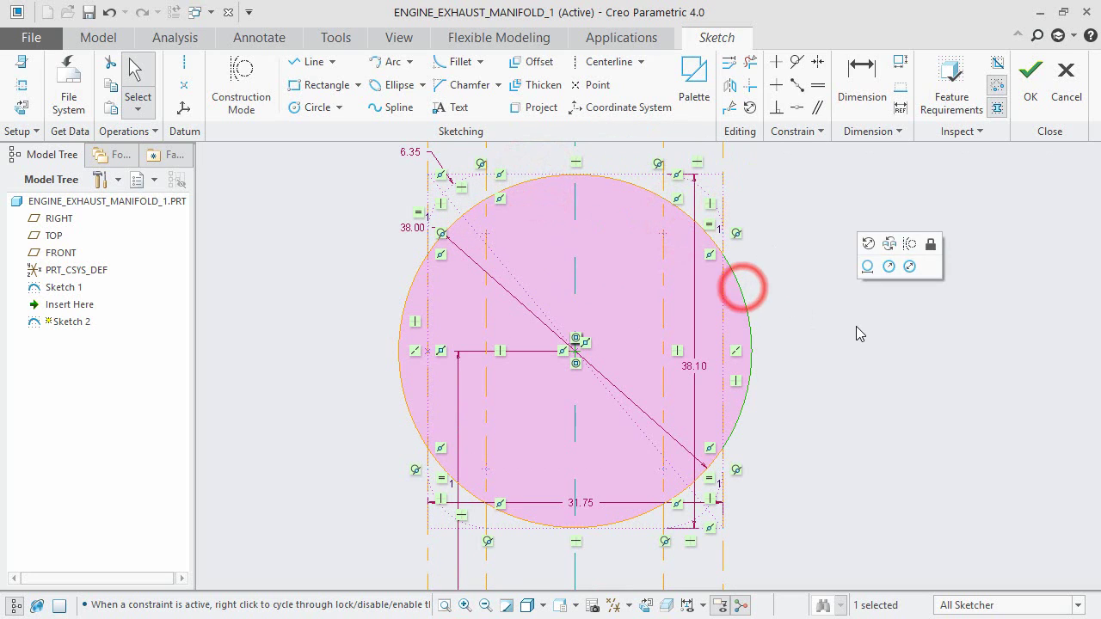
left_click(858, 364)
scroll(864, 403, "down", 1)
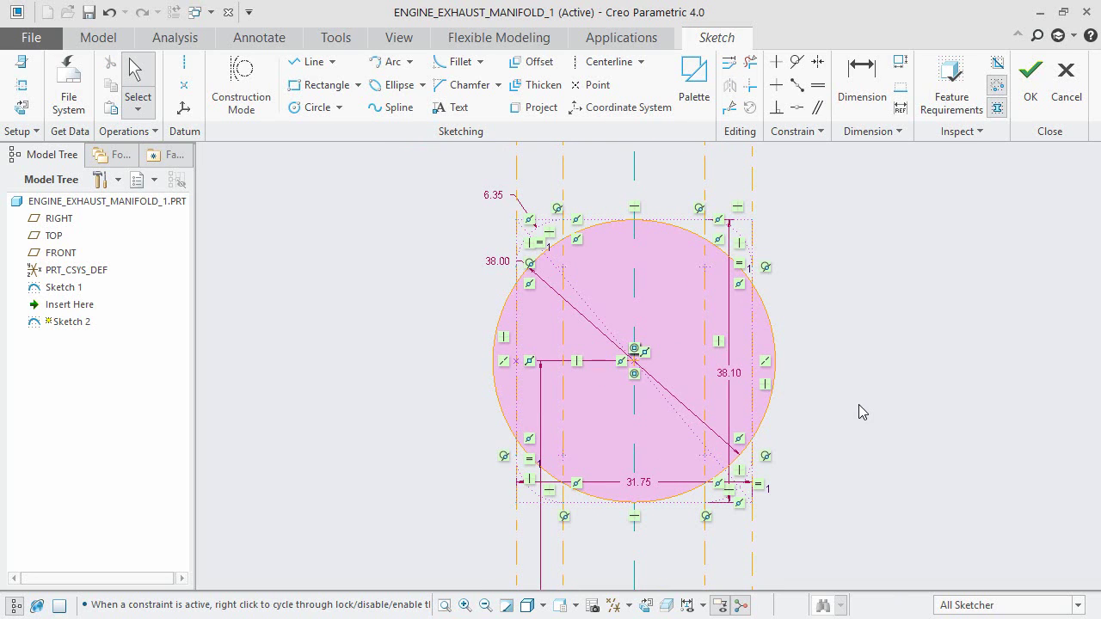
Finish the circular section sketch and turn on the display of datum planes
left_click(1028, 86)
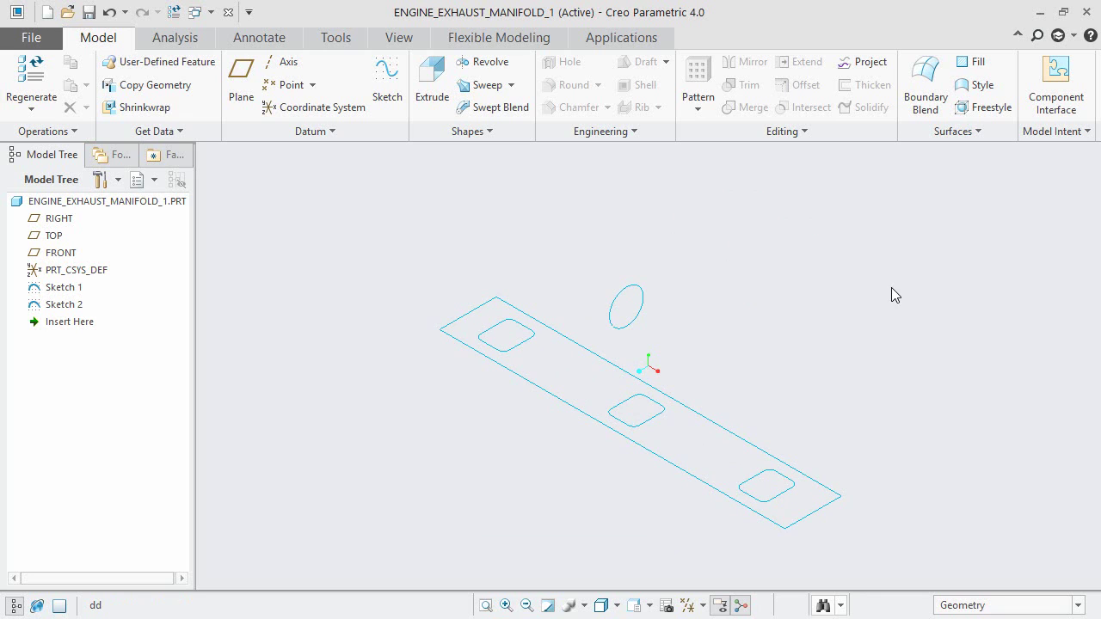
left_click(695, 607)
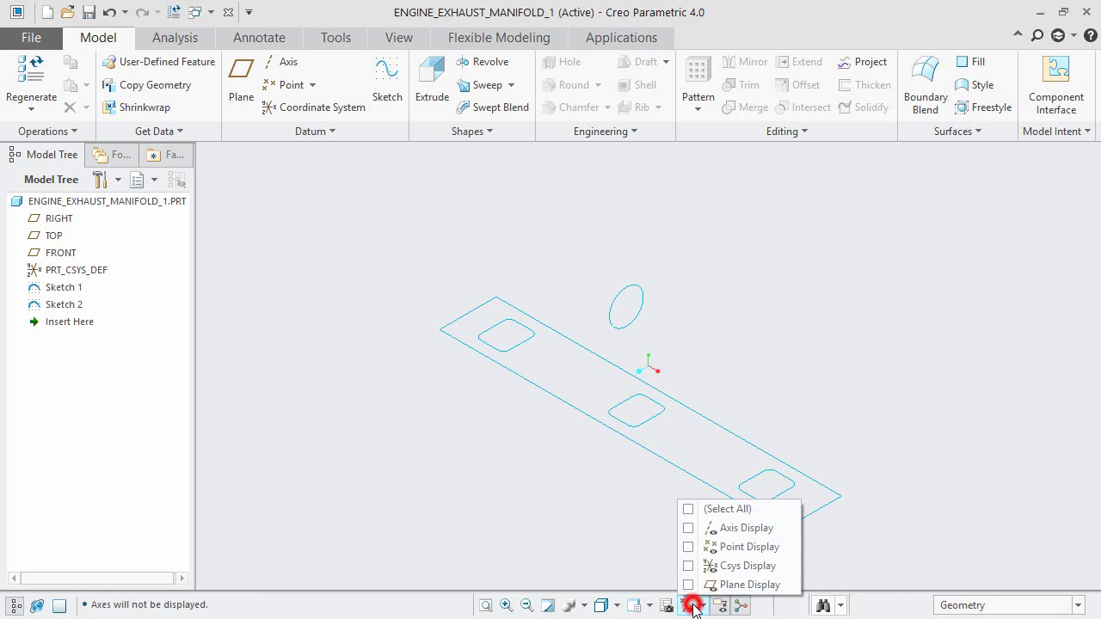
left_click(688, 585)
left_click(465, 516)
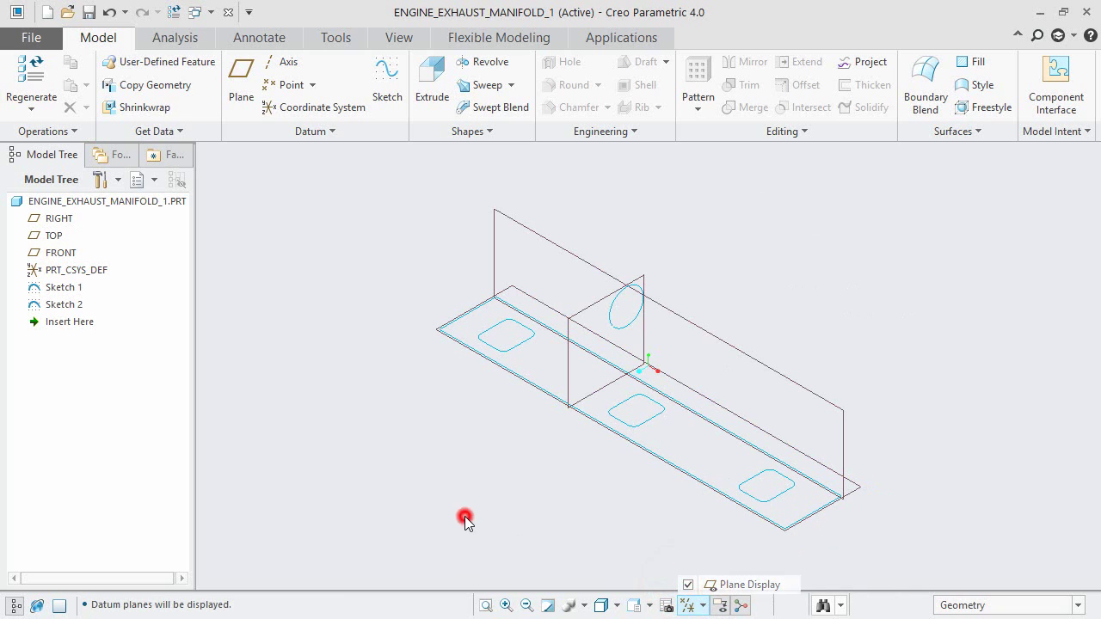
Create a datum plane offset 146.05 from the RIGHT plane, towards the end of the flange
left_click(241, 79)
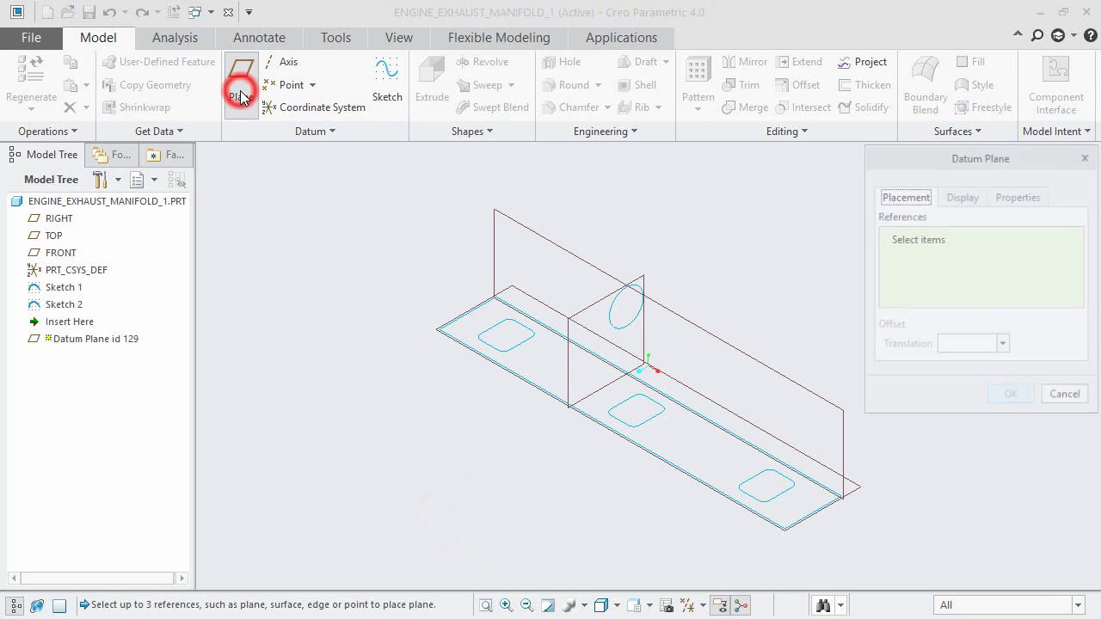
left_click(590, 303)
left_click(971, 346)
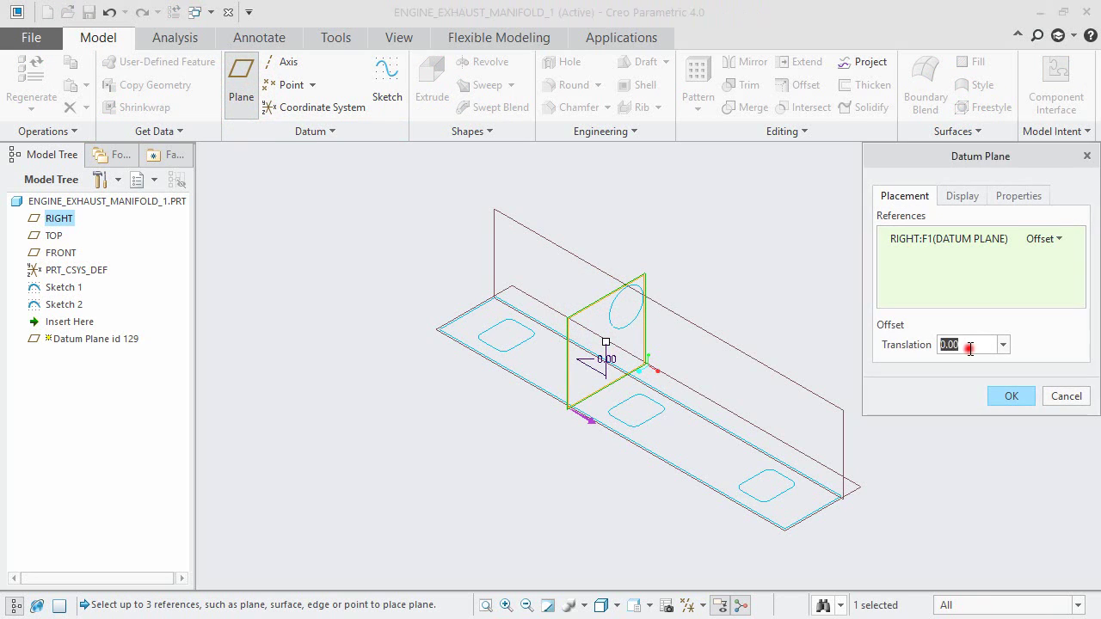
type("146")
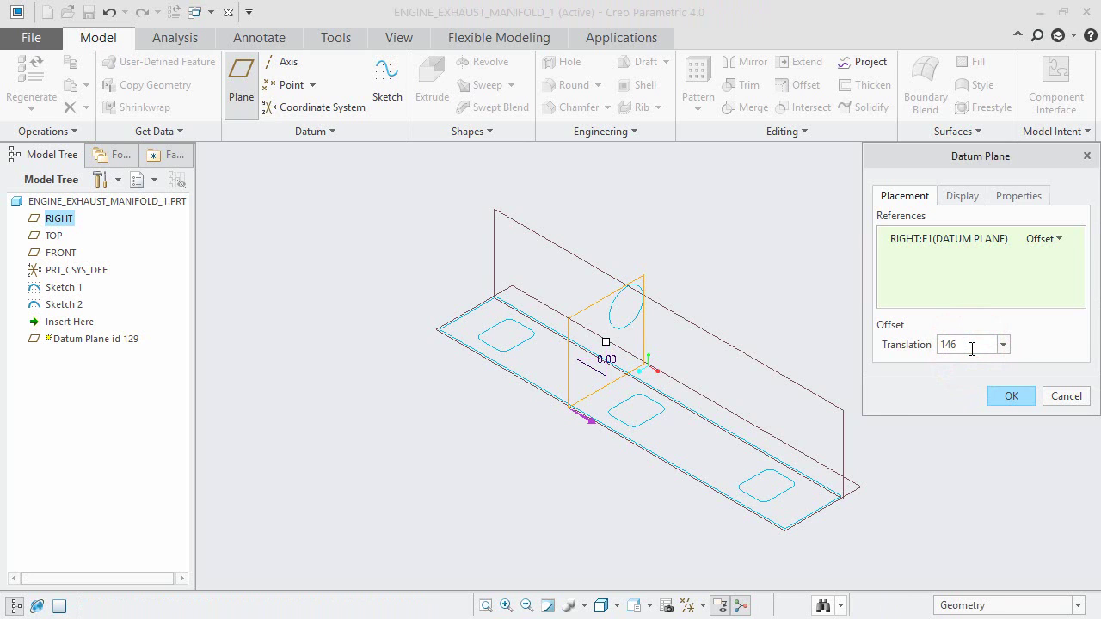
key("Return")
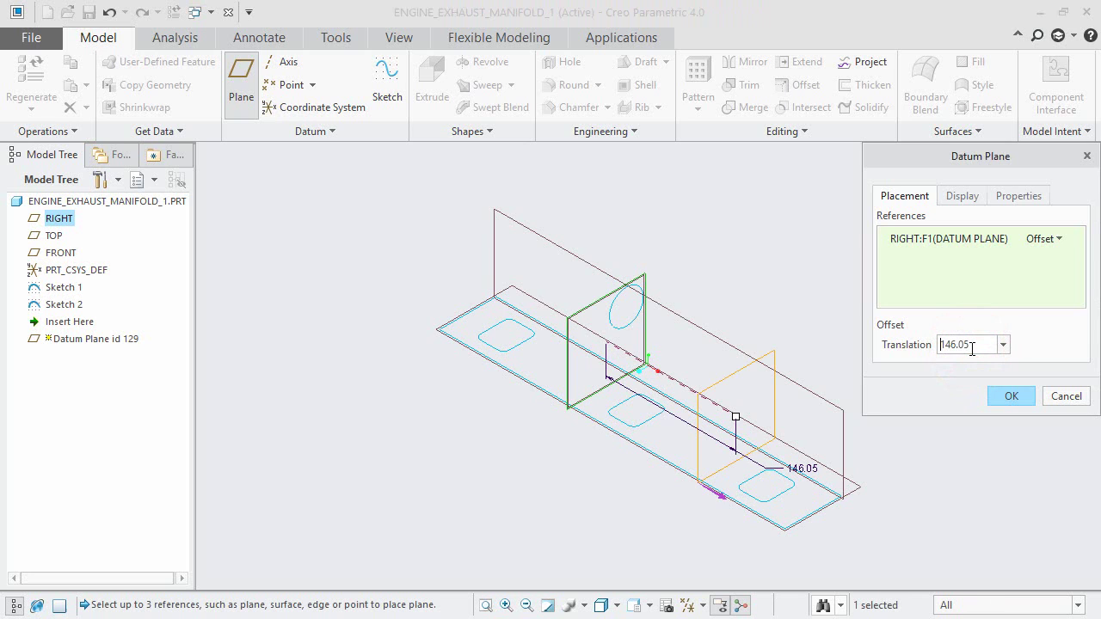
left_click(1009, 397)
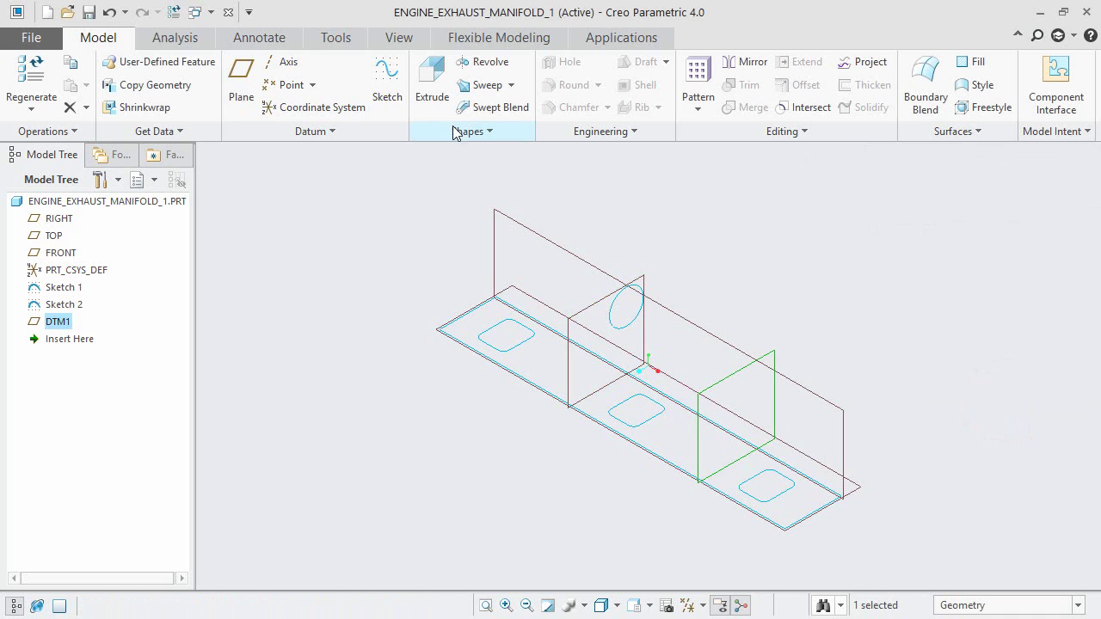
Create a second datum plane offset 146.05 from DTM1, beyond the end of the flange
left_click(239, 76)
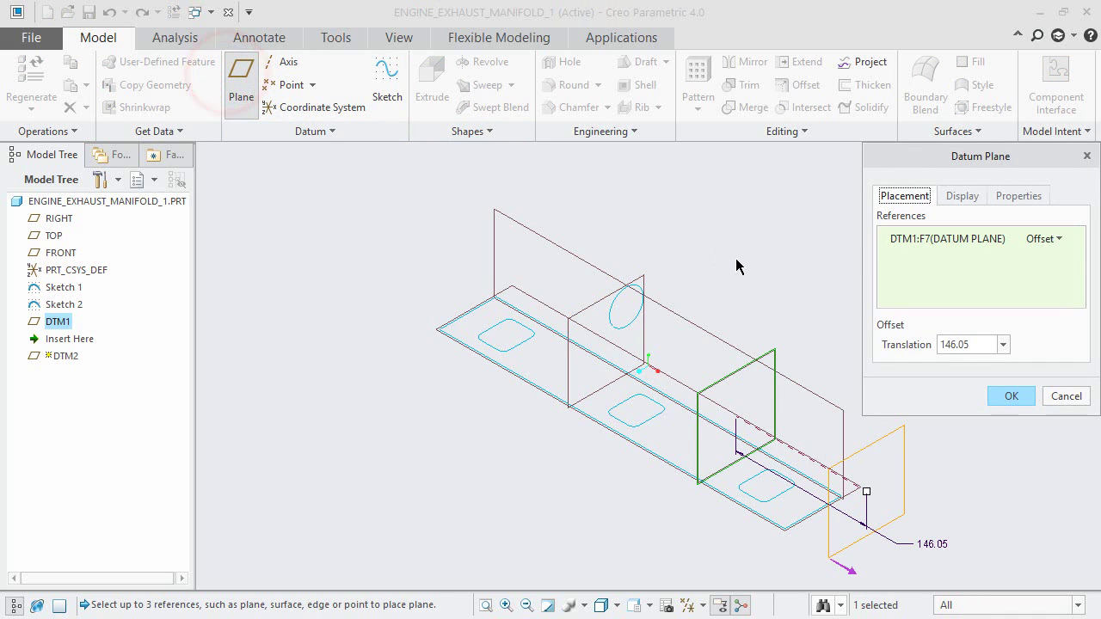
left_click(1011, 398)
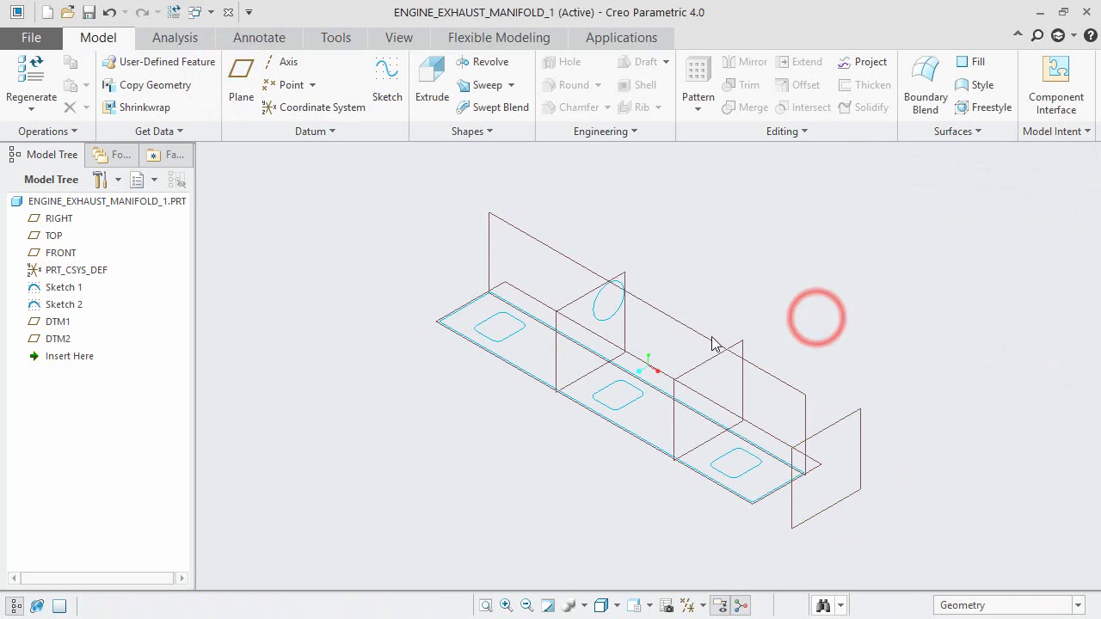
scroll(686, 383, "down", 2)
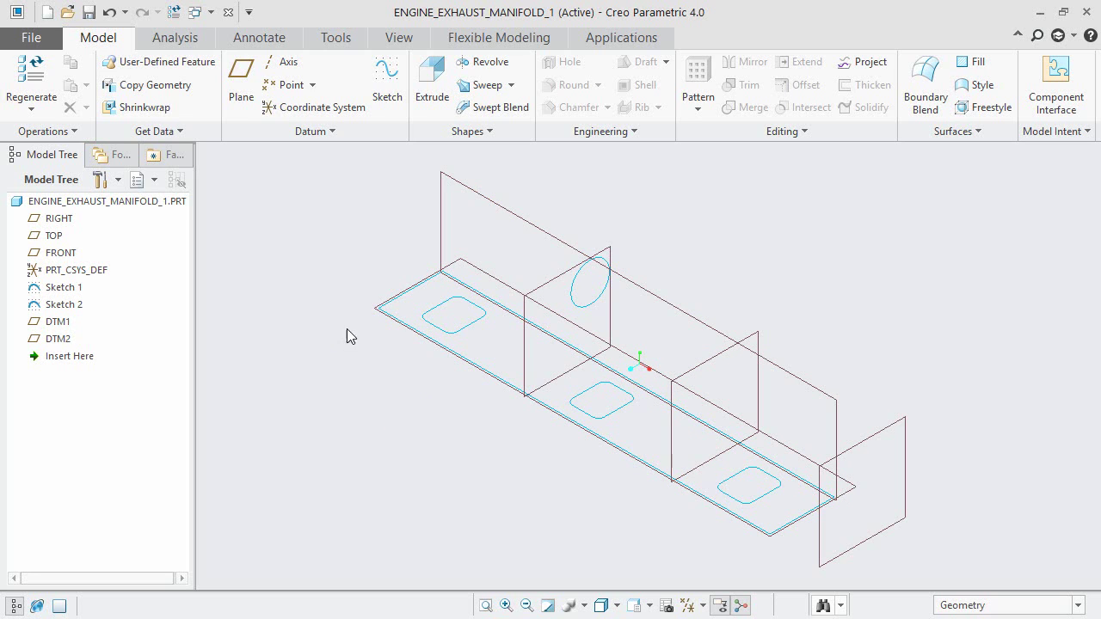
Start a sketch on datum plane DTM1 in 2D orientation, with the datum planes hidden
left_click(387, 77)
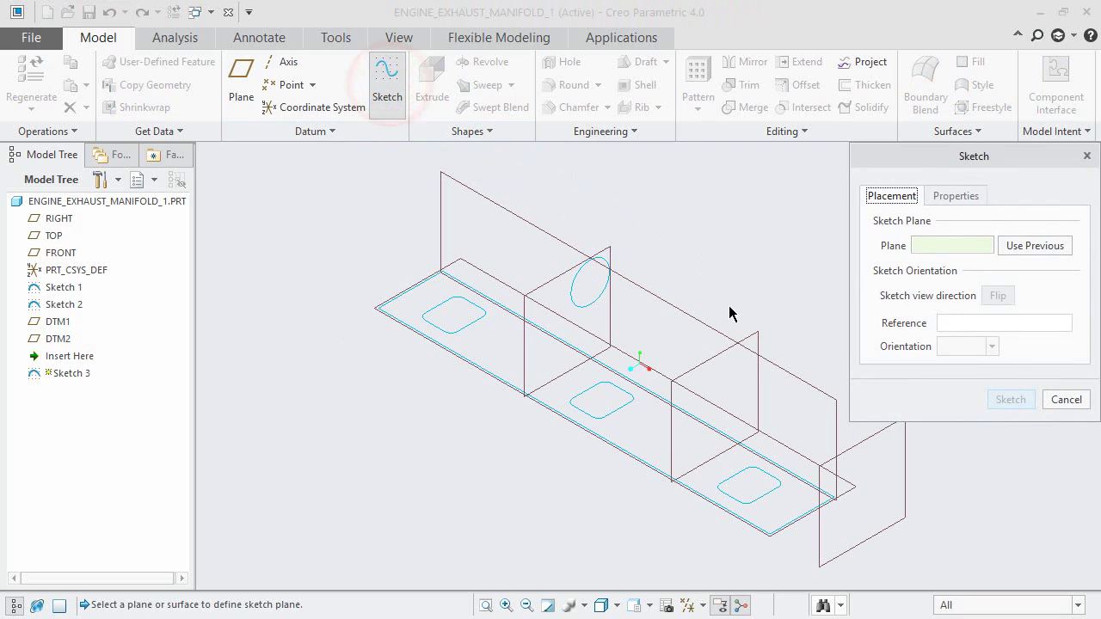
left_click(753, 337)
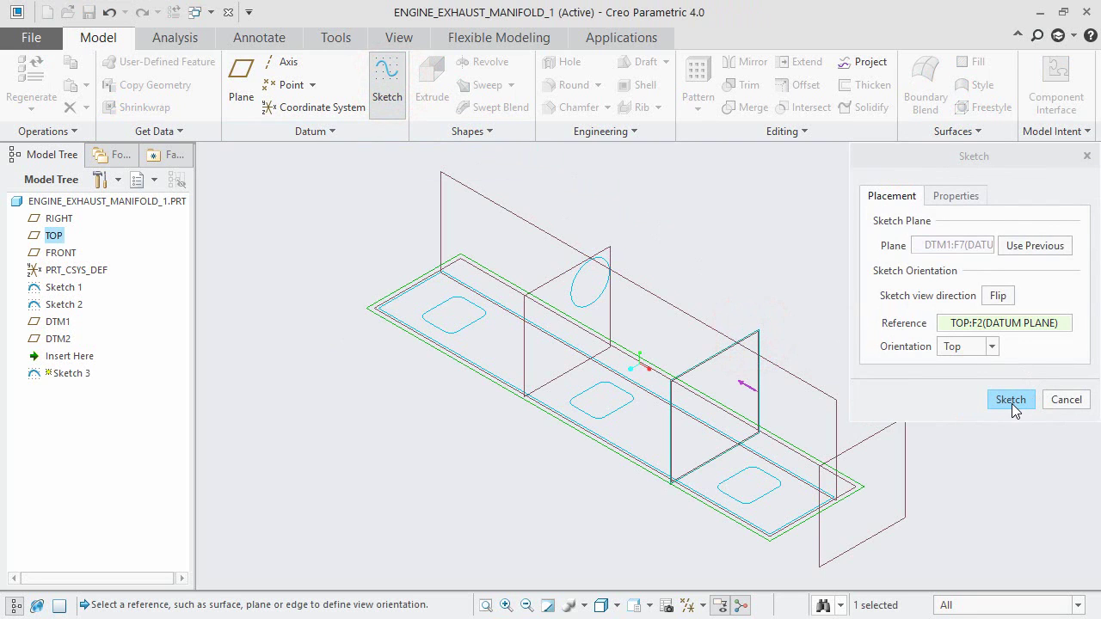
left_click(1012, 400)
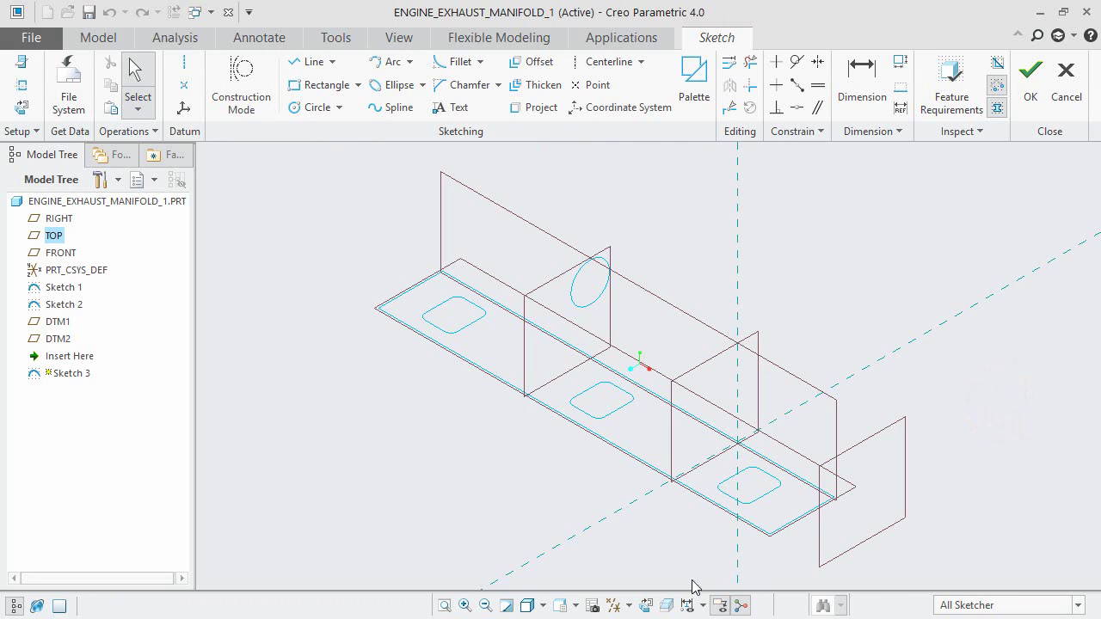
left_click(646, 606)
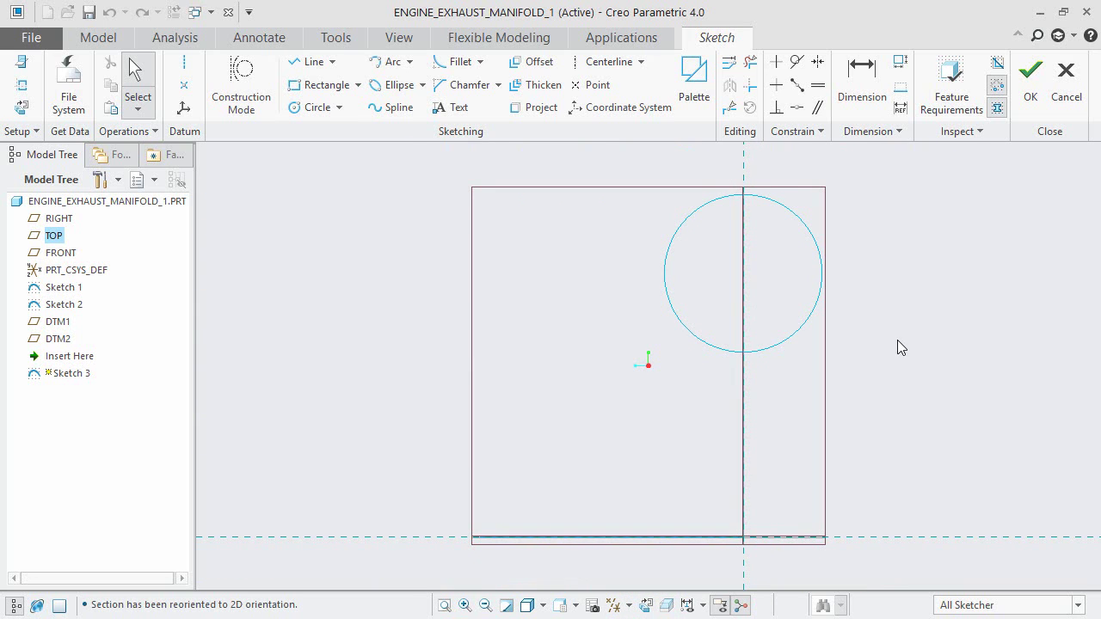
left_click(616, 605)
left_click(615, 587)
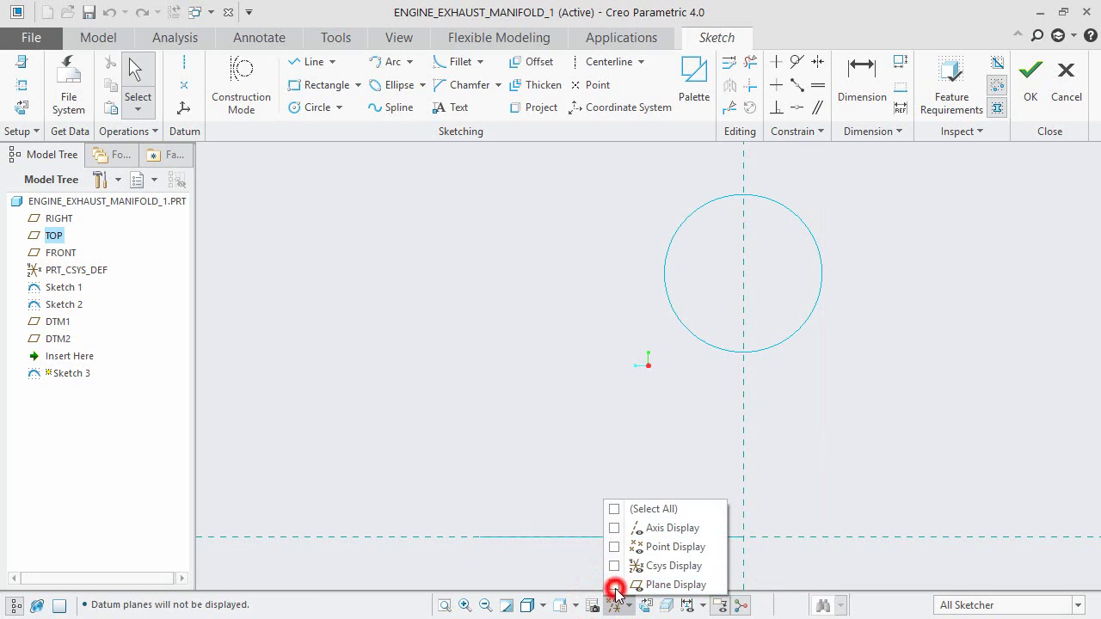
left_click(868, 449)
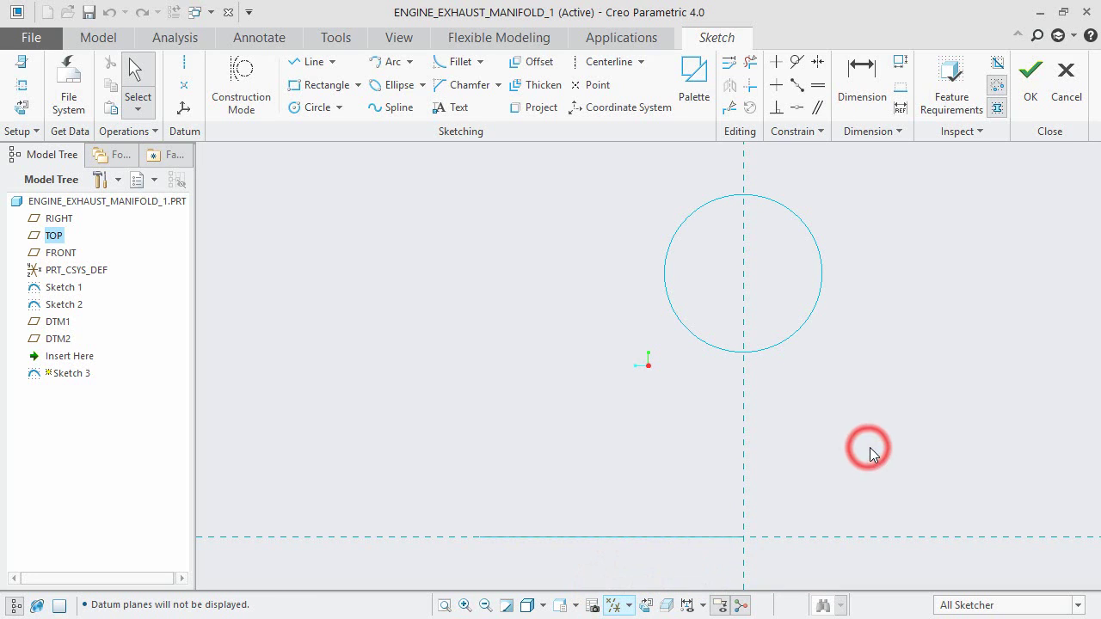
Add the existing circular section curve from Sketch 2 as a sketch reference
left_click(21, 95)
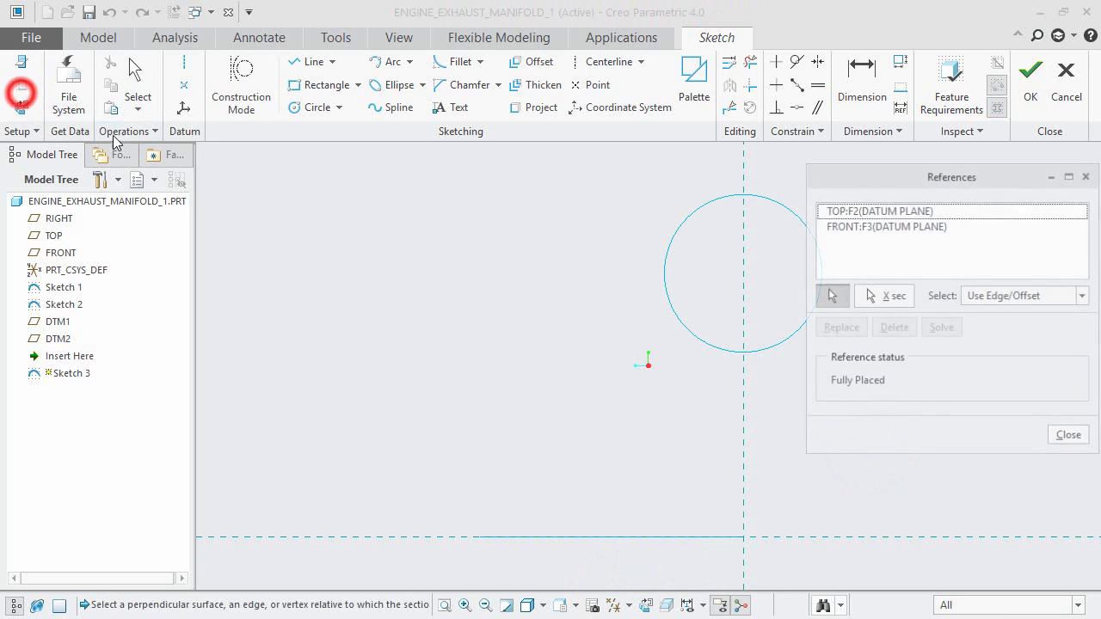
left_click(674, 235)
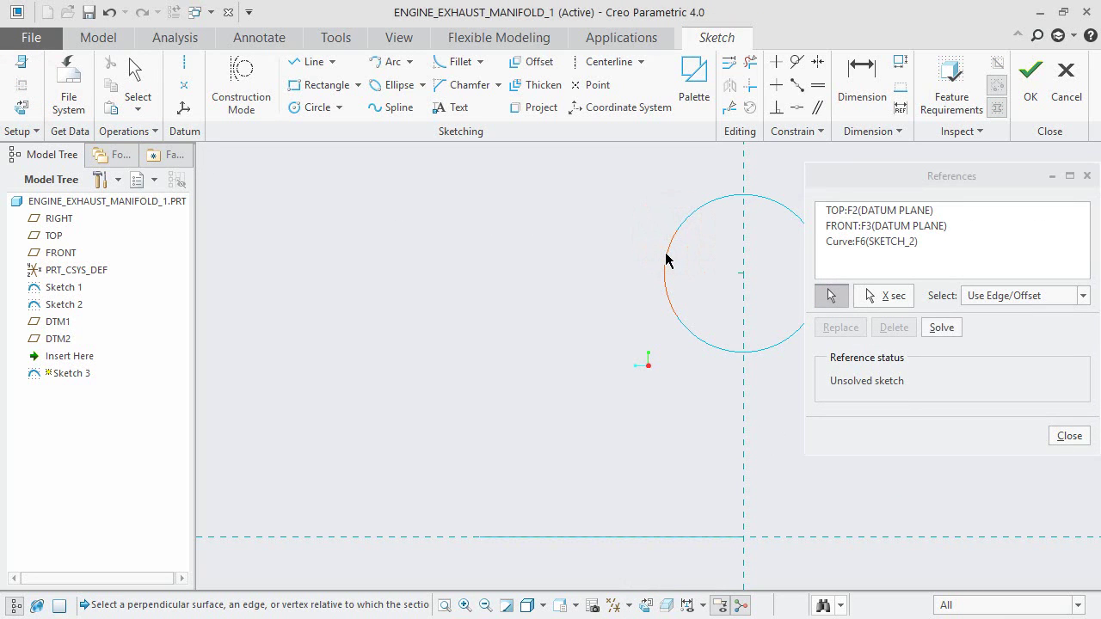
left_click(1067, 437)
left_click(913, 421)
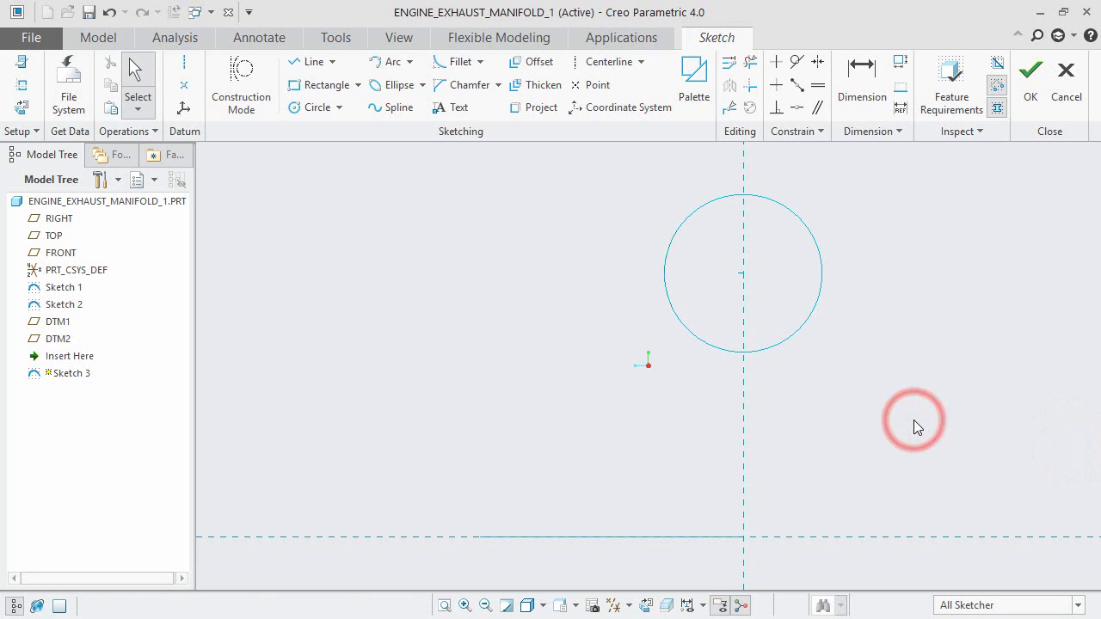
left_click(855, 436)
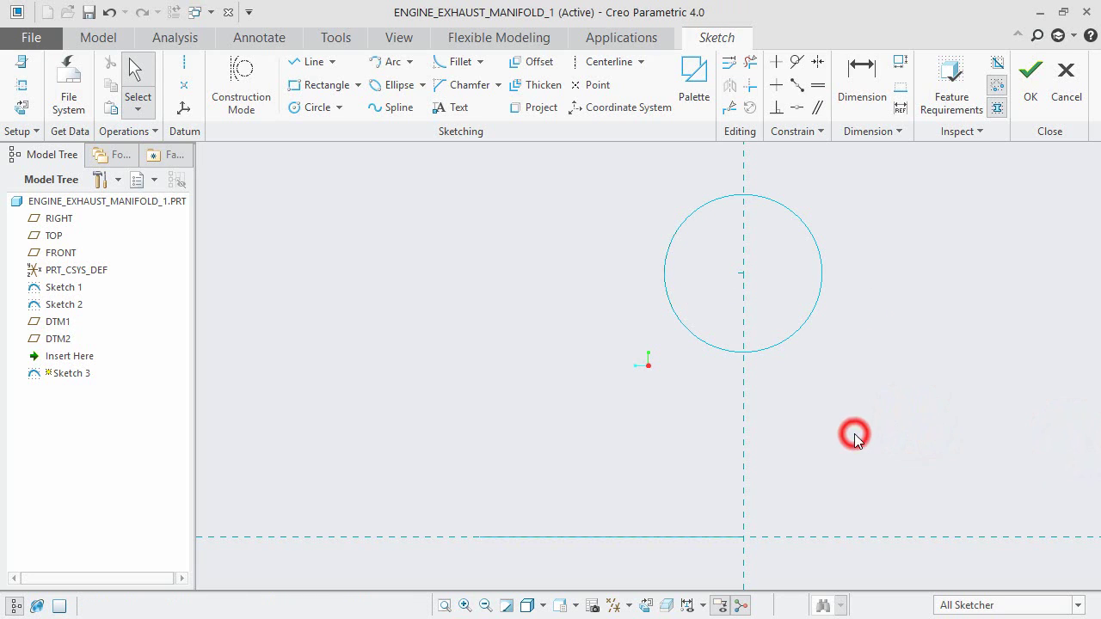
Sketch a circle concentric with the referenced circular section and set its diameter to 50.8
left_click(300, 109)
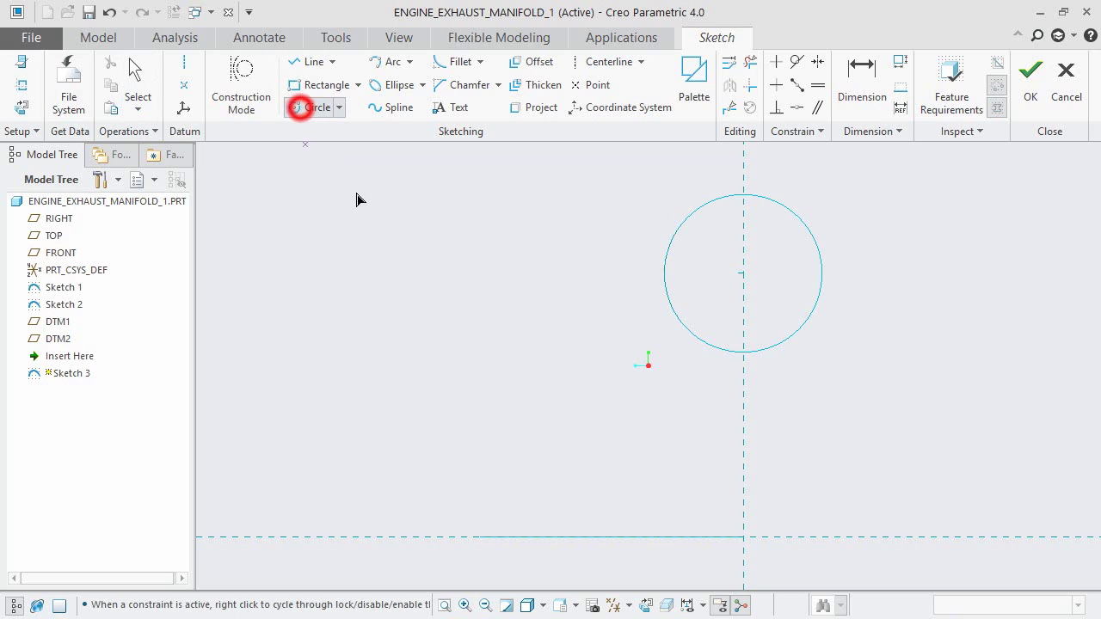
left_click(742, 274)
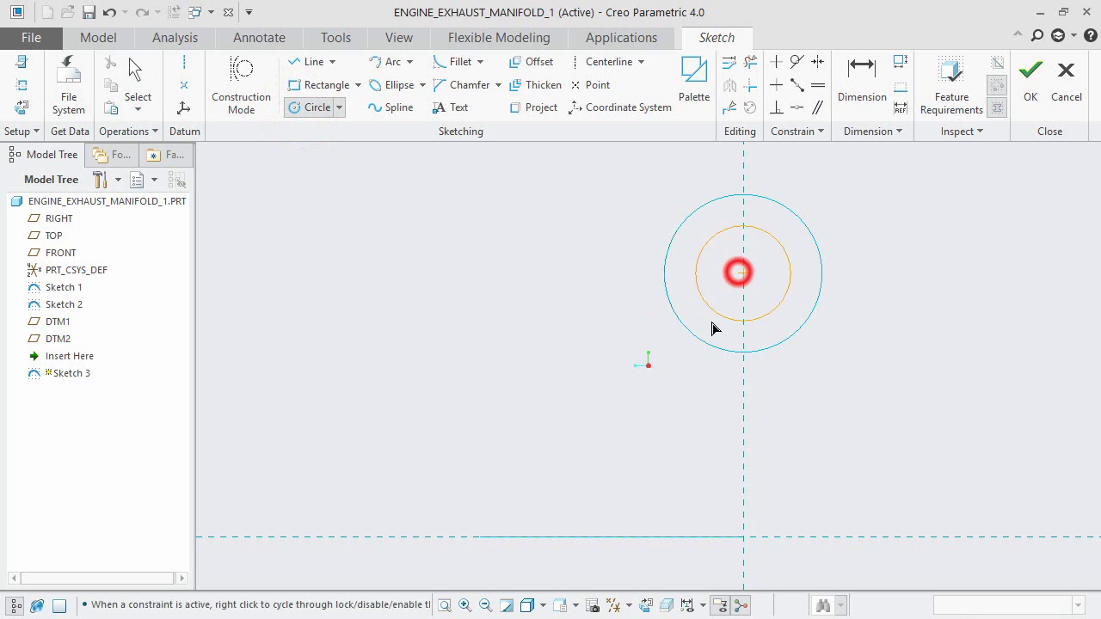
left_click(691, 375)
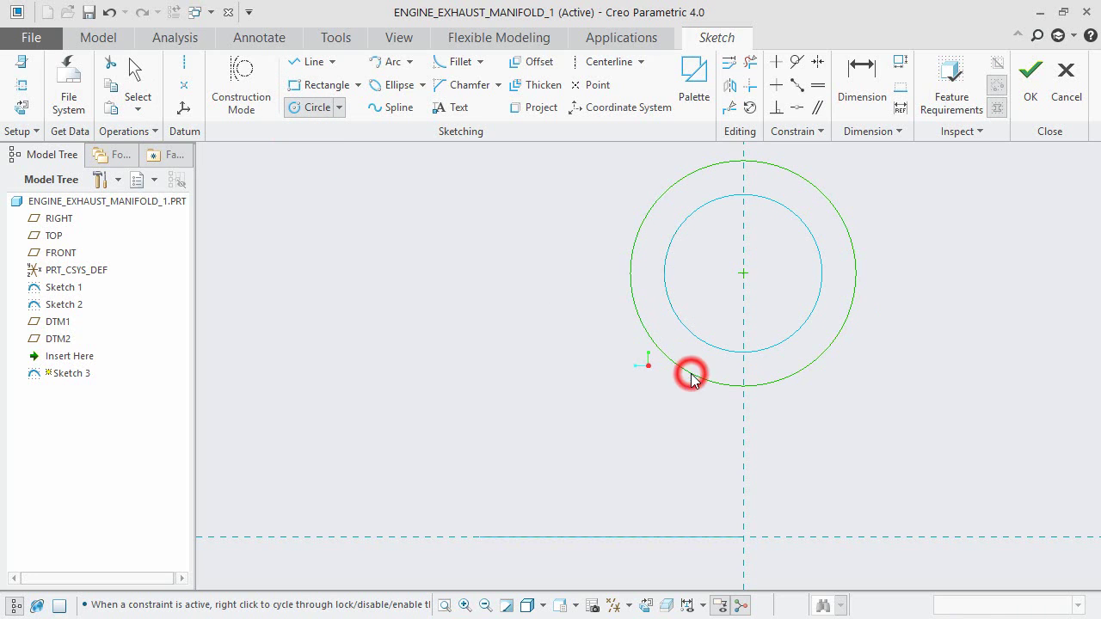
middle_click(659, 419)
double_click(609, 165)
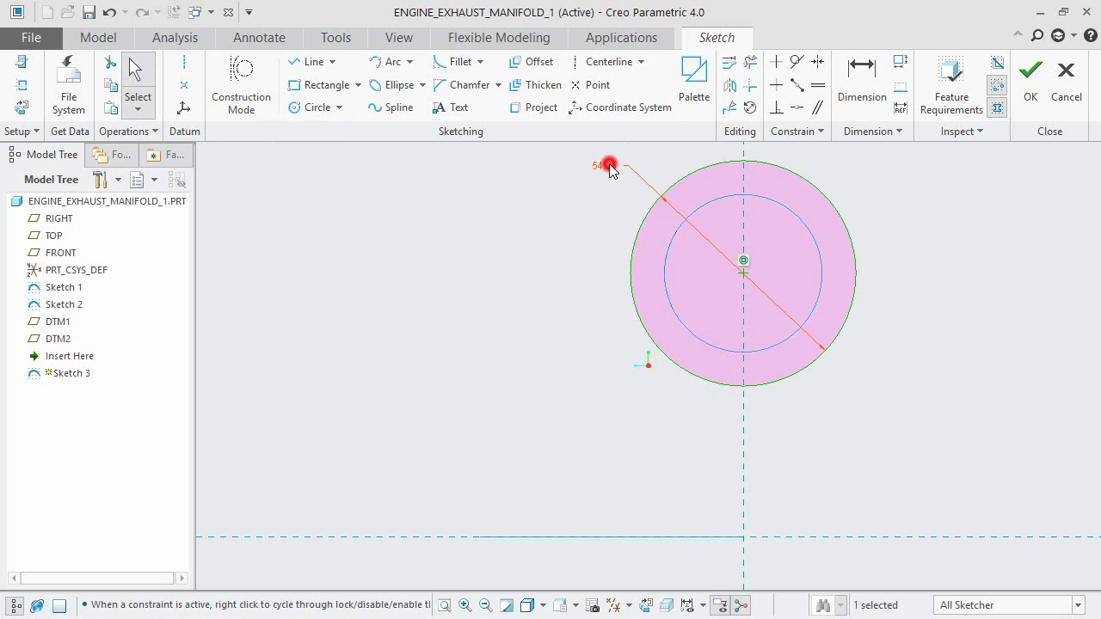
type("50")
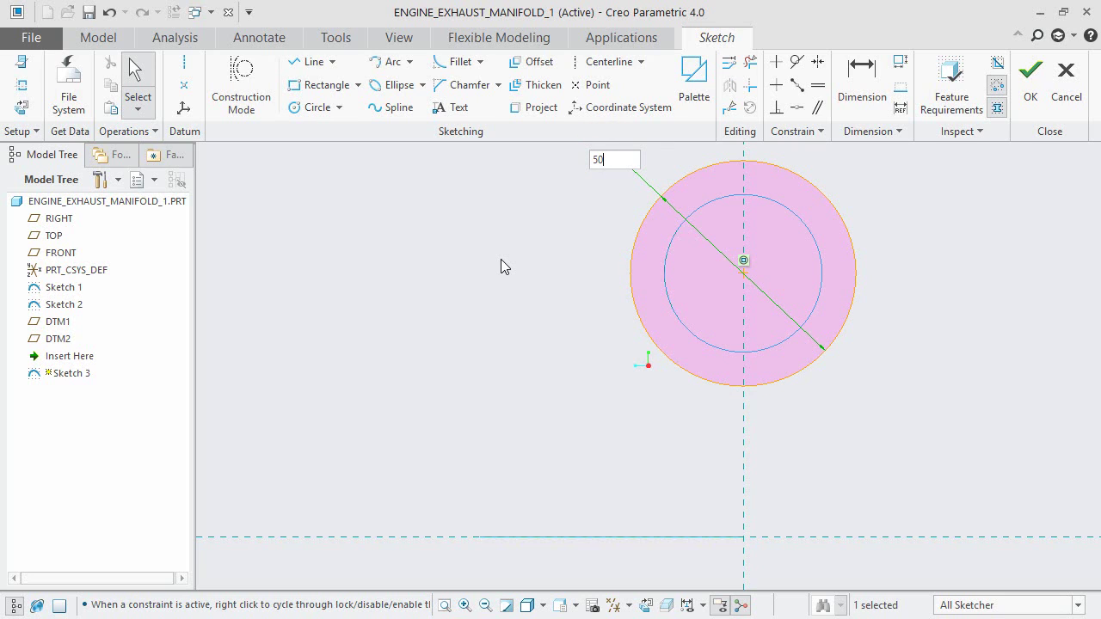
type(".8")
key("Return")
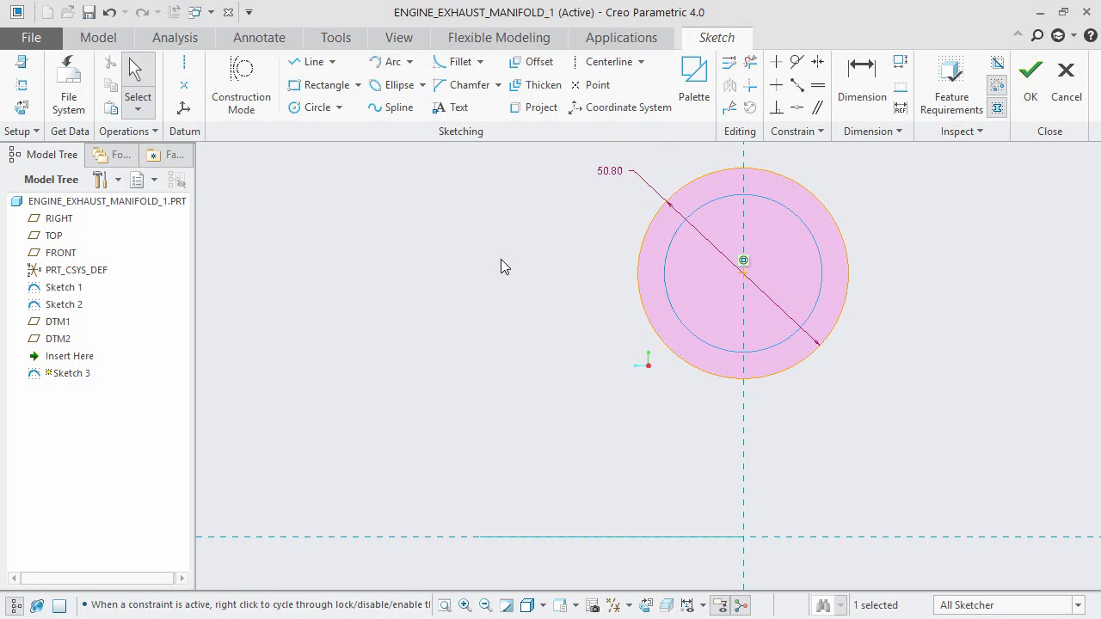
left_click(500, 258)
Show the datum axes and add the four vertical axes of Sketch 2 as sketch references
left_click(619, 606)
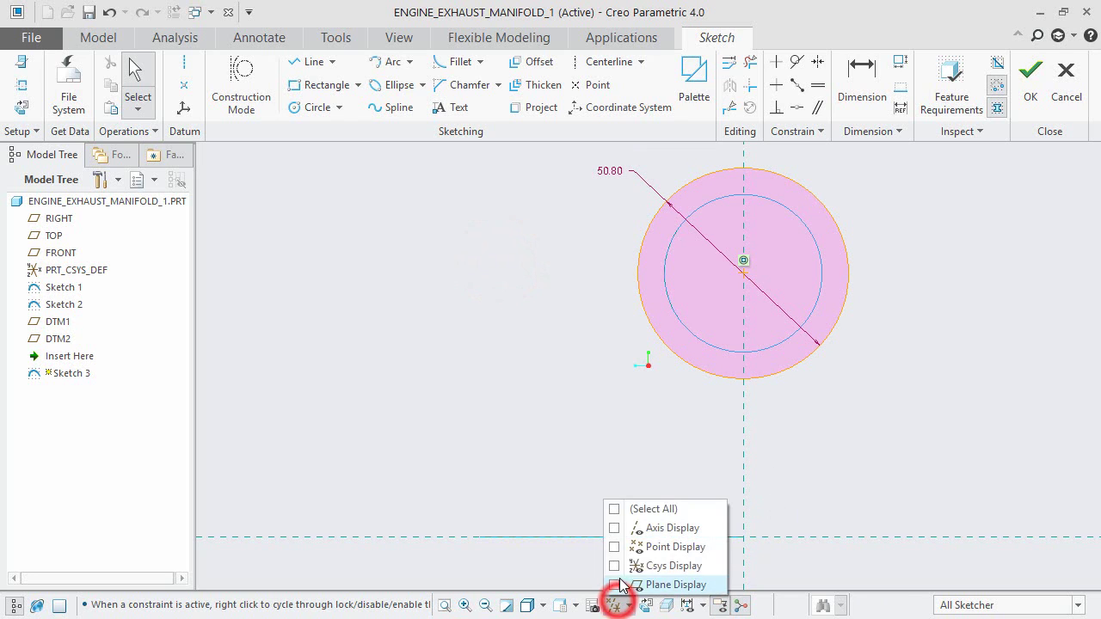
left_click(613, 528)
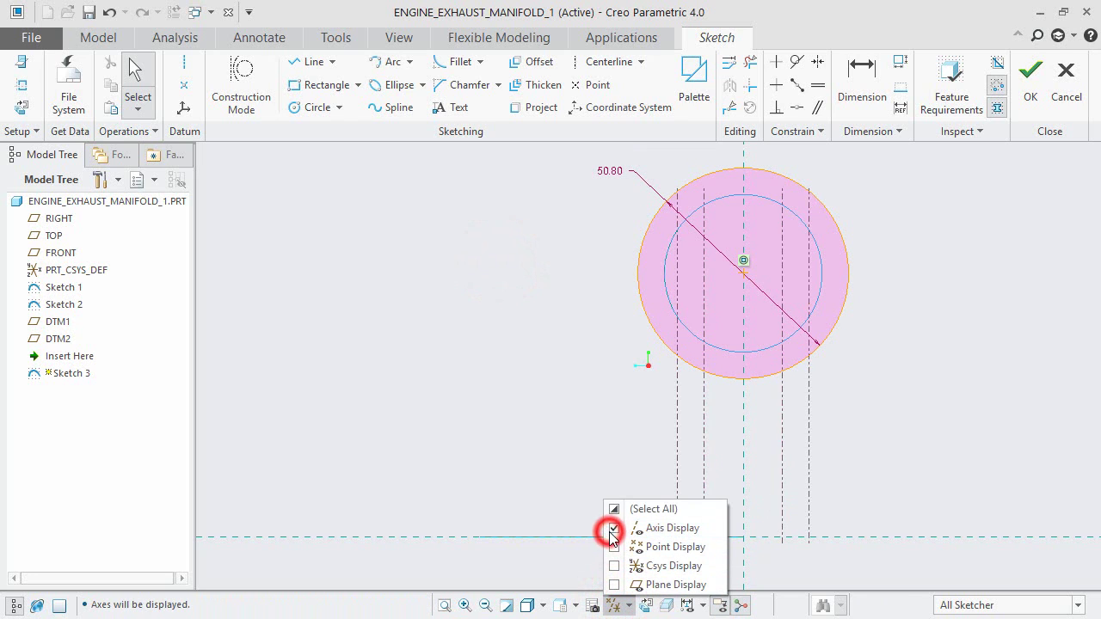
left_click(524, 392)
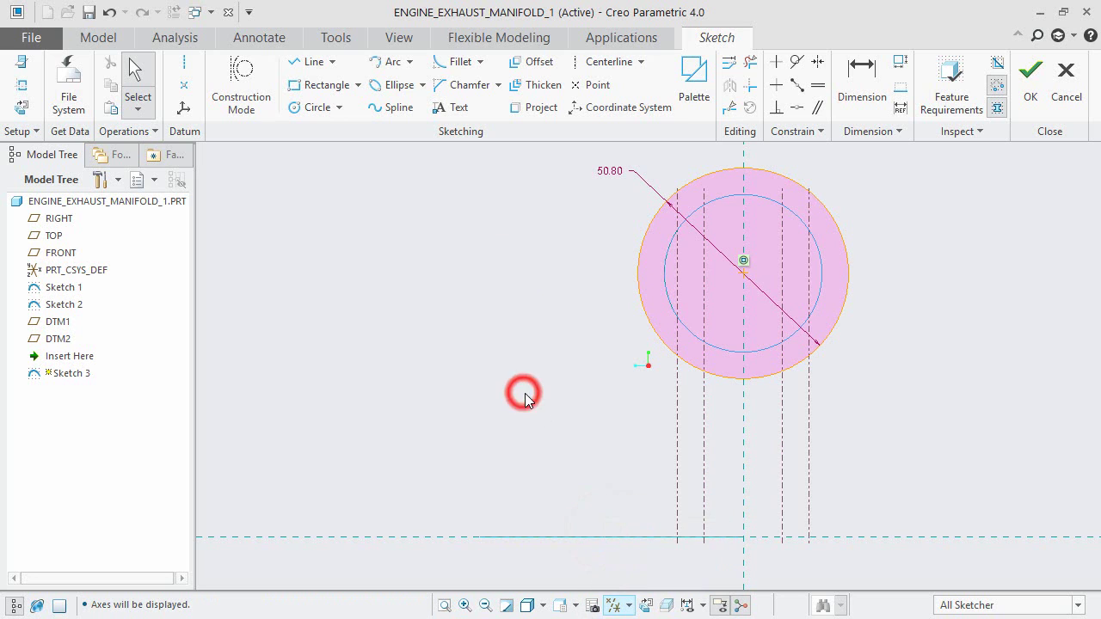
left_click(26, 85)
left_click_drag(901, 179, 224, 194)
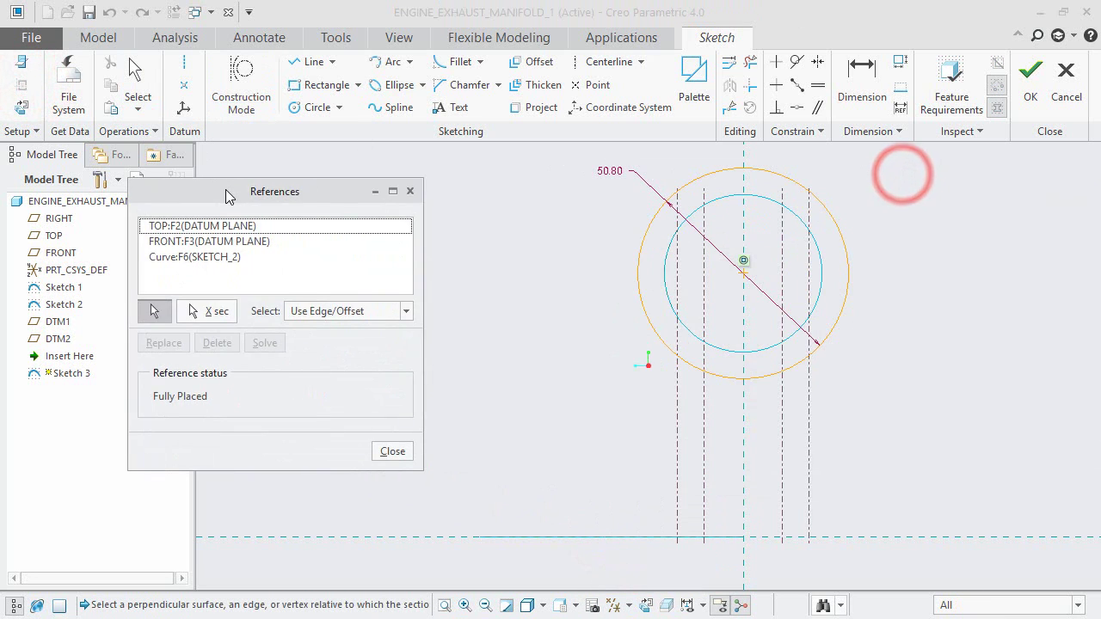
left_click(810, 443)
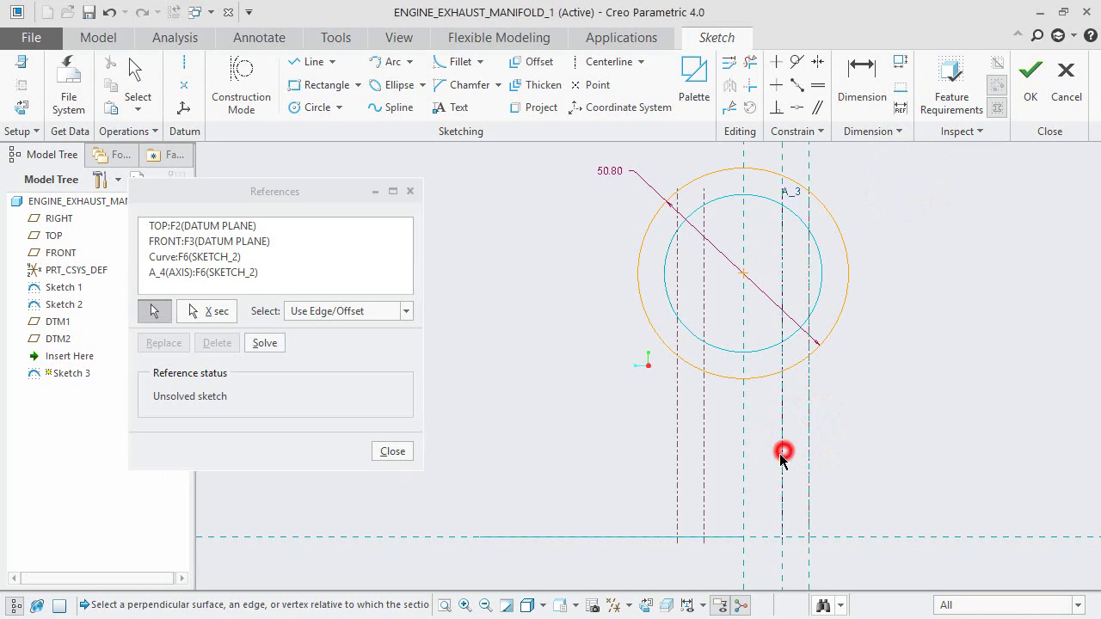
left_click(782, 452)
left_click(702, 475)
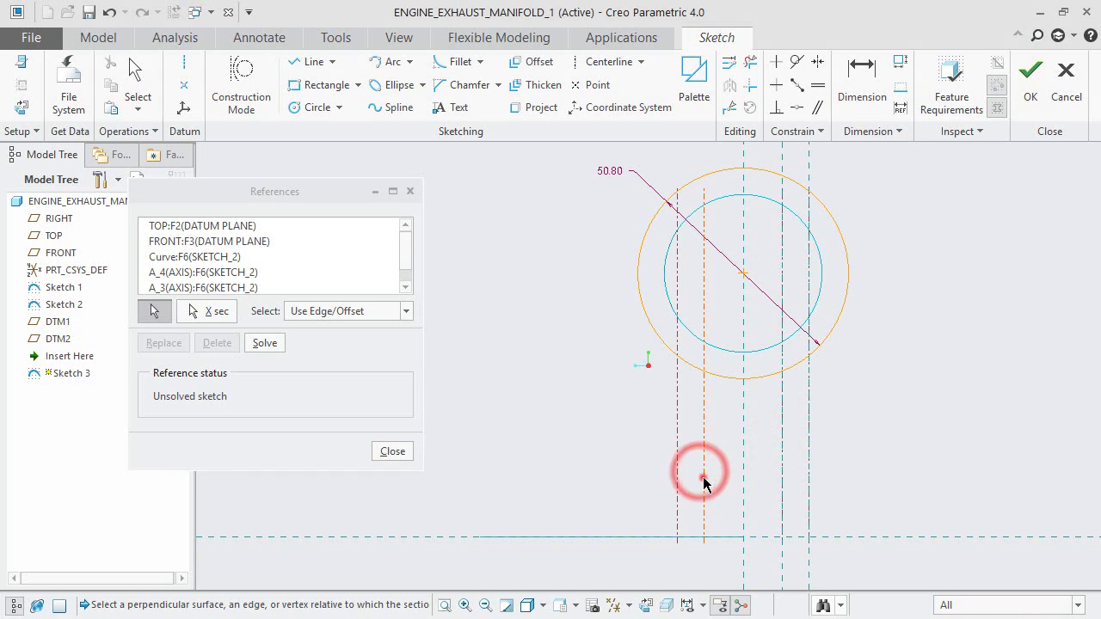
left_click(677, 489)
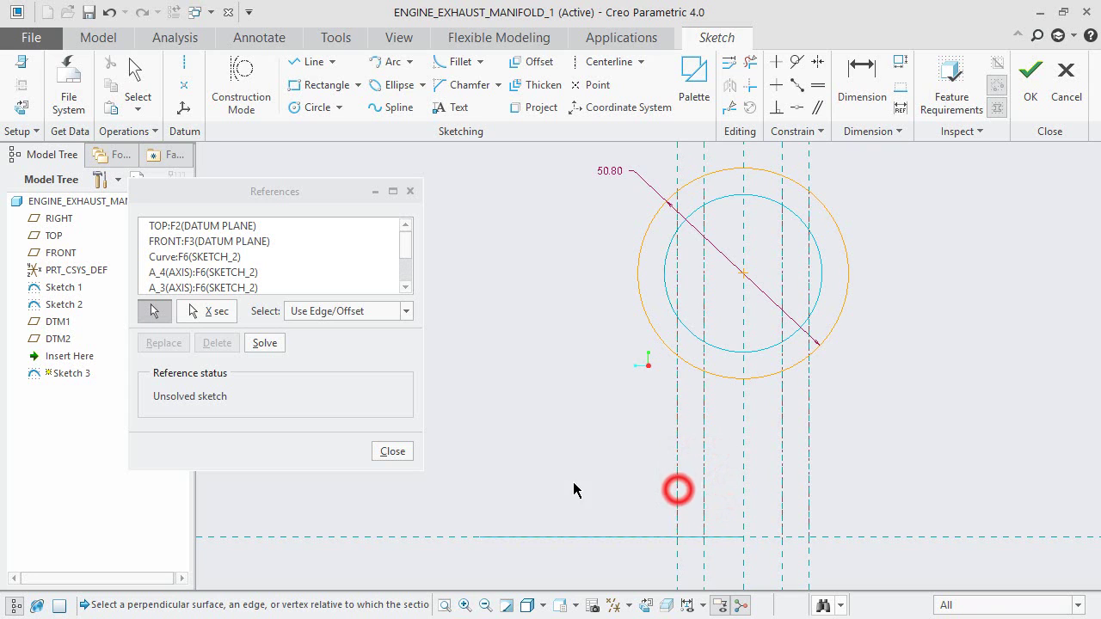
left_click(392, 451)
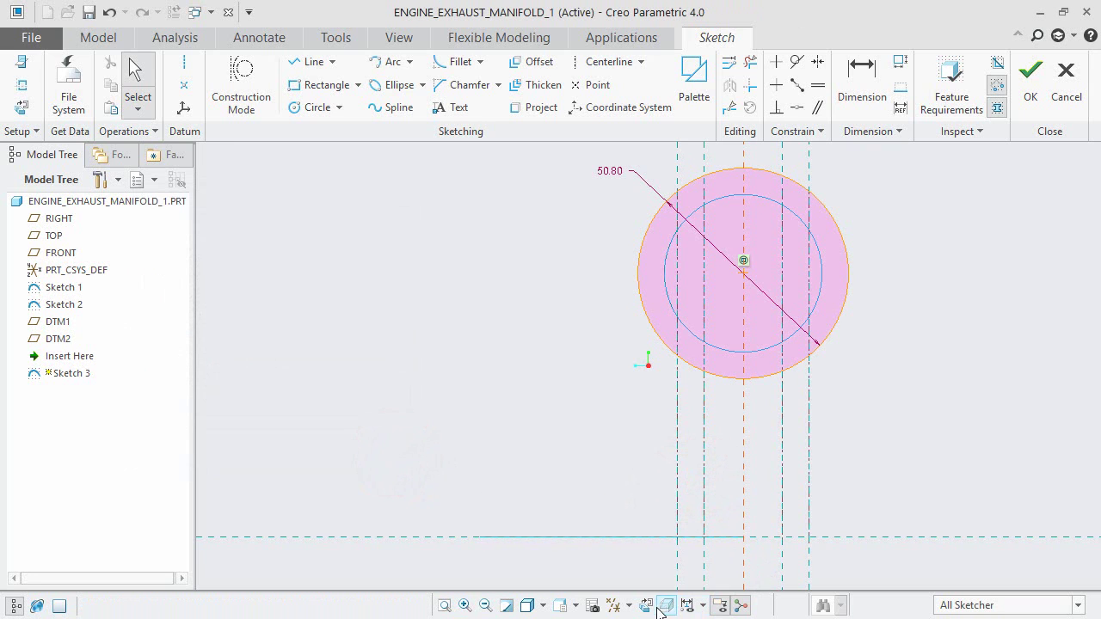
Turn off the display of the datum axes
left_click(628, 609)
left_click(615, 528)
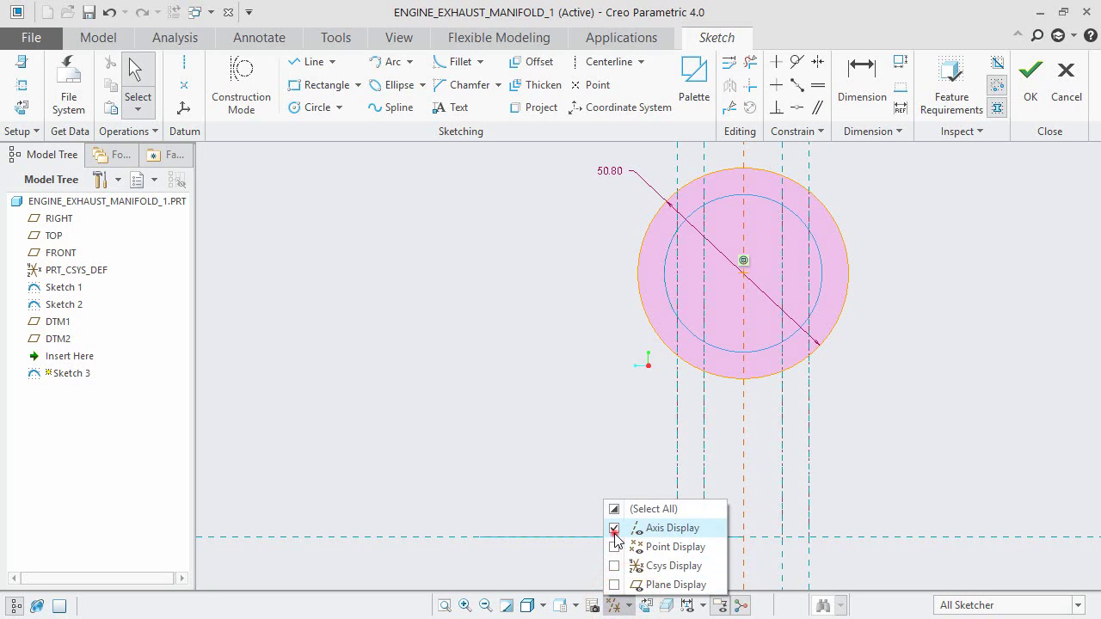
left_click(846, 169)
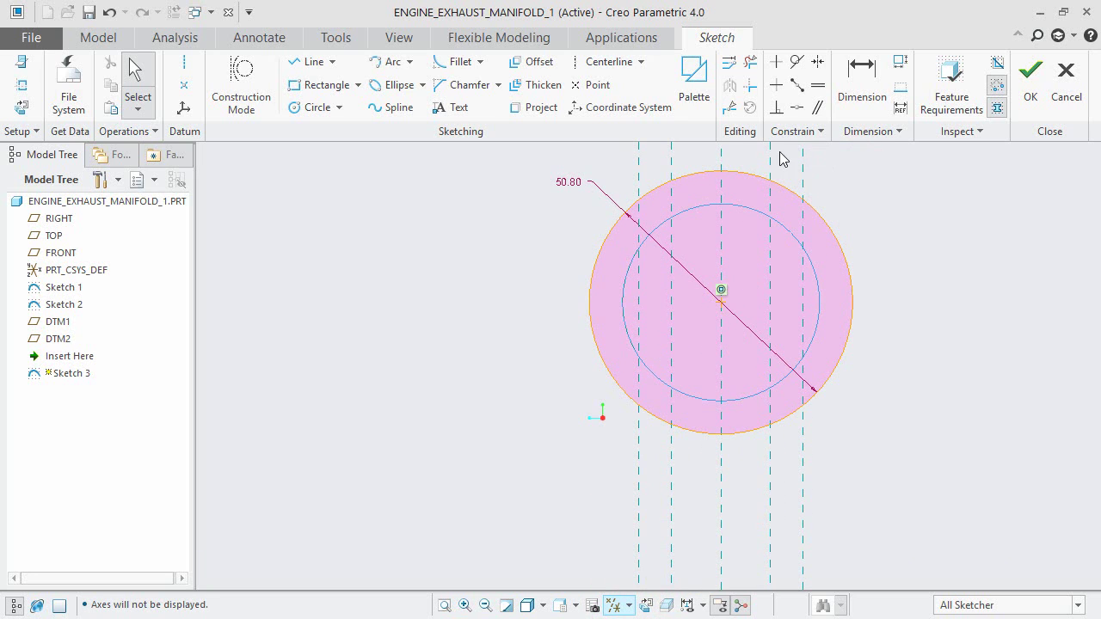
Divide the 50.8 circle at its four upper intersections with the outer vertical reference lines
left_click(736, 112)
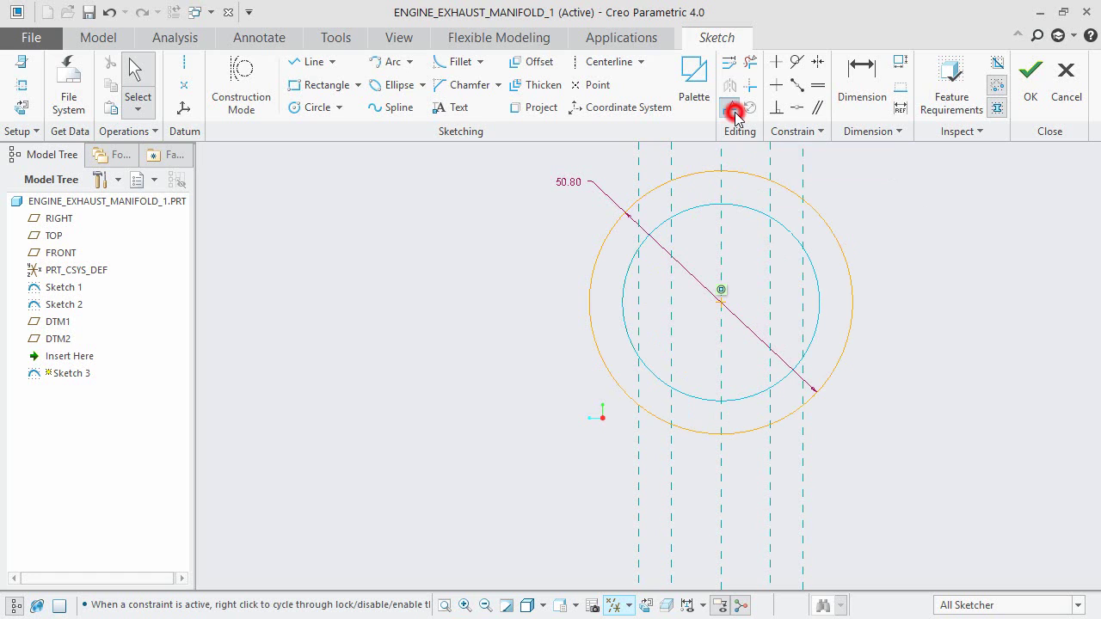
left_click(804, 200)
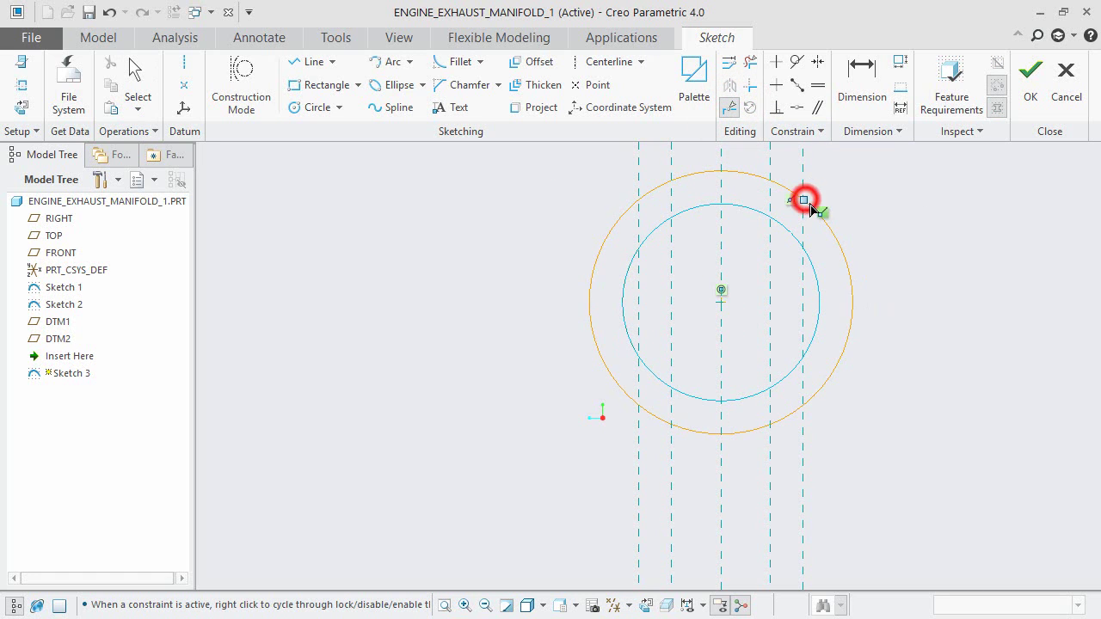
left_click(769, 177)
left_click(671, 181)
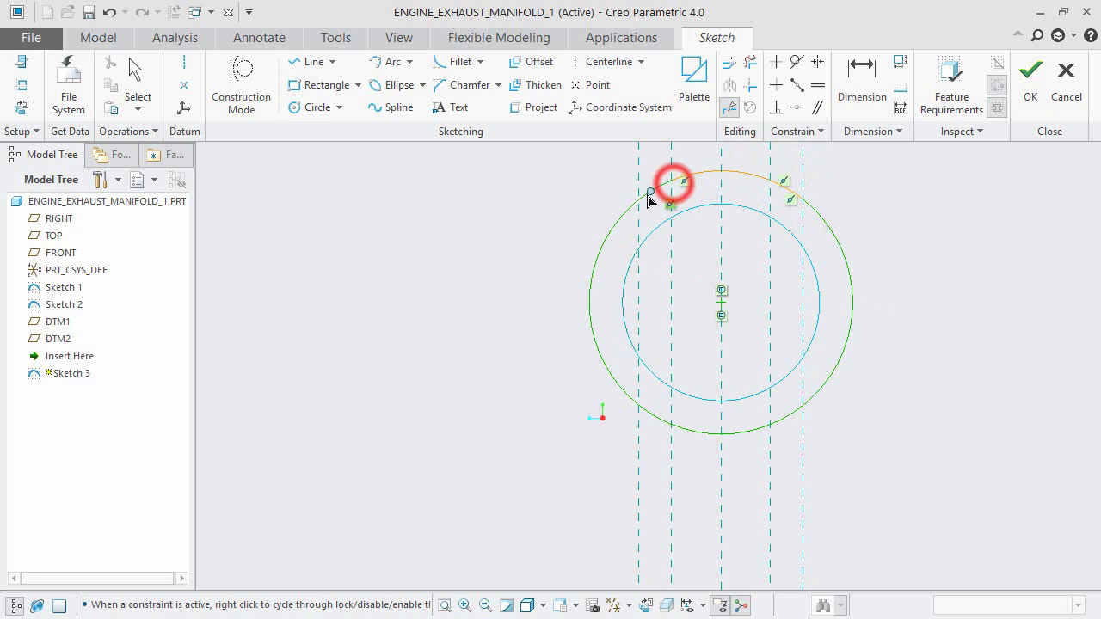
left_click(639, 200)
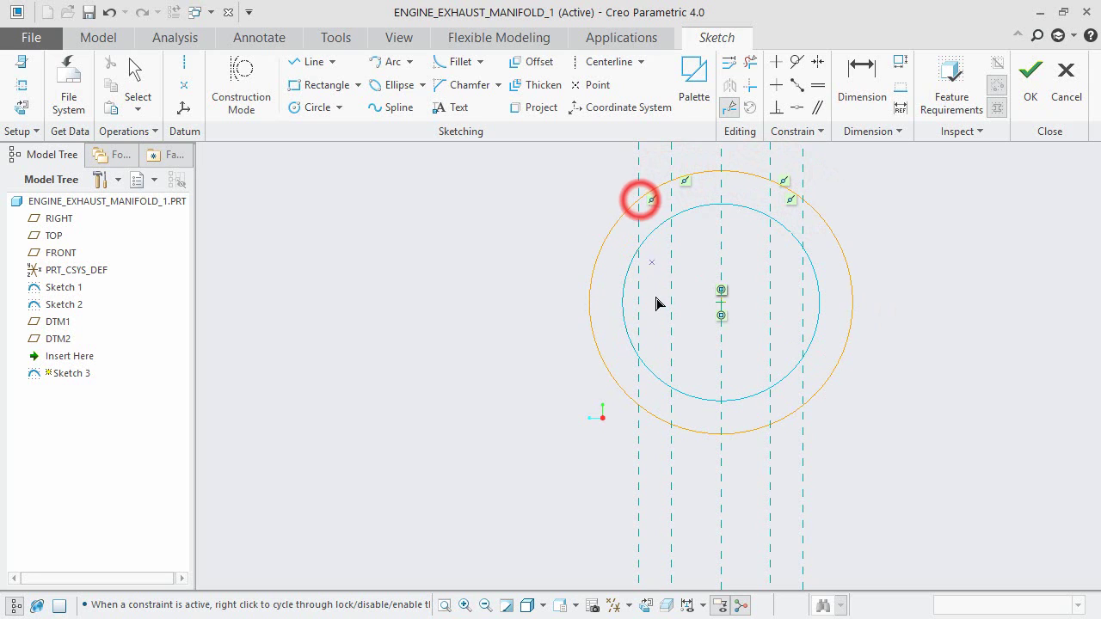
Divide the 50.8 circle at its four lower intersections with the outer vertical reference lines
left_click(639, 406)
left_click(672, 425)
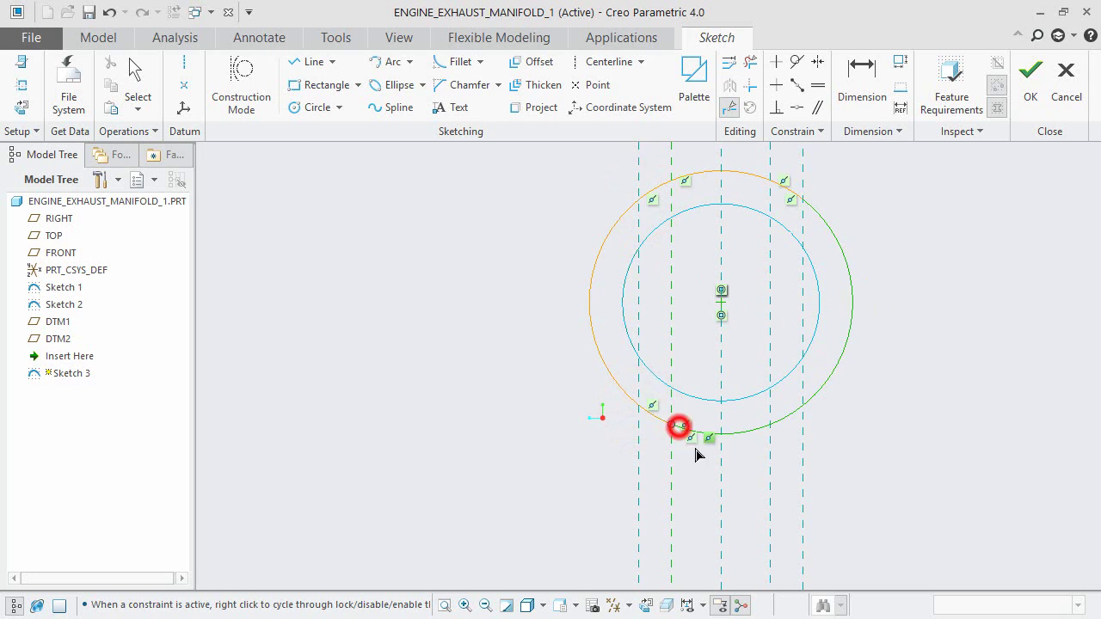
left_click(770, 425)
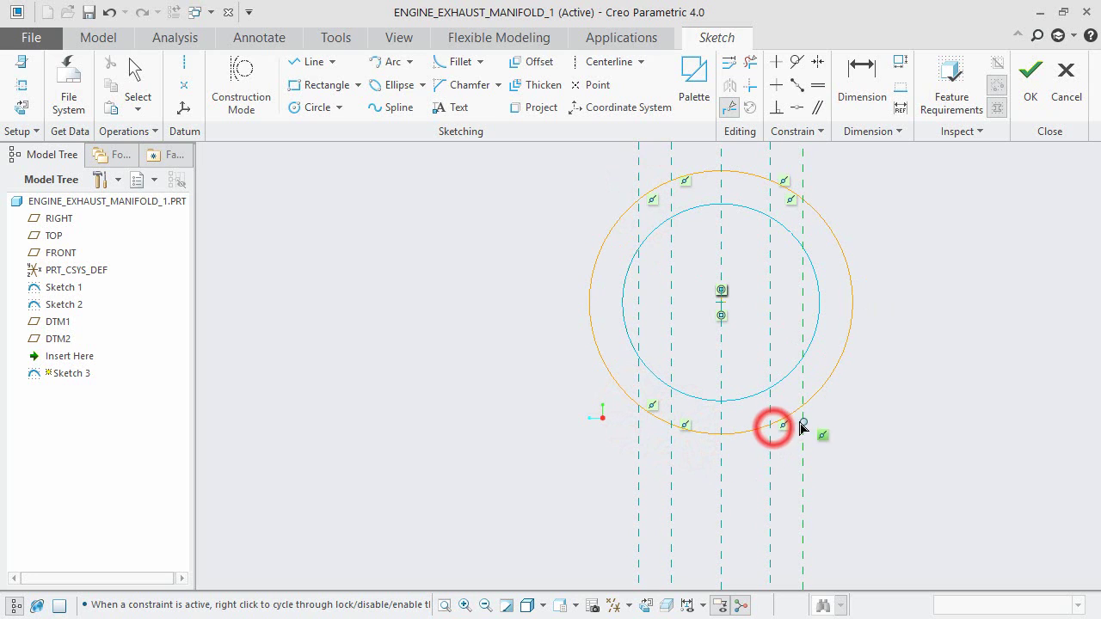
left_click(803, 413)
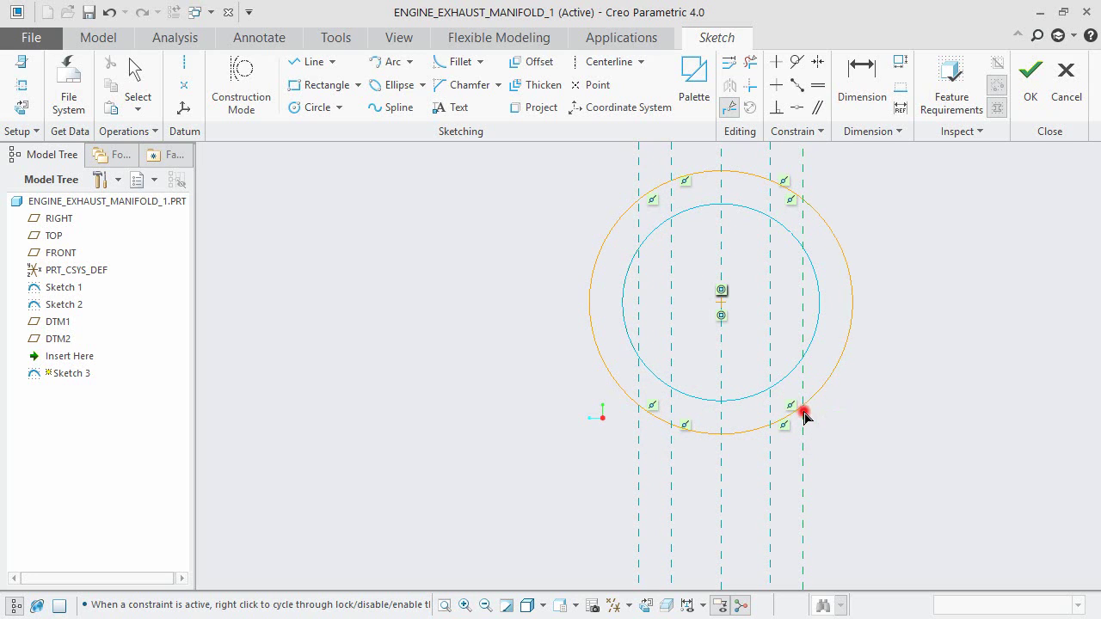
middle_click(913, 358)
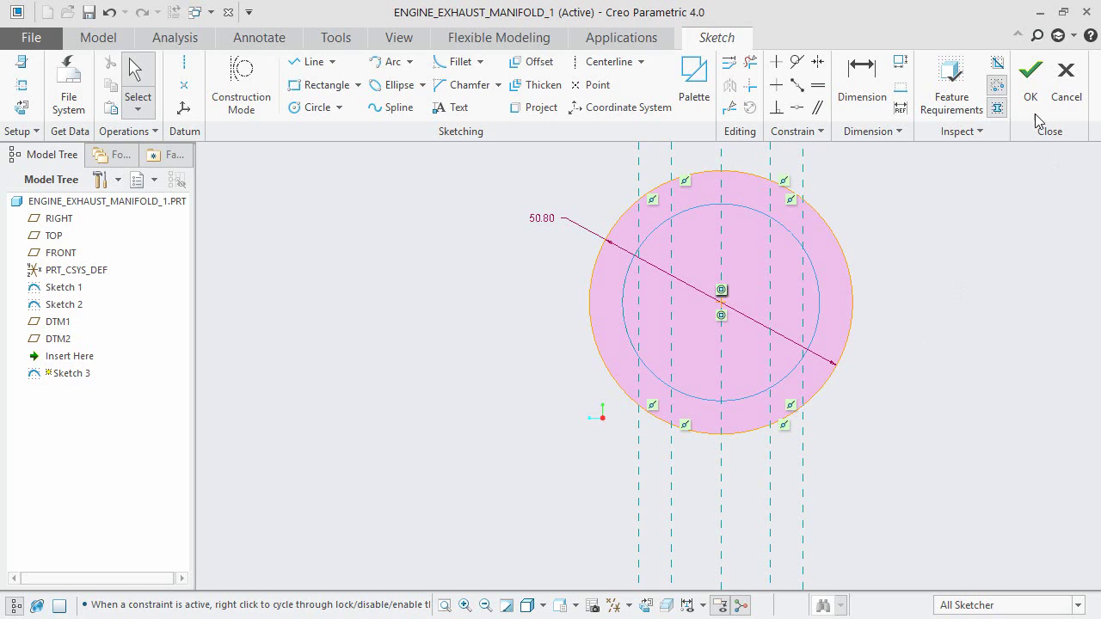
Check each arc segment around the 50.8 circle to verify where the circle is divided
left_click(838, 251)
left_click(776, 181)
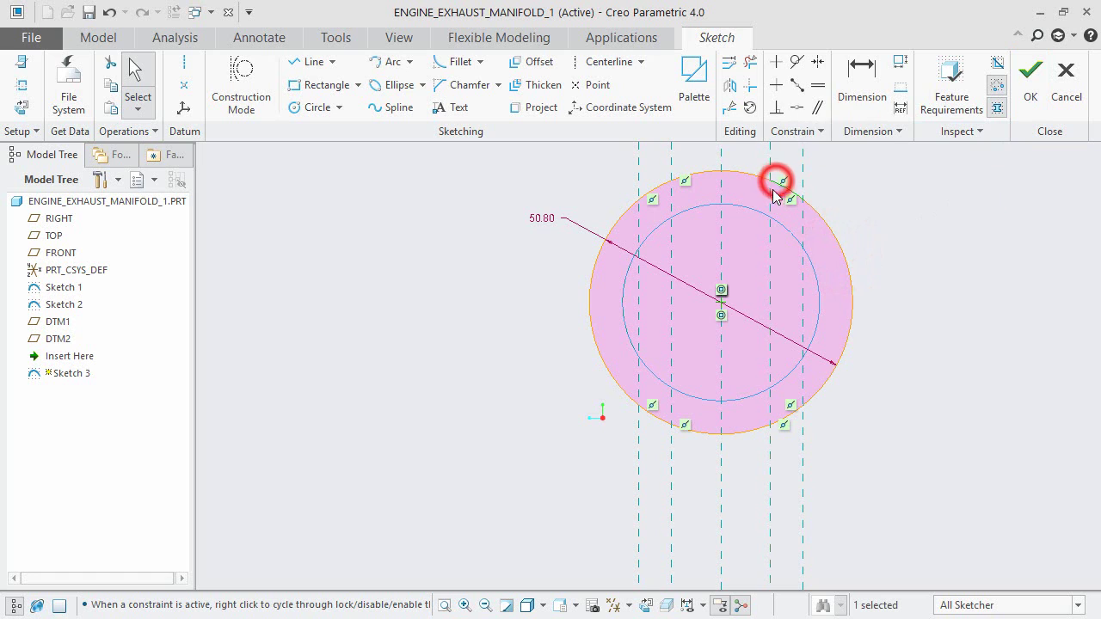
left_click(739, 172)
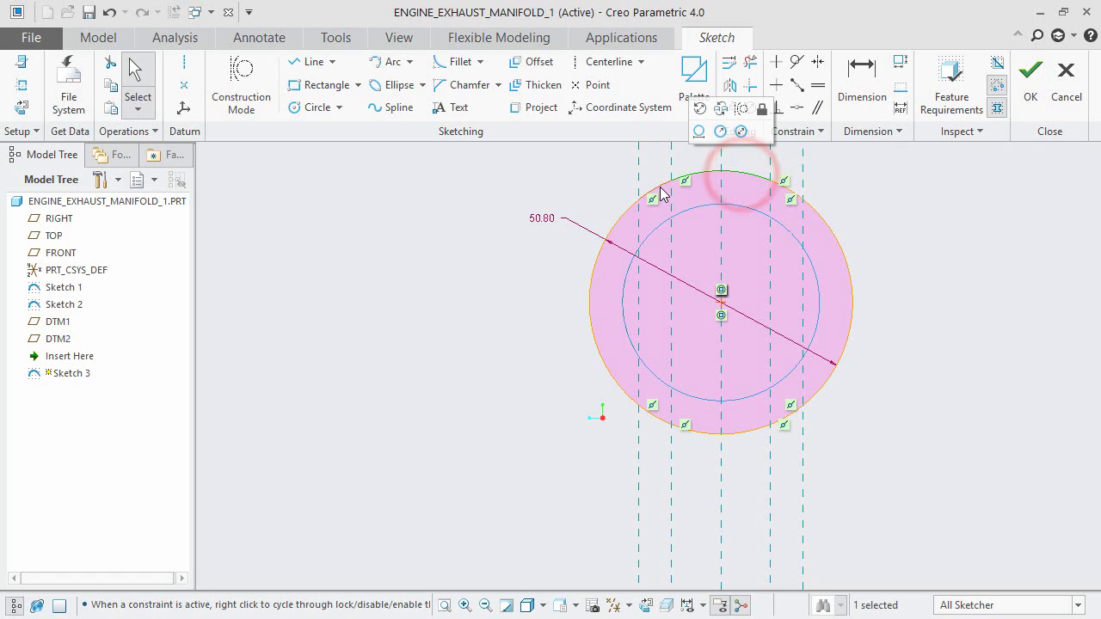
left_click(658, 187)
left_click(610, 229)
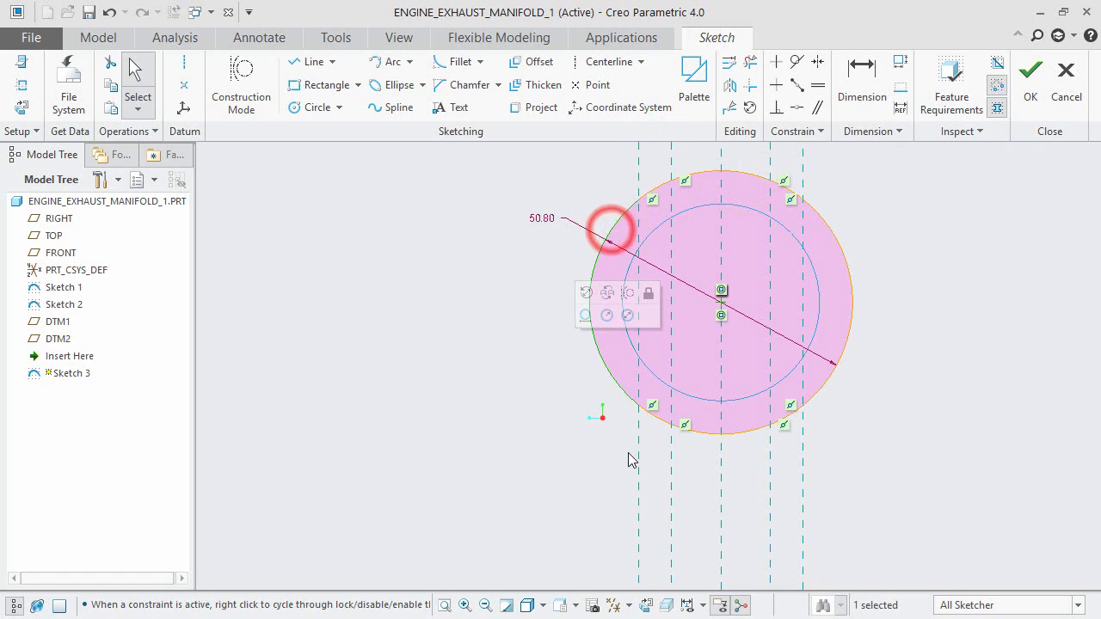
left_click(658, 421)
left_click(705, 434)
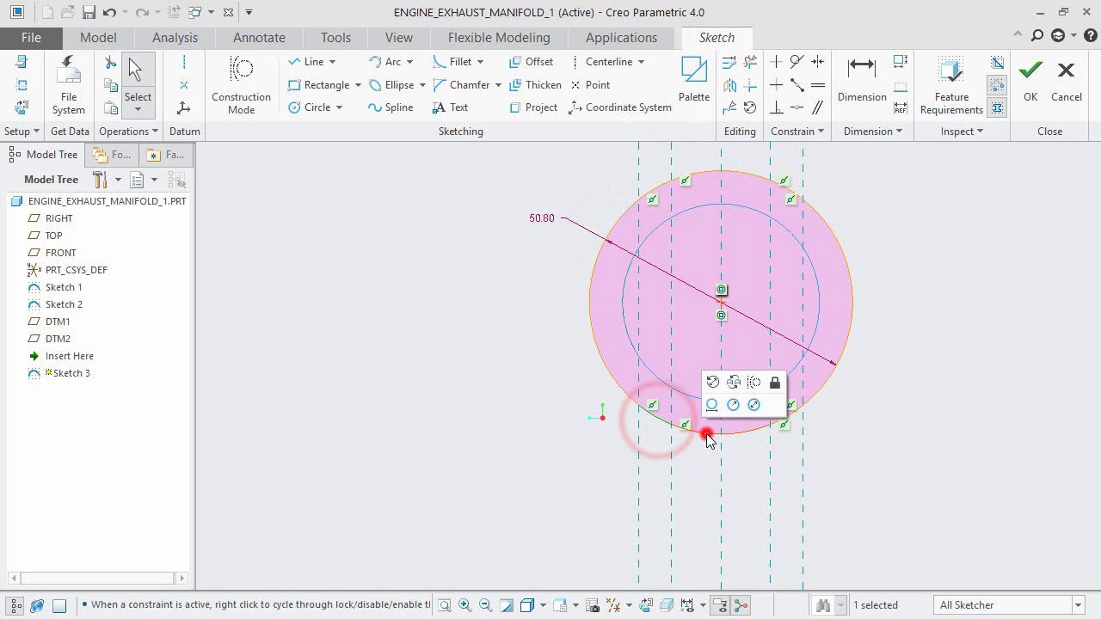
left_click(792, 420)
left_click(824, 389)
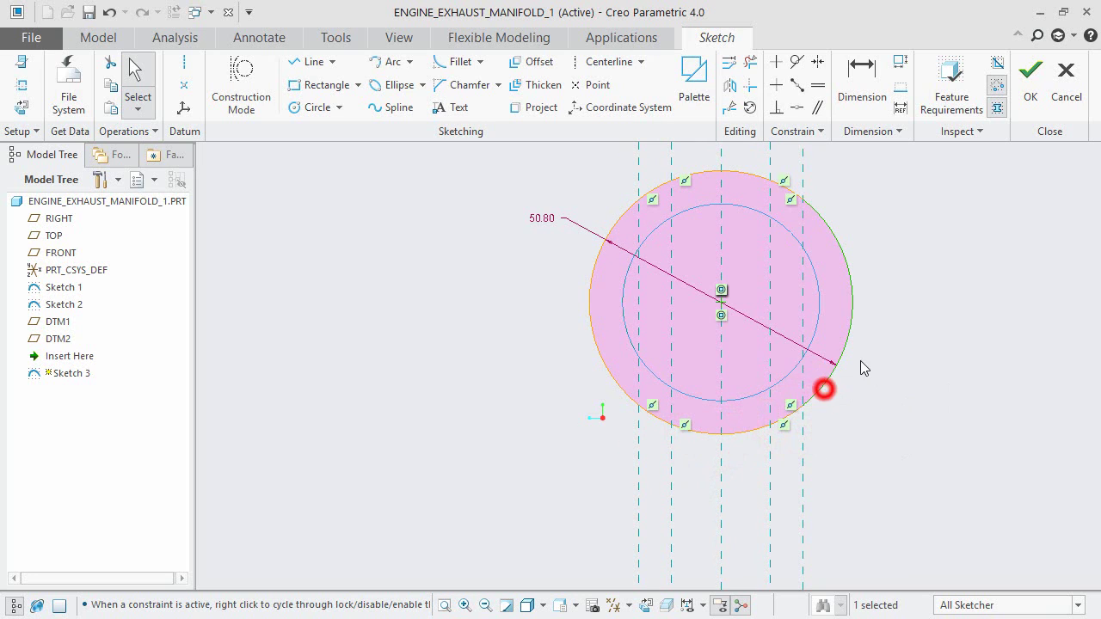
Finish the divided 50.8 circle sketch and return to the default model orientation
left_click(1026, 95)
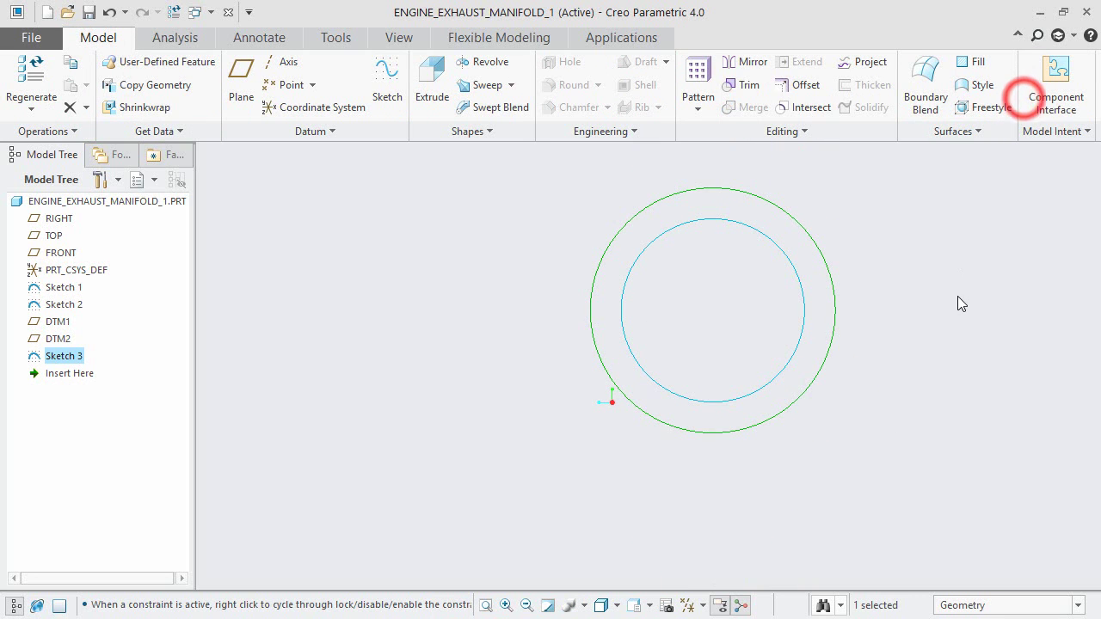
left_click(957, 299)
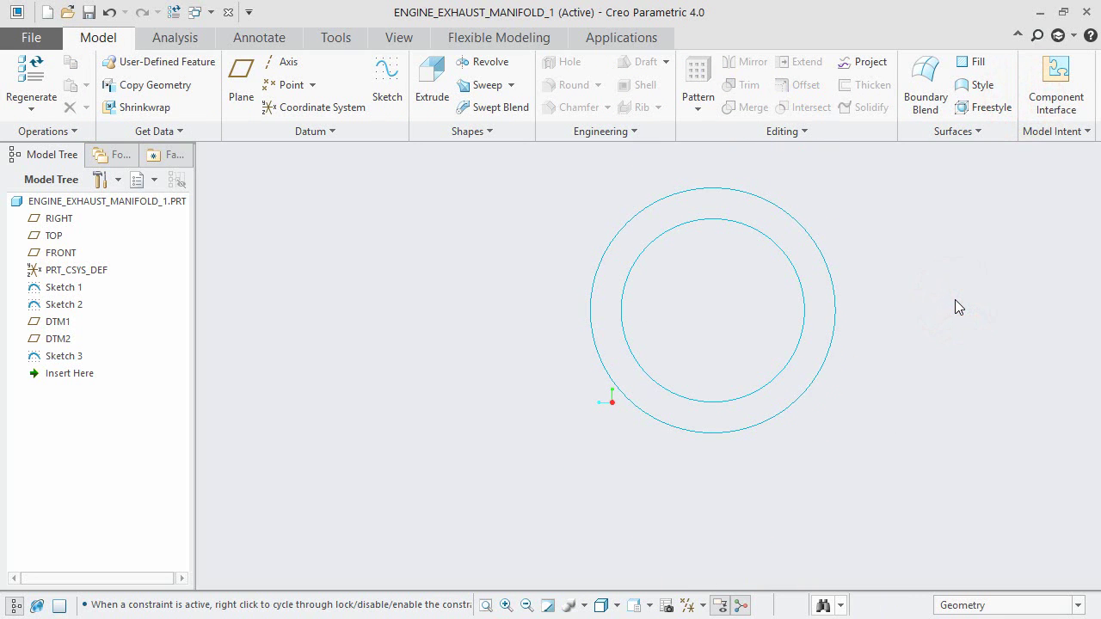
key("ctrl+d")
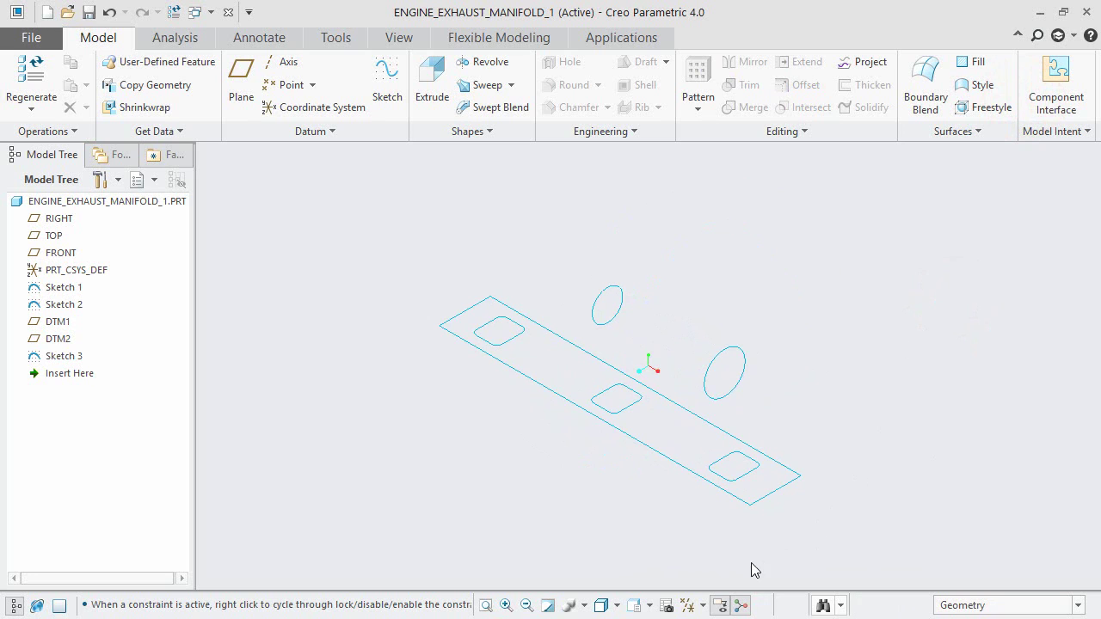
Show the datum planes and start a new sketch on the RIGHT plane, oriented parallel to the screen
left_click(693, 607)
left_click(689, 585)
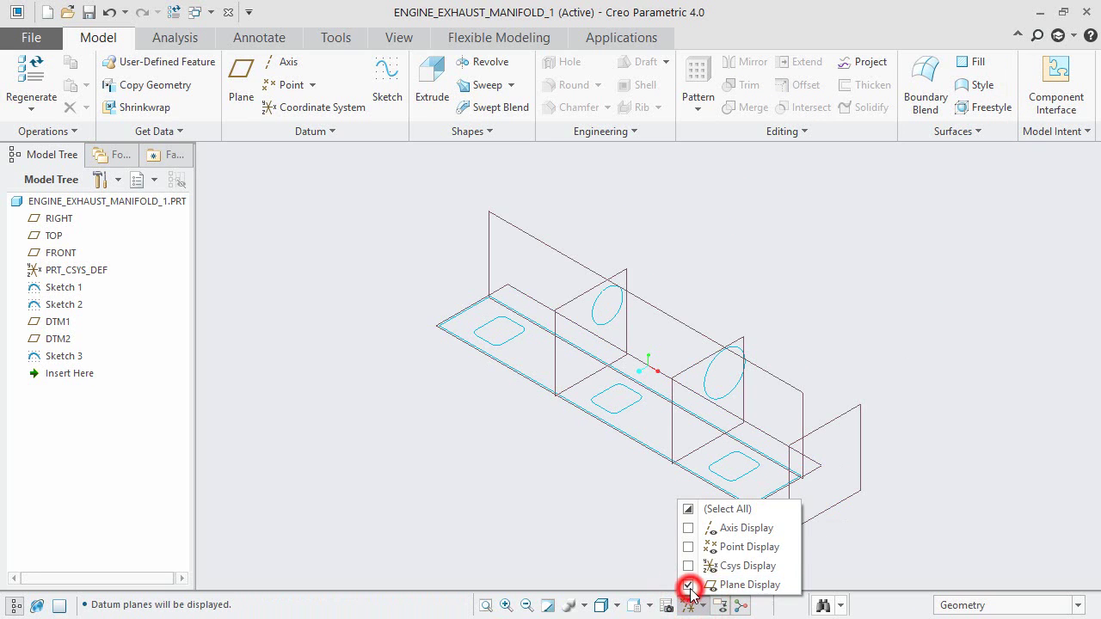
left_click(486, 501)
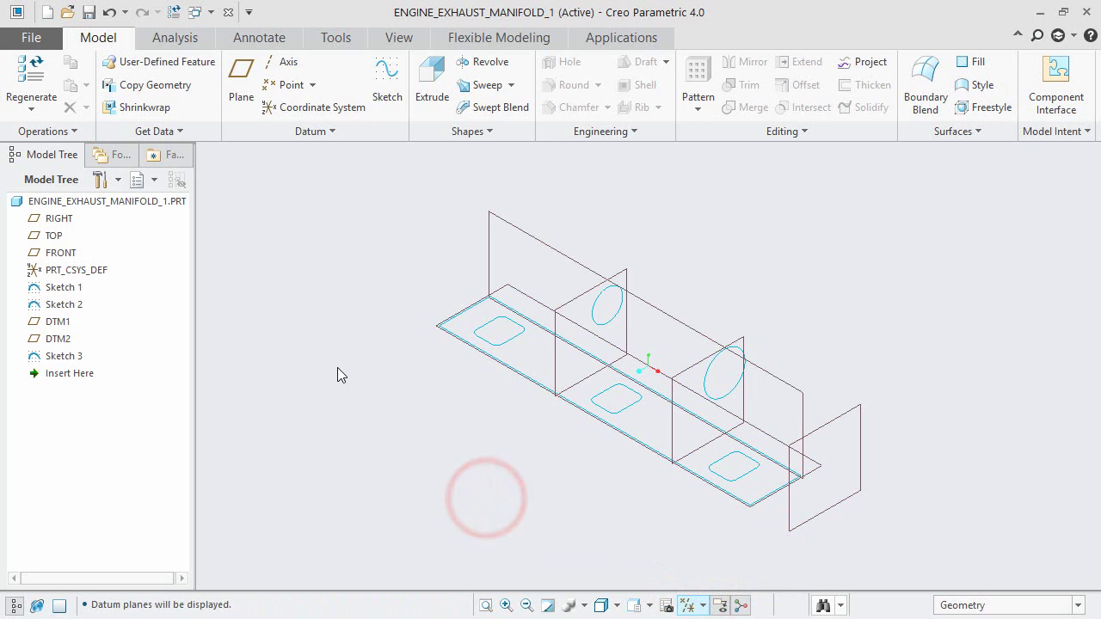
left_click(386, 94)
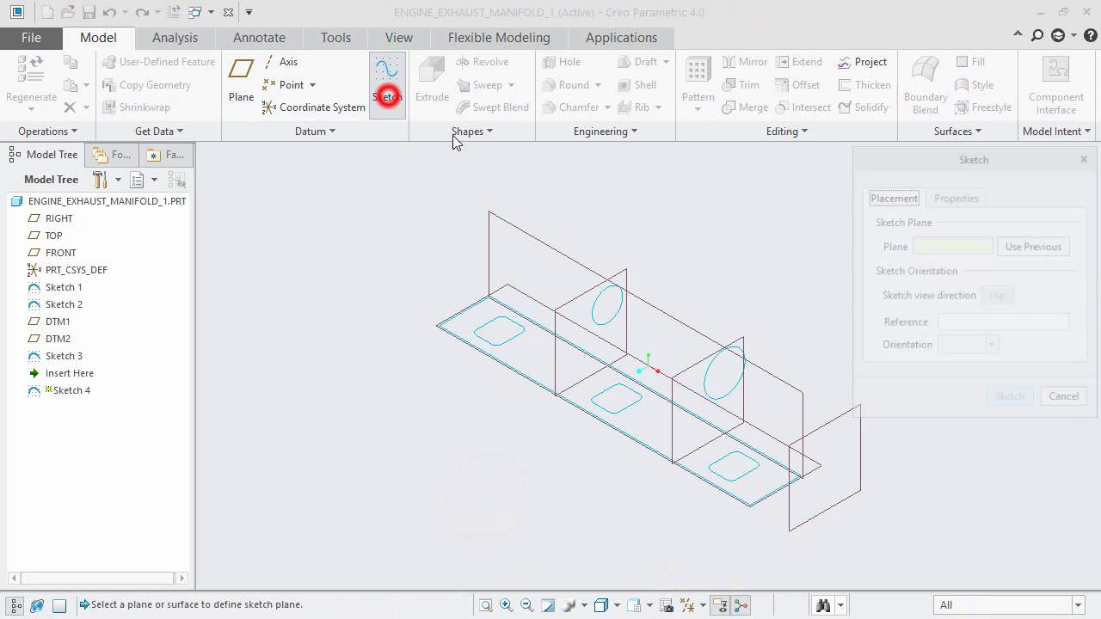
left_click(836, 419)
left_click(1001, 401)
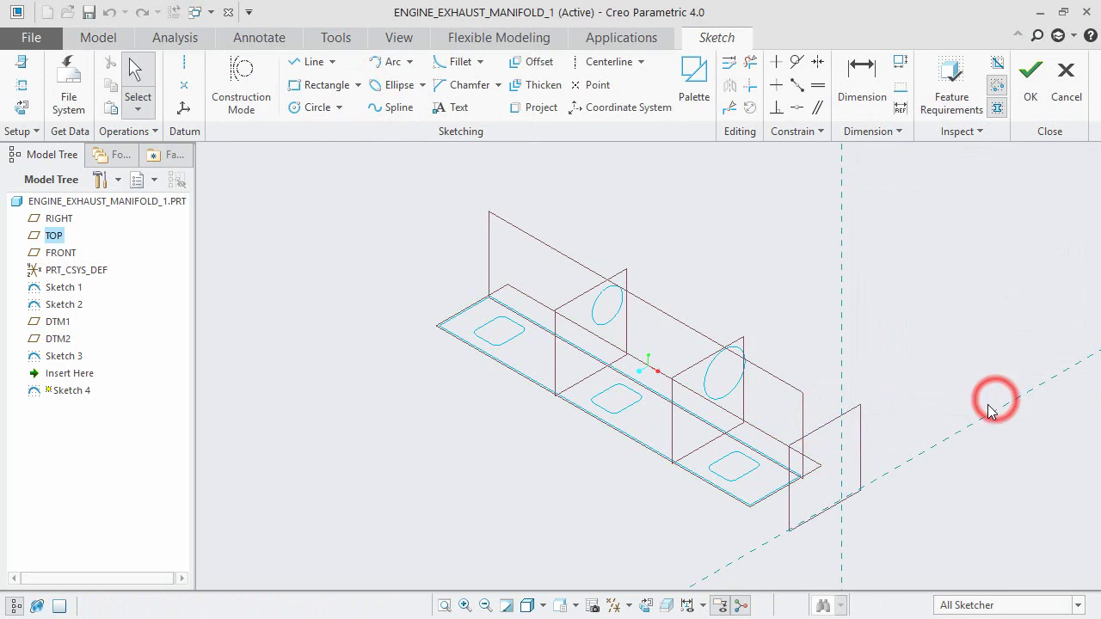
left_click(647, 607)
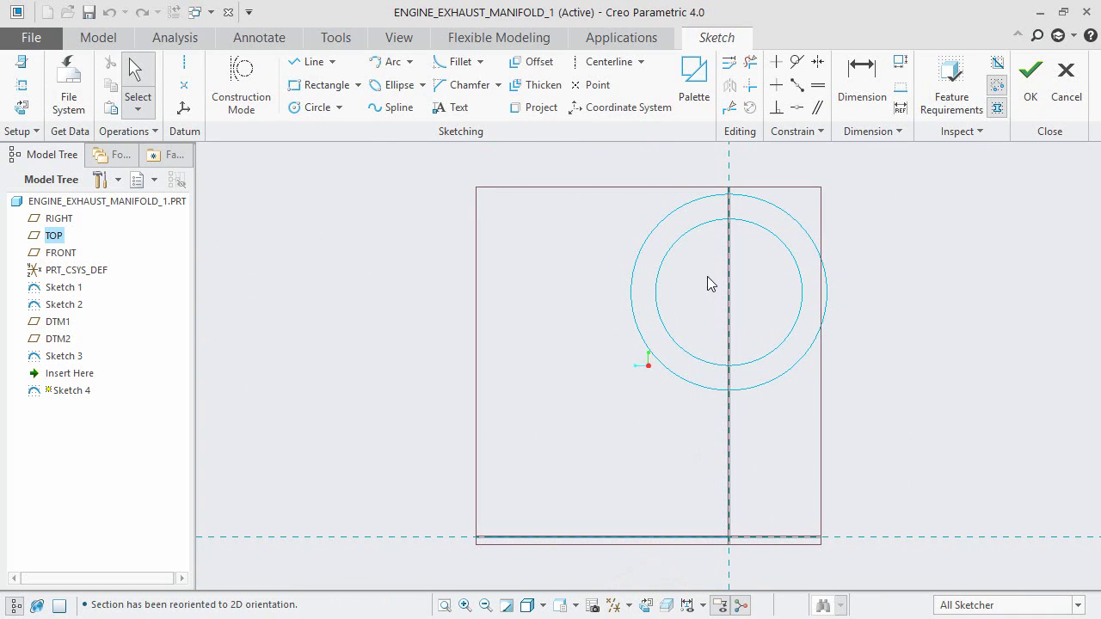
Turn off the datum plane display and add the outer circular curve of Sketch 3 as a sketch reference
left_click(626, 606)
left_click(614, 585)
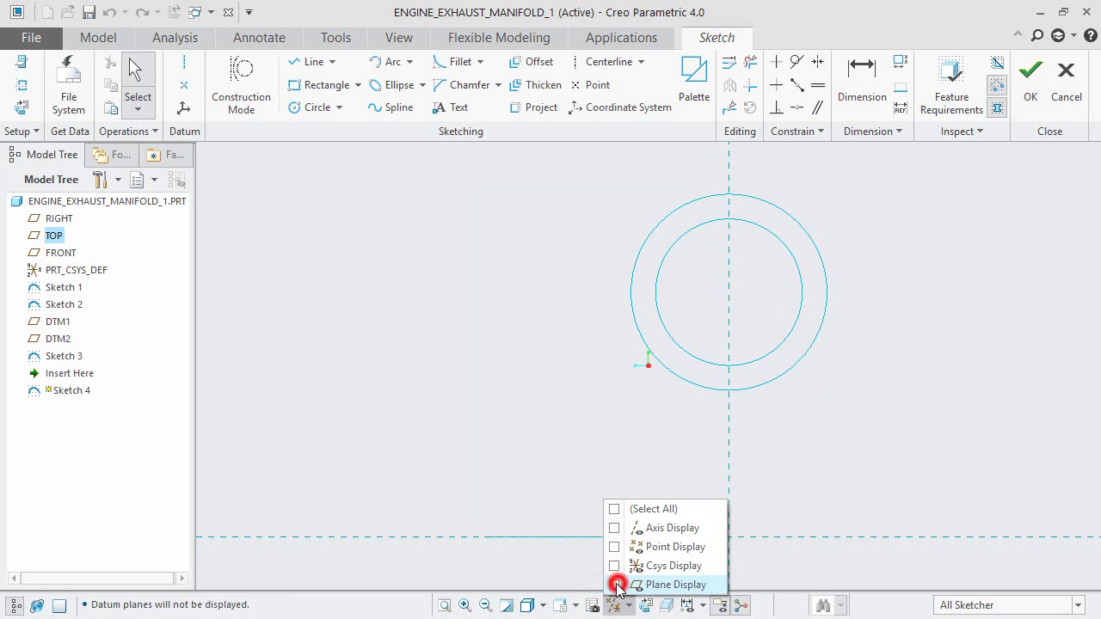
left_click(531, 408)
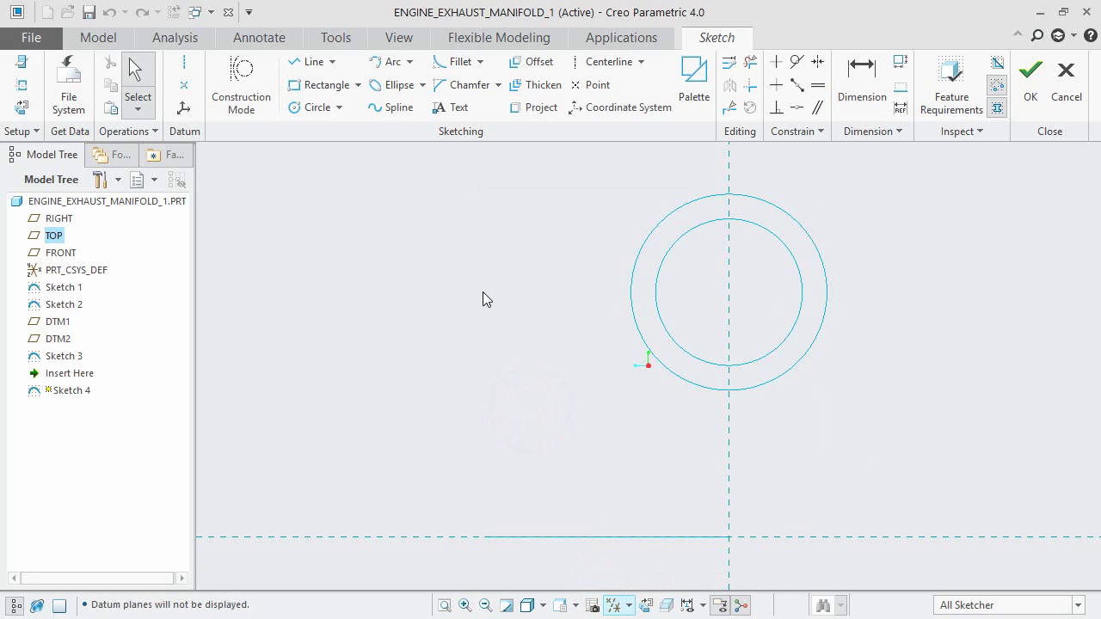
left_click(24, 83)
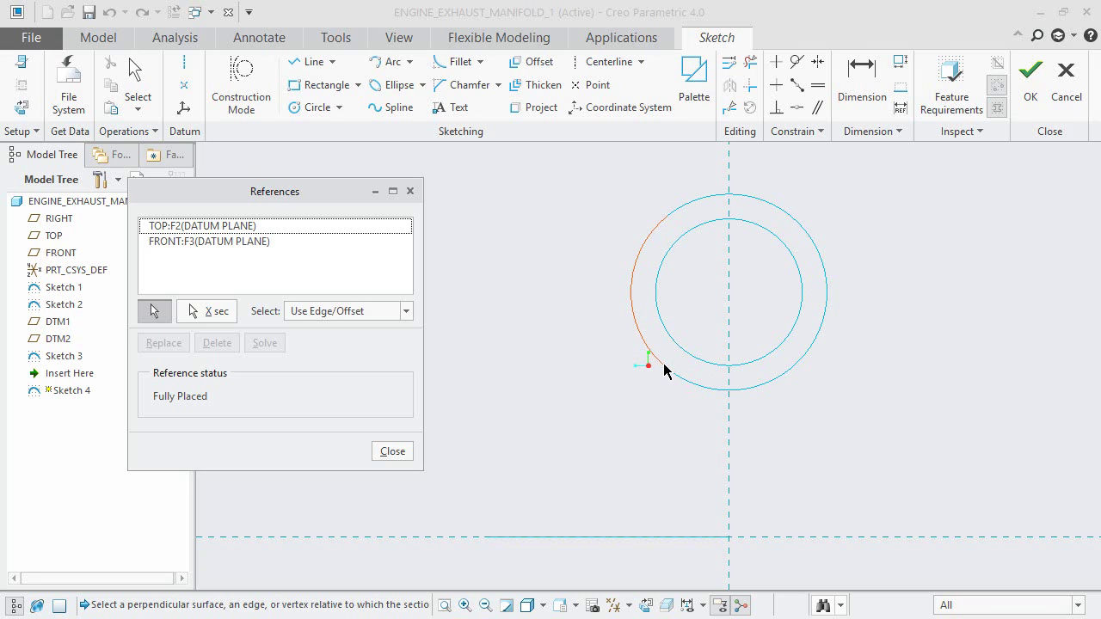
left_click(660, 365)
left_click(392, 452)
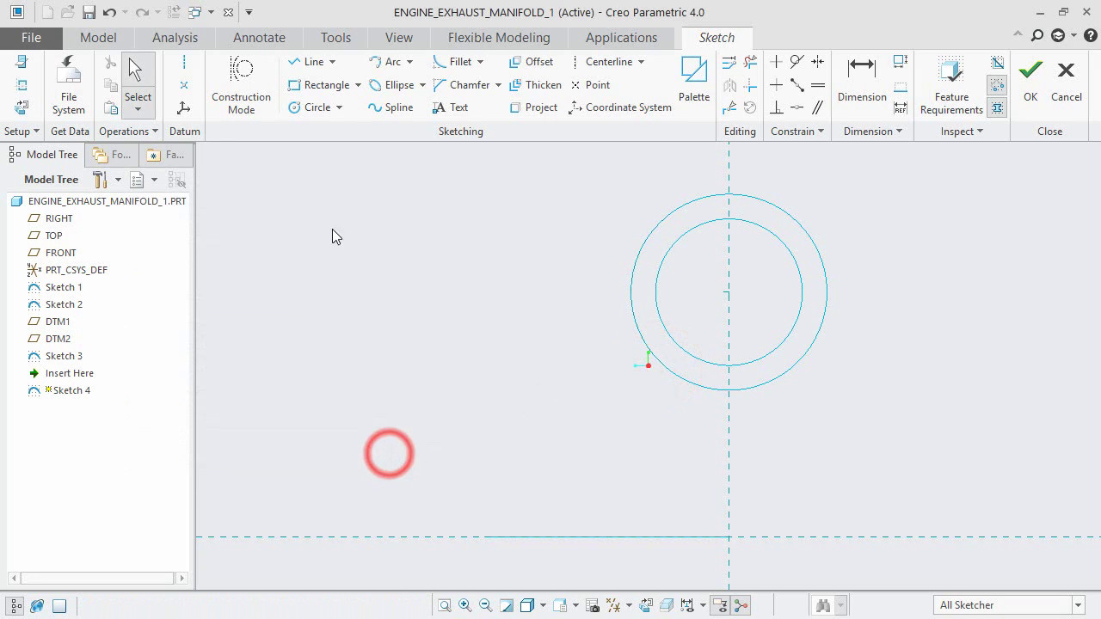
Sketch a circle concentric with the Sketch 3 circle and set its diameter to 57.15
left_click(296, 109)
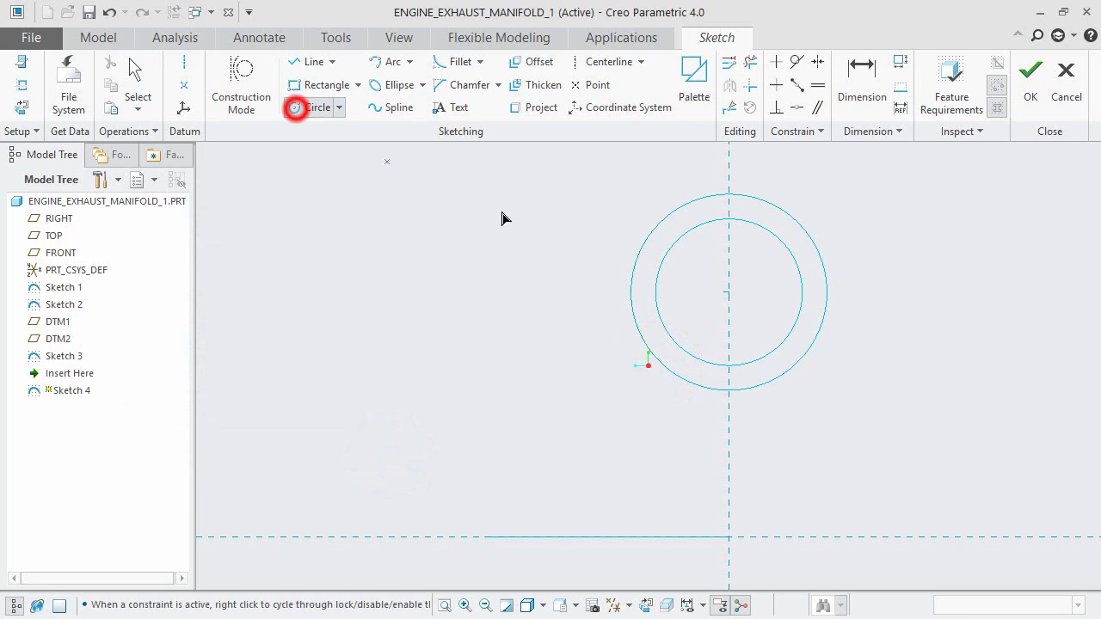
left_click(728, 295)
left_click(593, 286)
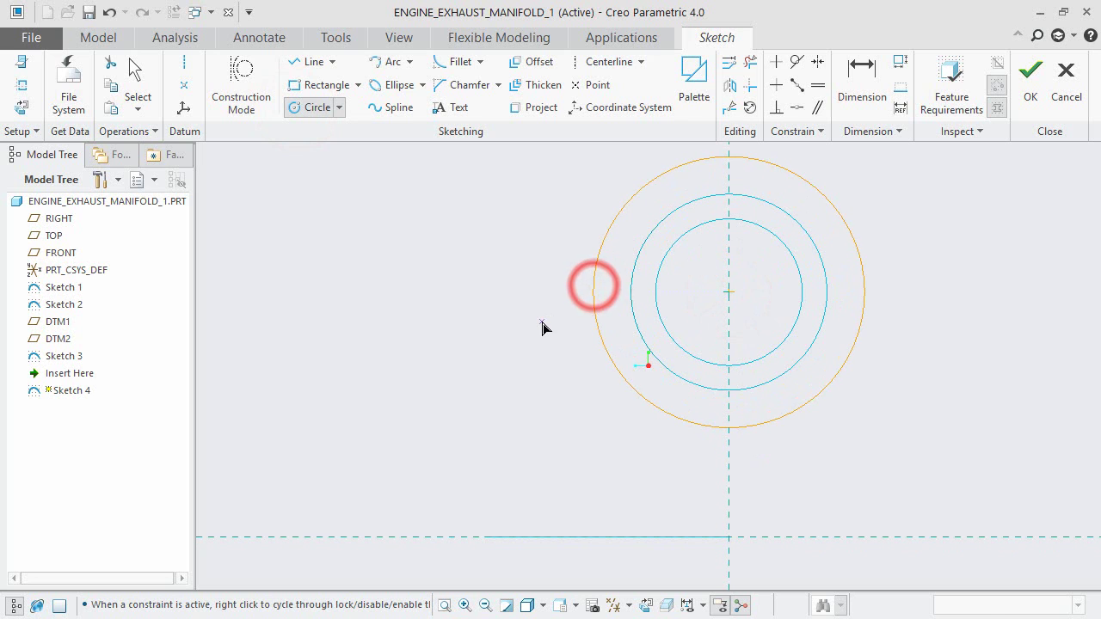
middle_click(544, 327)
left_click(570, 167)
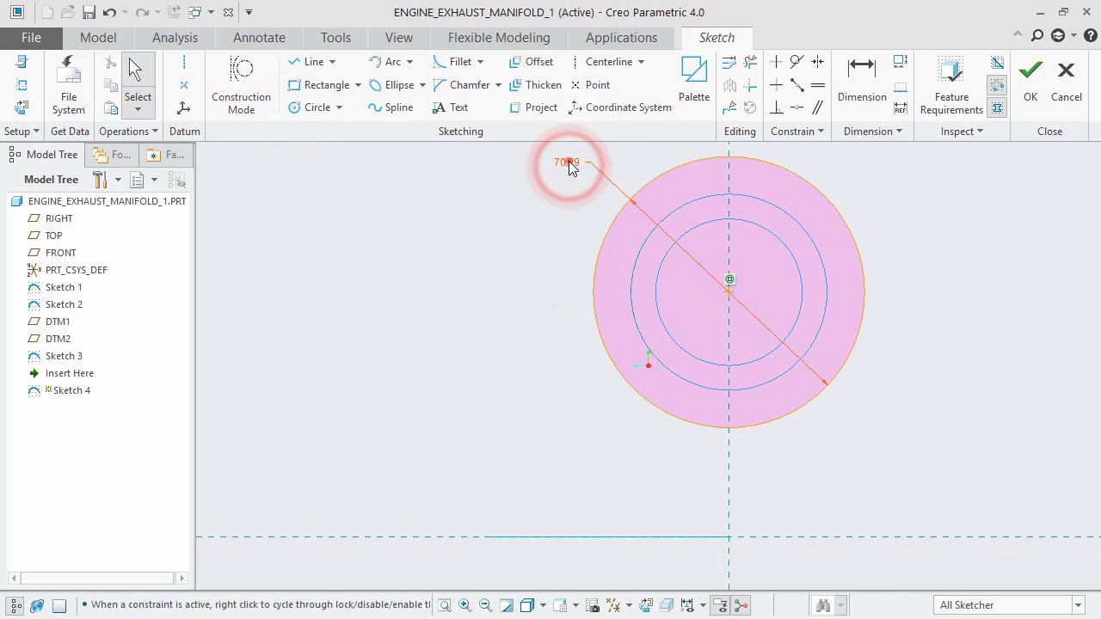
double_click(570, 167)
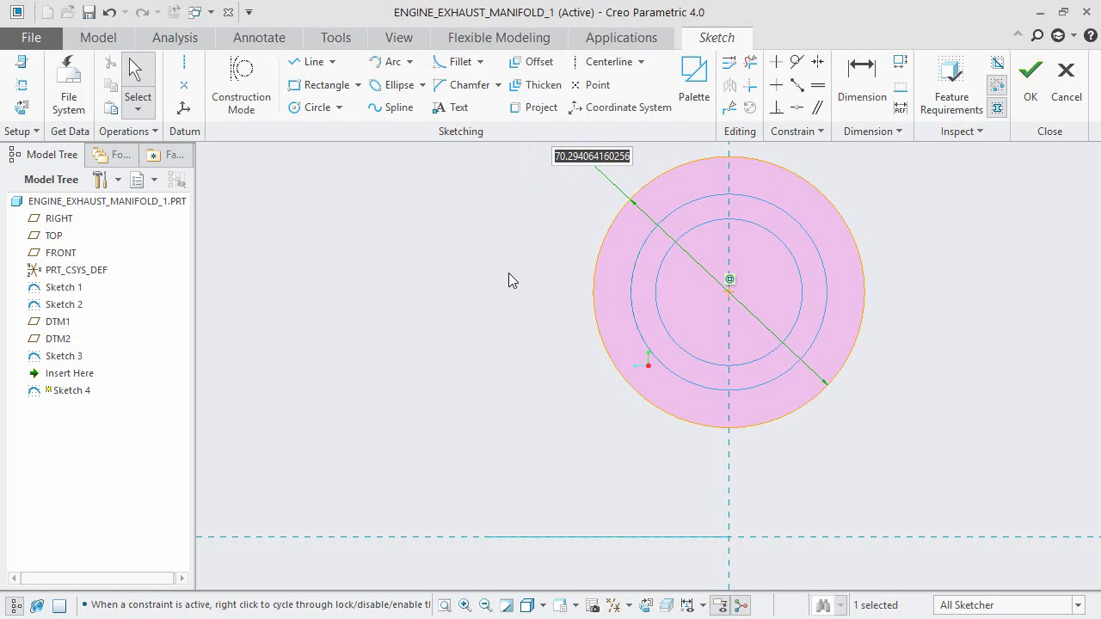
type("57.")
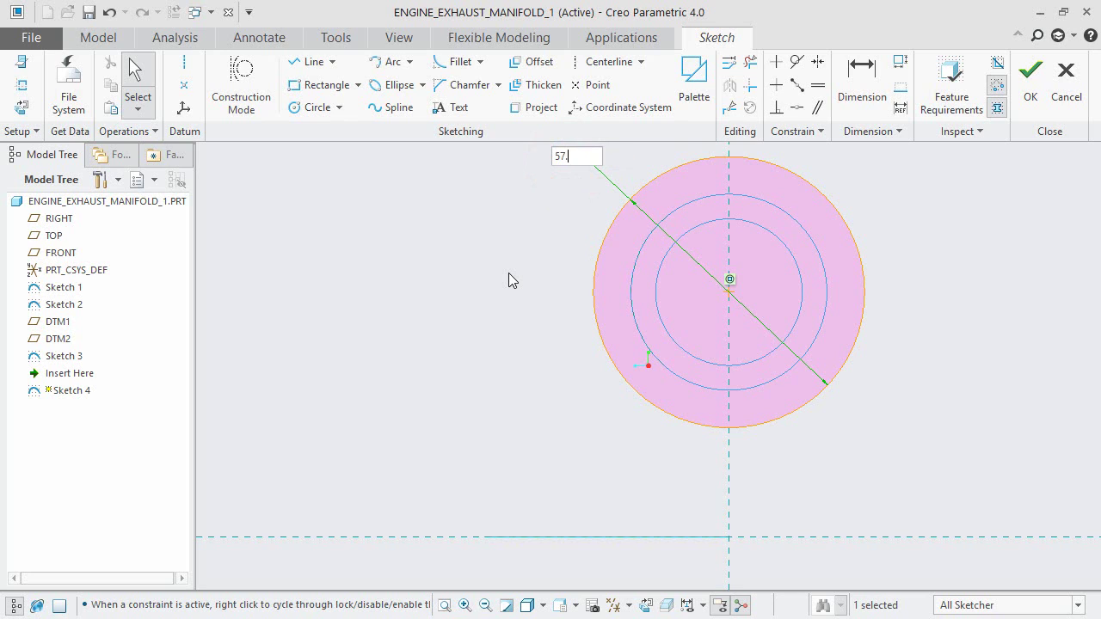
type("15")
key("Return")
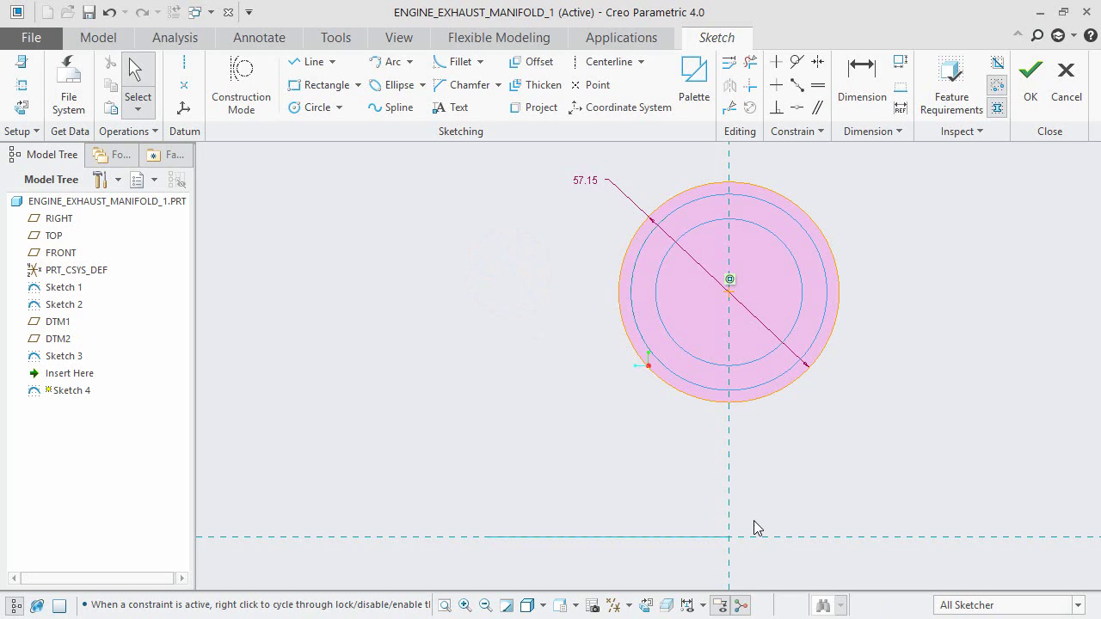
Show the datum axes and add the four vertical axes of Sketch 2 as references for the 57.15 circle
left_click(616, 606)
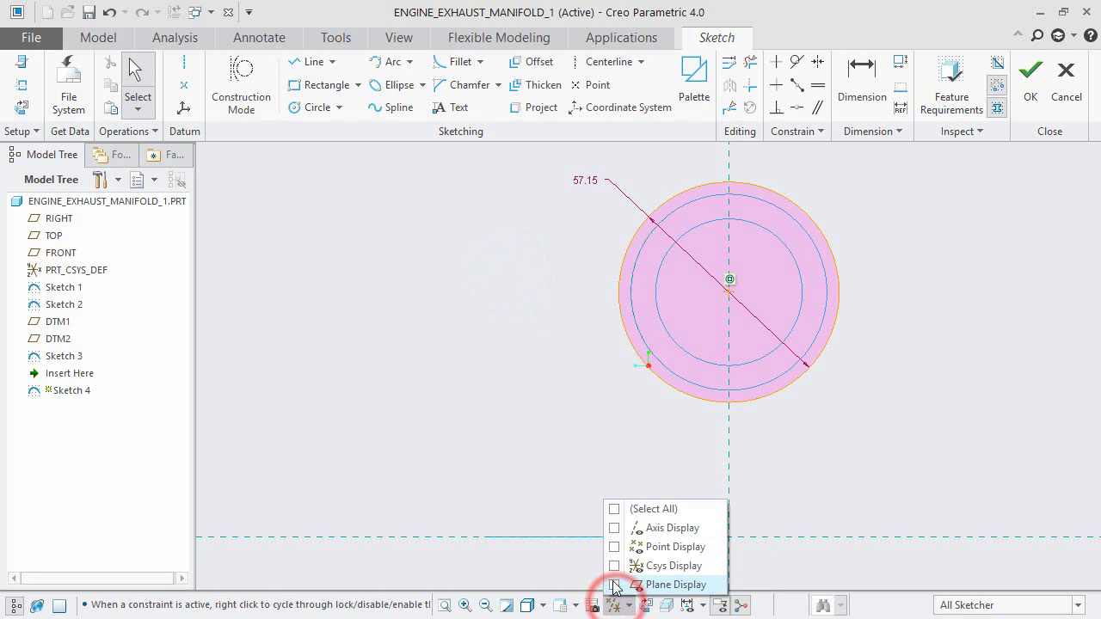
left_click(613, 529)
left_click(512, 483)
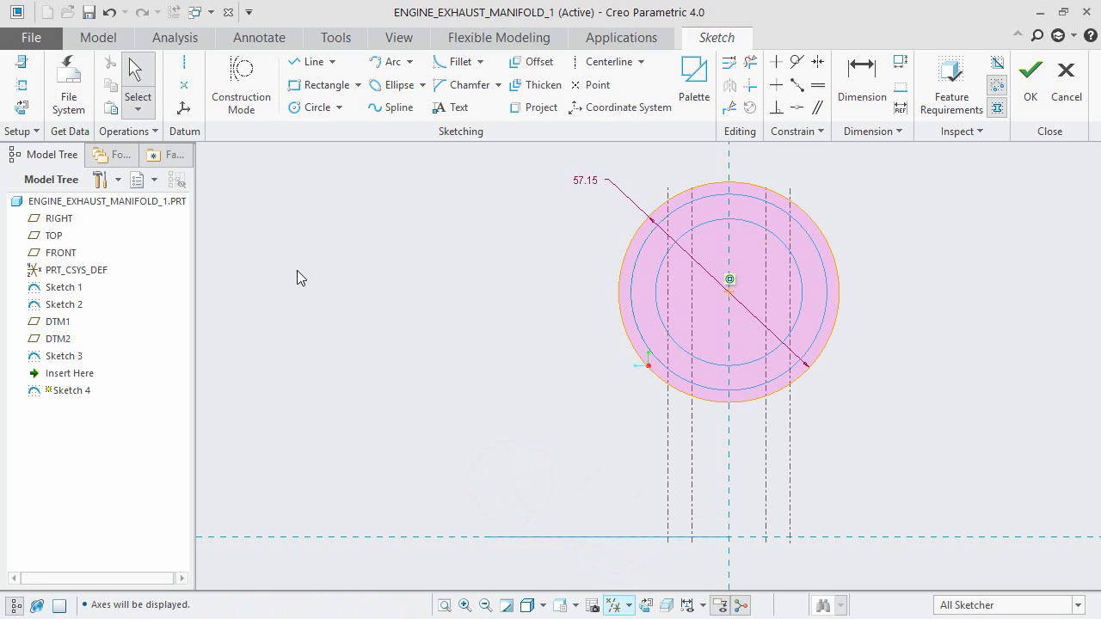
left_click(23, 84)
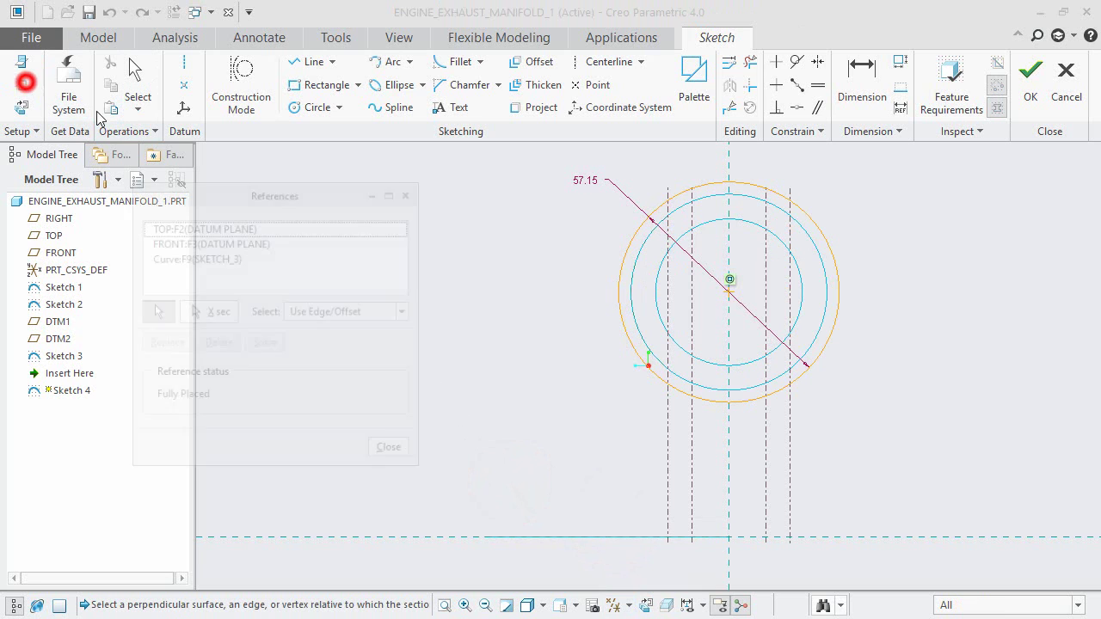
left_click(668, 444)
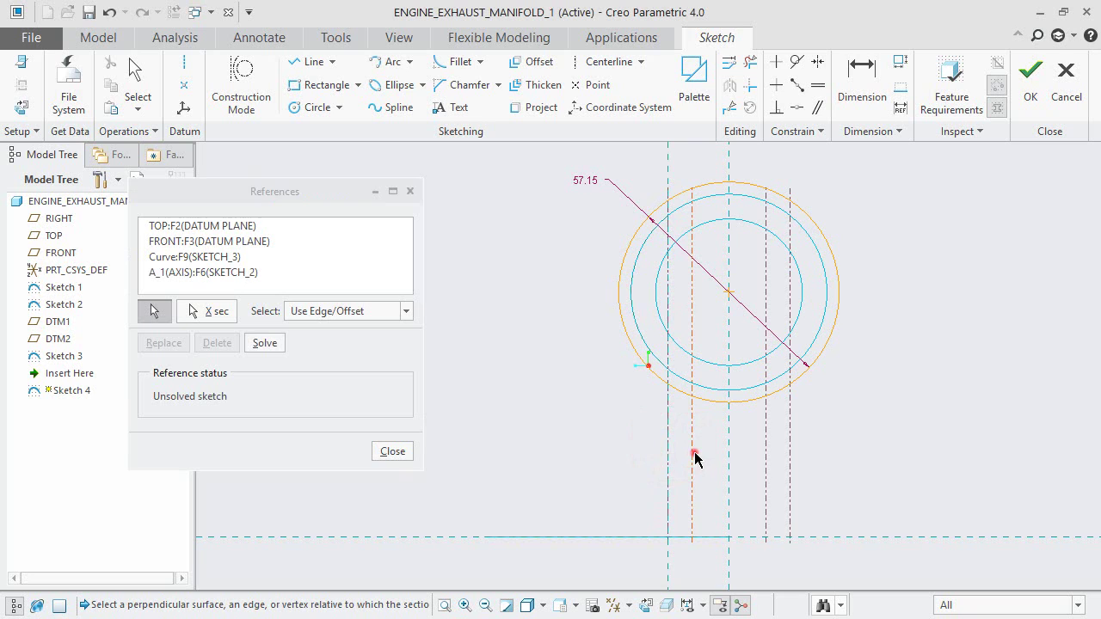
left_click(694, 454)
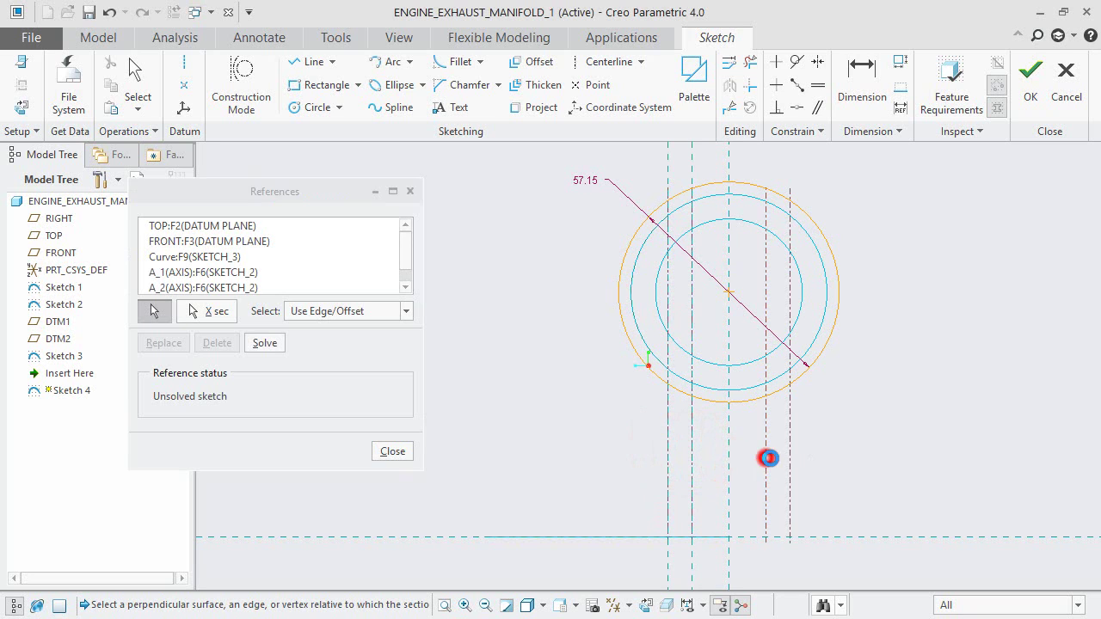
left_click(767, 457)
left_click(790, 466)
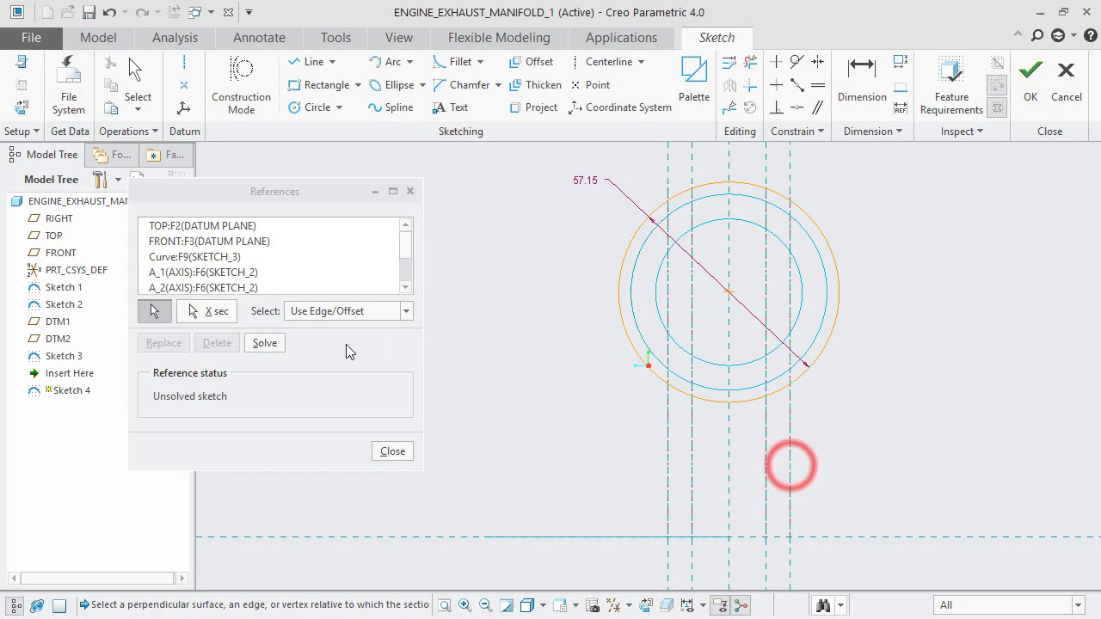
left_click(395, 453)
Divide the 57.15 circle at its eight intersections with the four vertical axis references
scroll(796, 179, "down", 2)
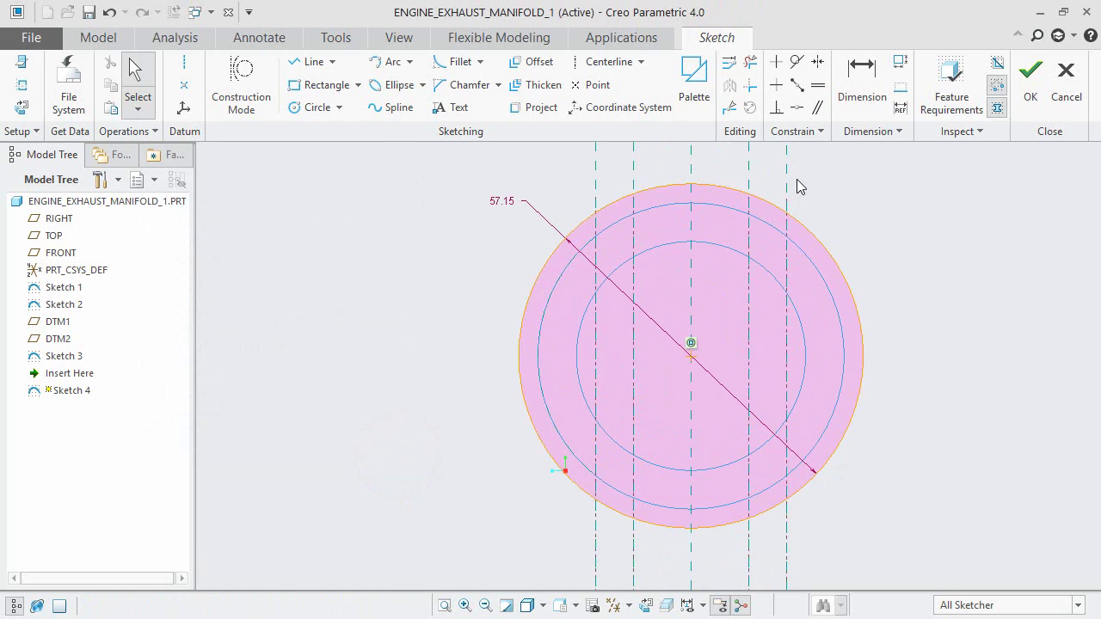
left_click(729, 112)
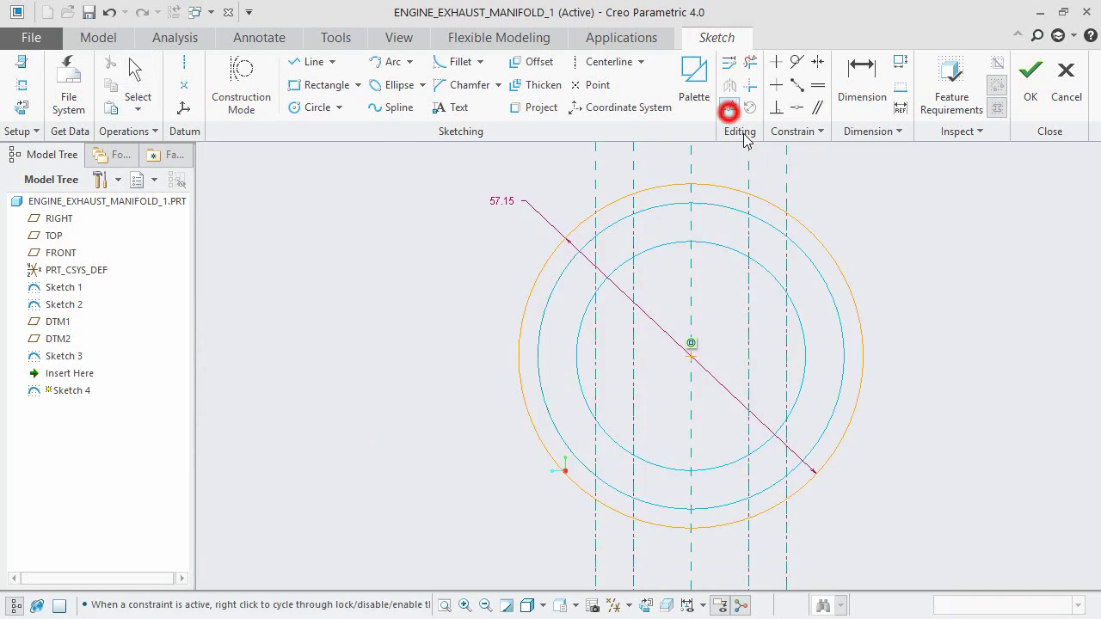
left_click(786, 214)
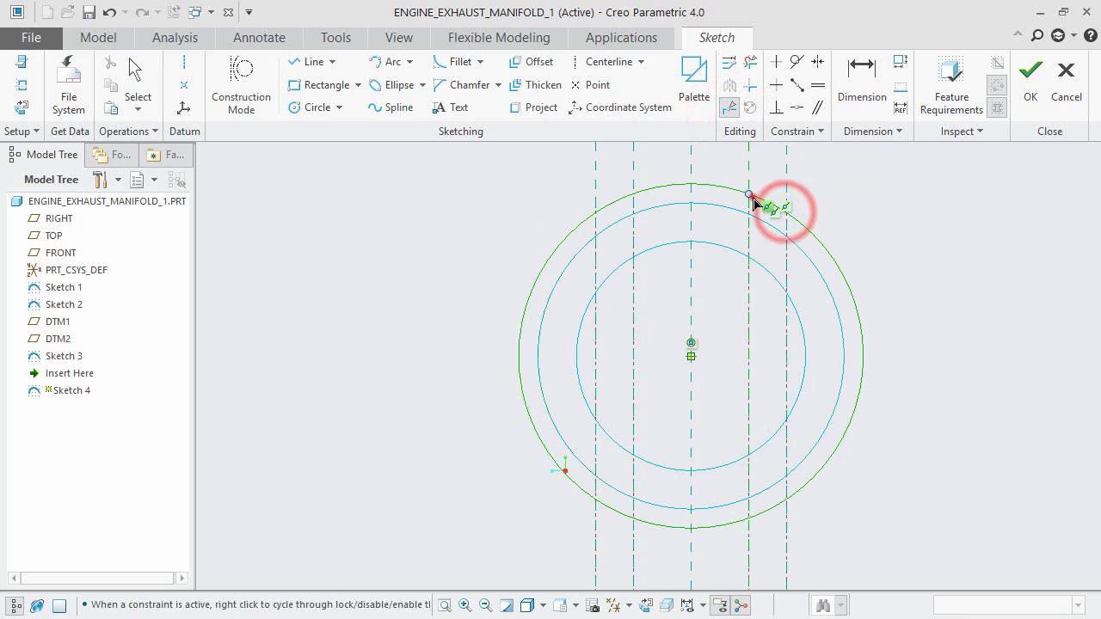
left_click(750, 192)
left_click(635, 193)
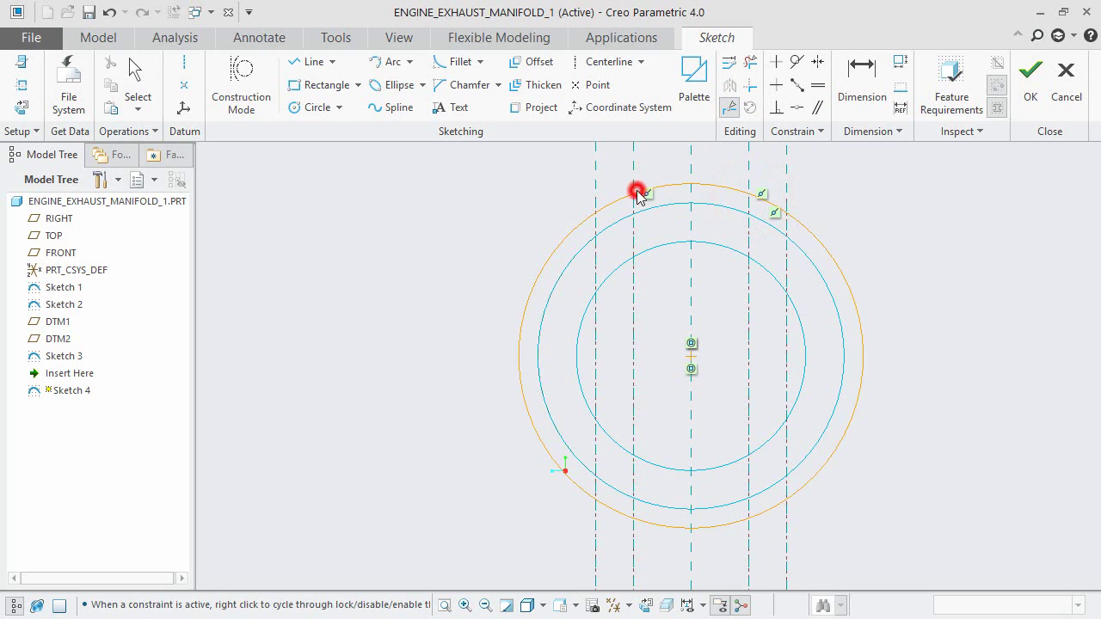
left_click(595, 214)
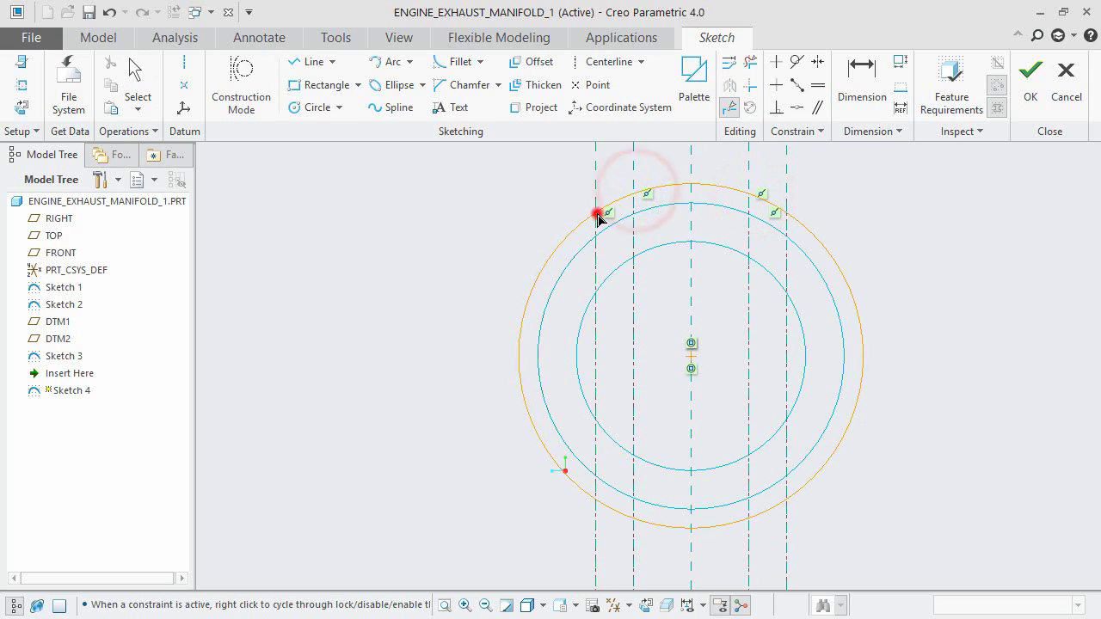
left_click(594, 498)
left_click(641, 523)
left_click(641, 522)
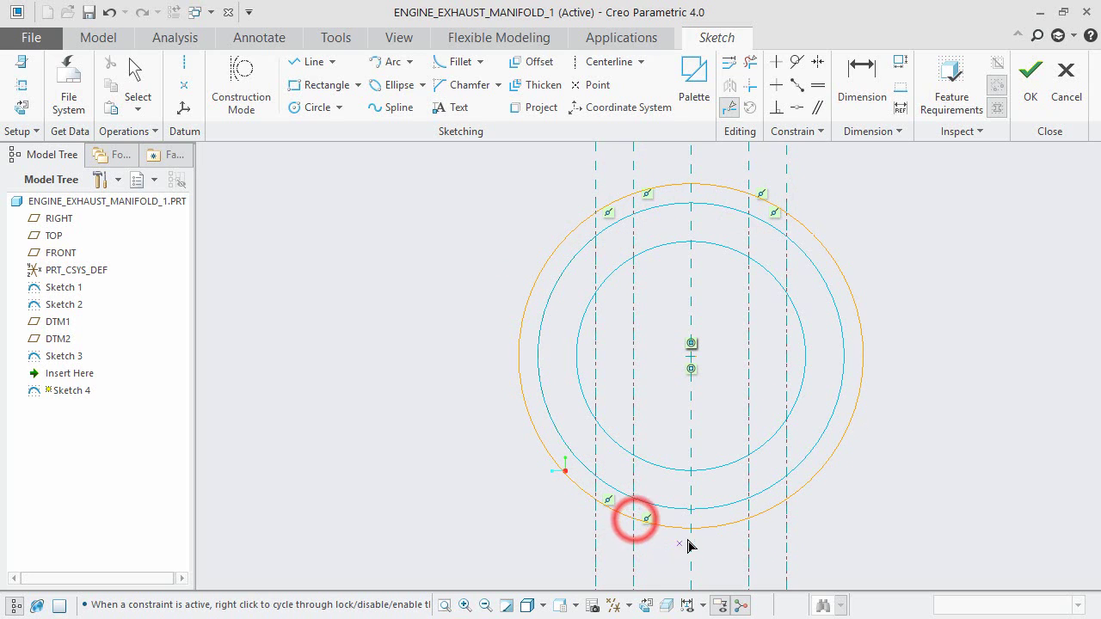
left_click(750, 521)
left_click(785, 504)
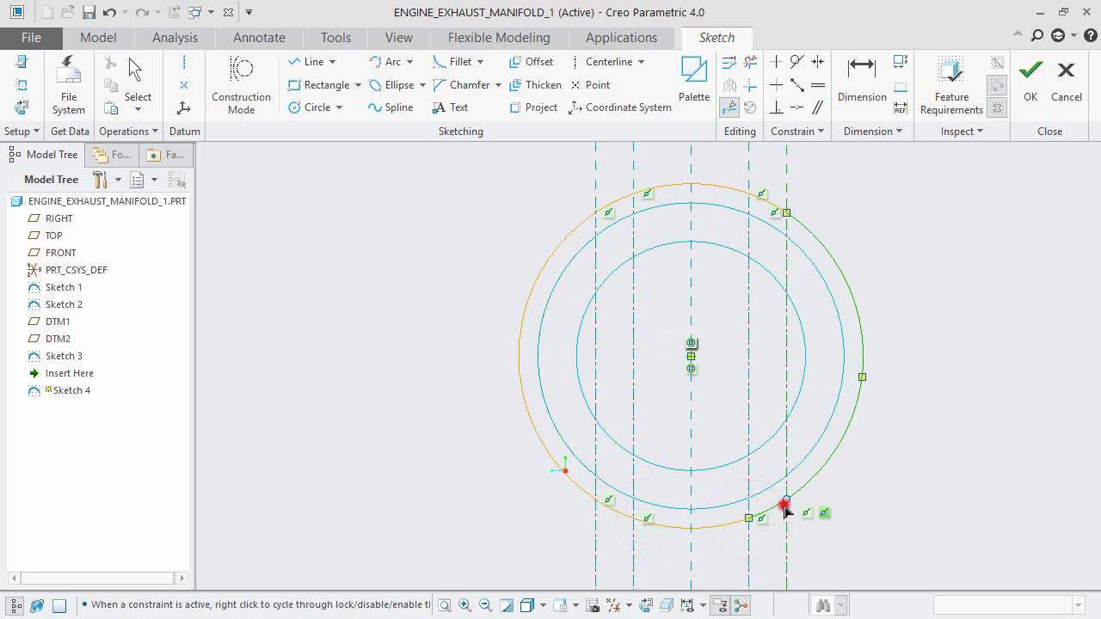
middle_click(922, 415)
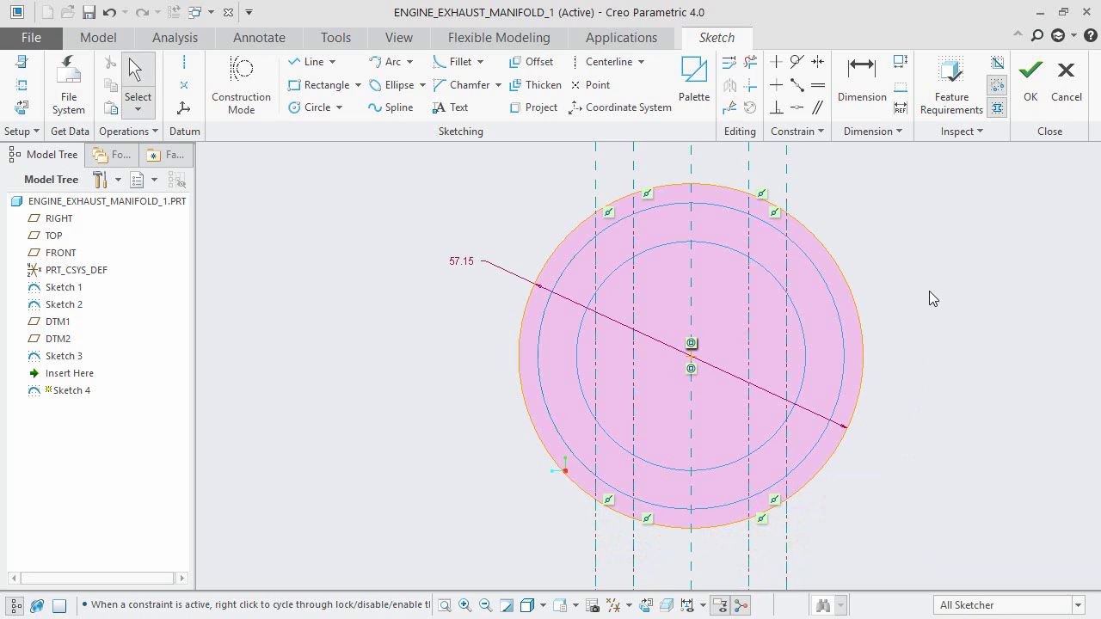
Inspect the divided circle's arc segments one by one to check where it is split
left_click(847, 287)
scroll(771, 198, "up", 2)
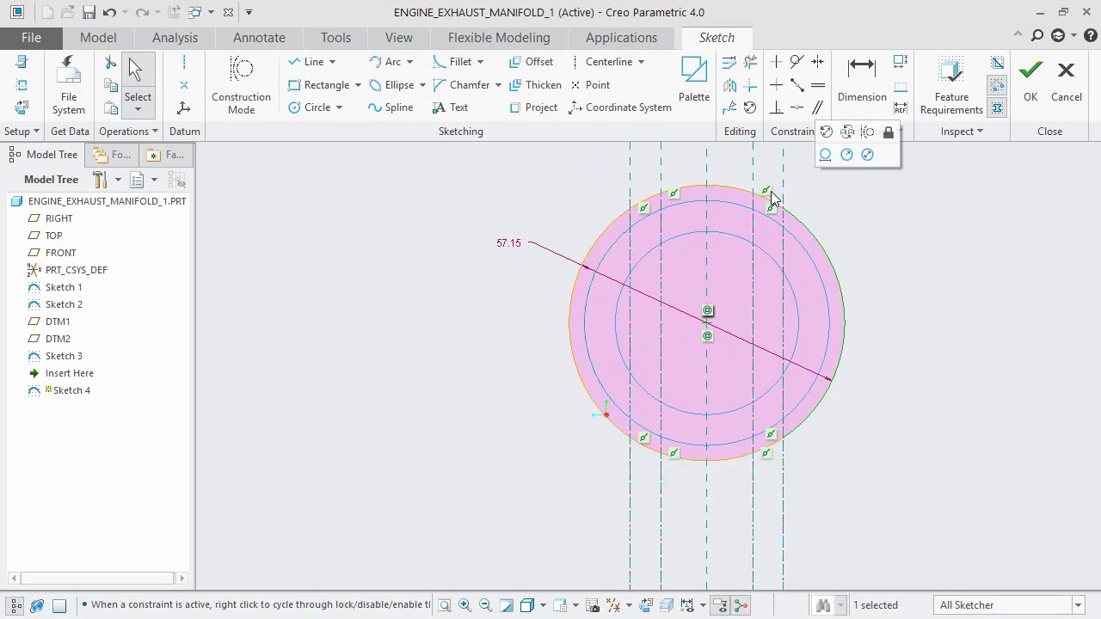
scroll(772, 198, "down", 4)
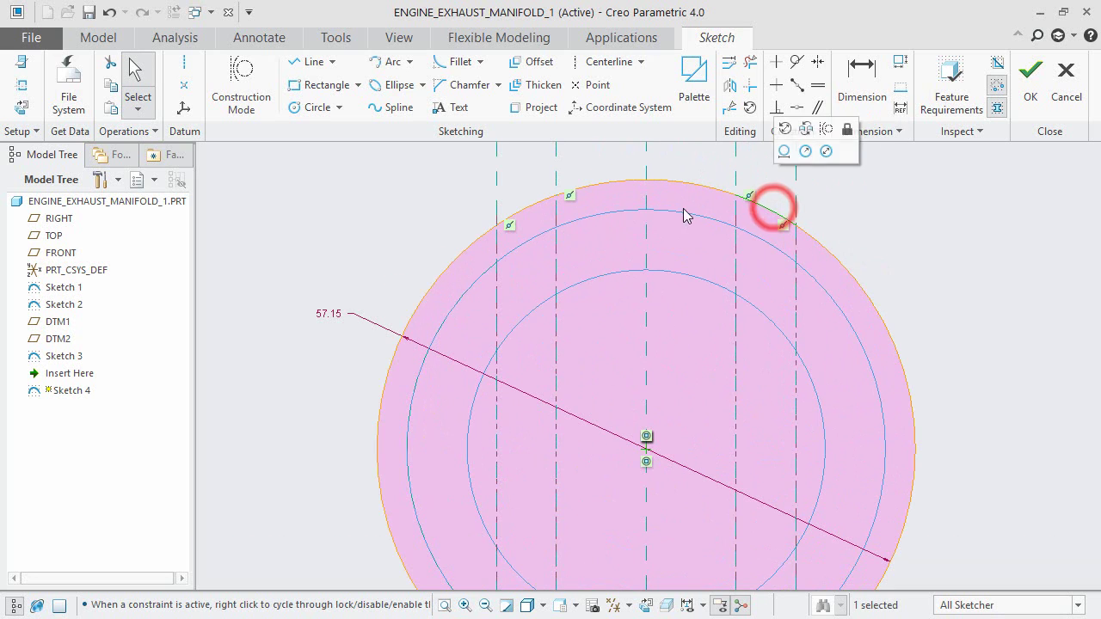
left_click(683, 178)
left_click(524, 209)
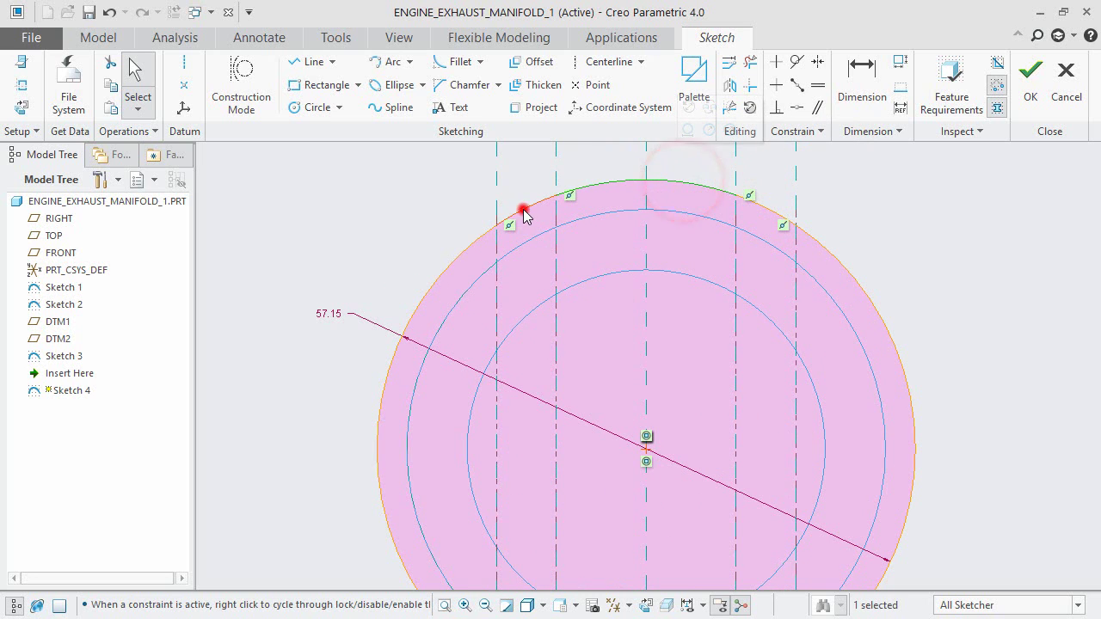
left_click(467, 247)
scroll(456, 232, "up", 2)
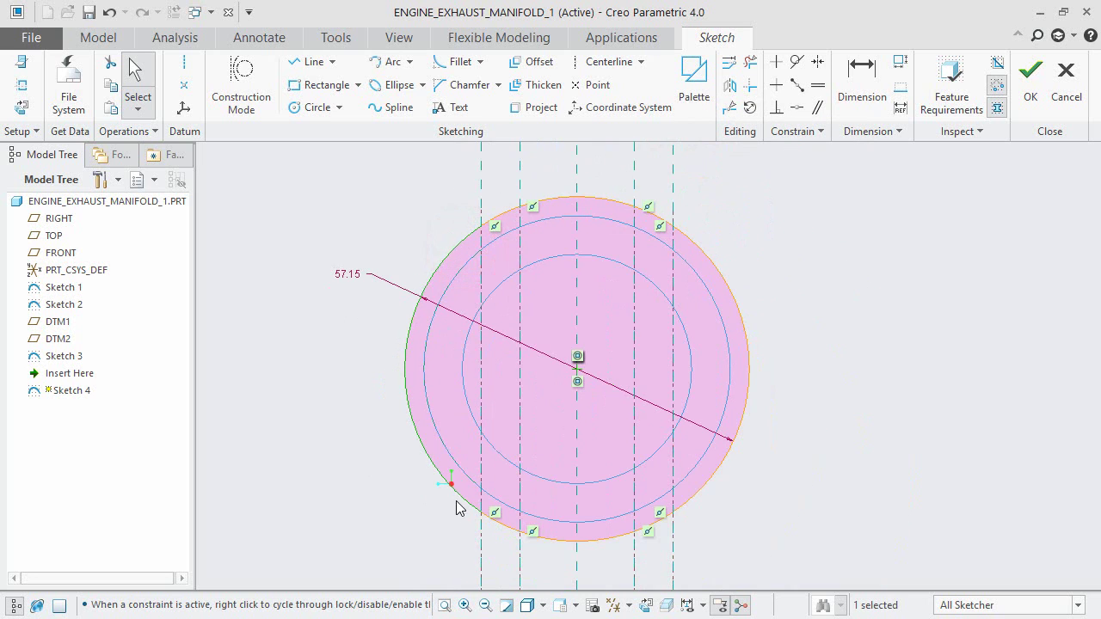
scroll(470, 517, "down", 2)
left_click(504, 526)
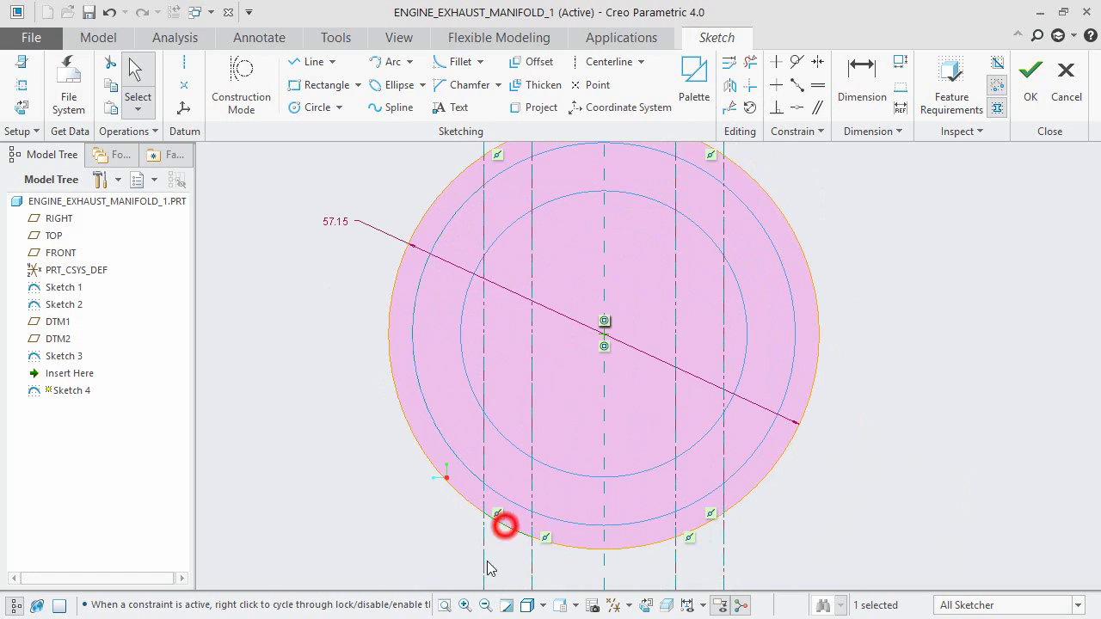
left_click(703, 526)
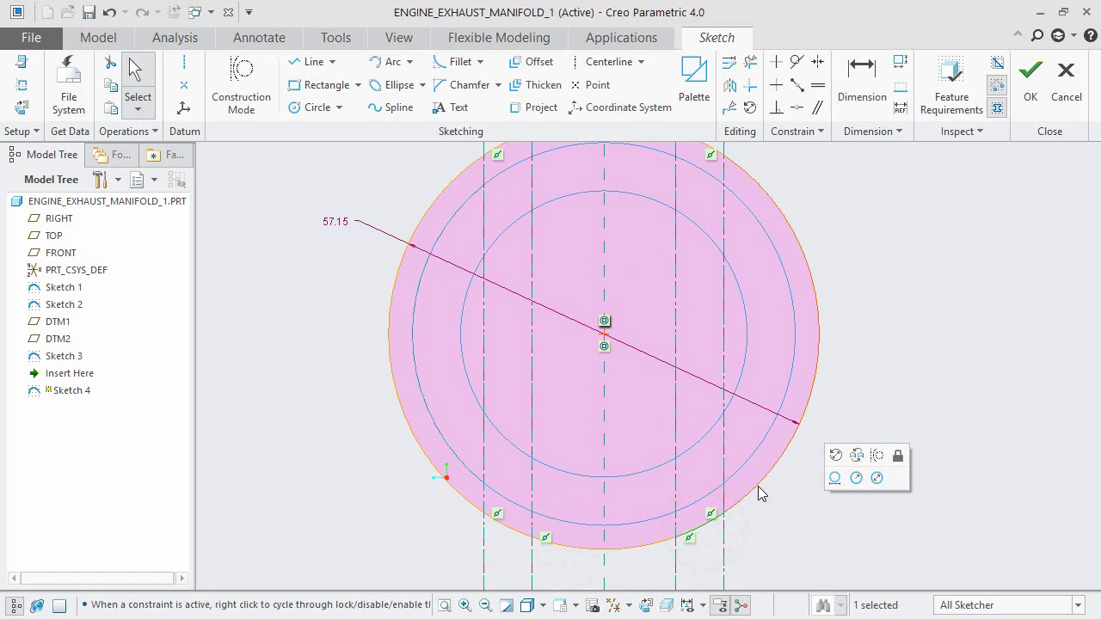
left_click(895, 234)
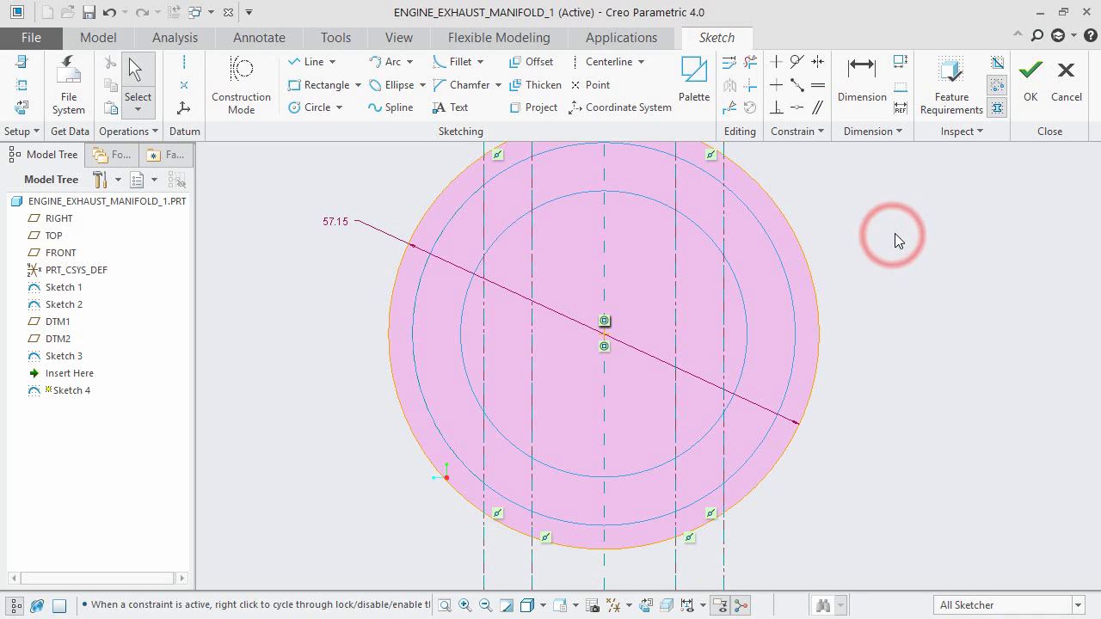
Finish the 57.15 circle sketch and return the model to its default orientation
left_click(1030, 72)
left_click(971, 272)
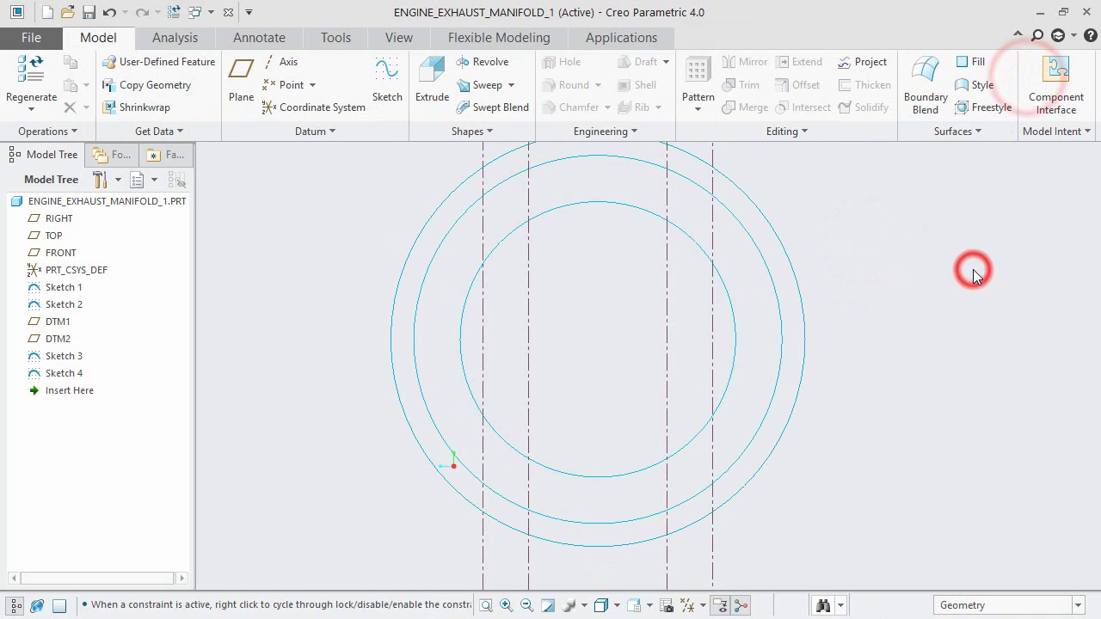
key("ctrl+d")
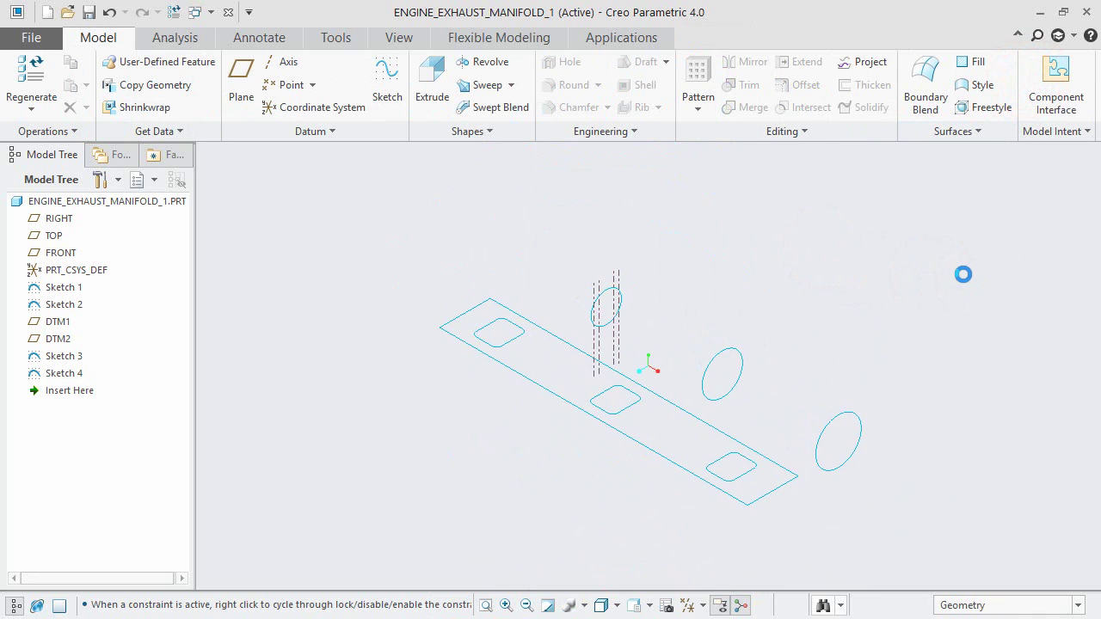
Hide the datum axes and save the part
left_click(704, 607)
left_click(688, 528)
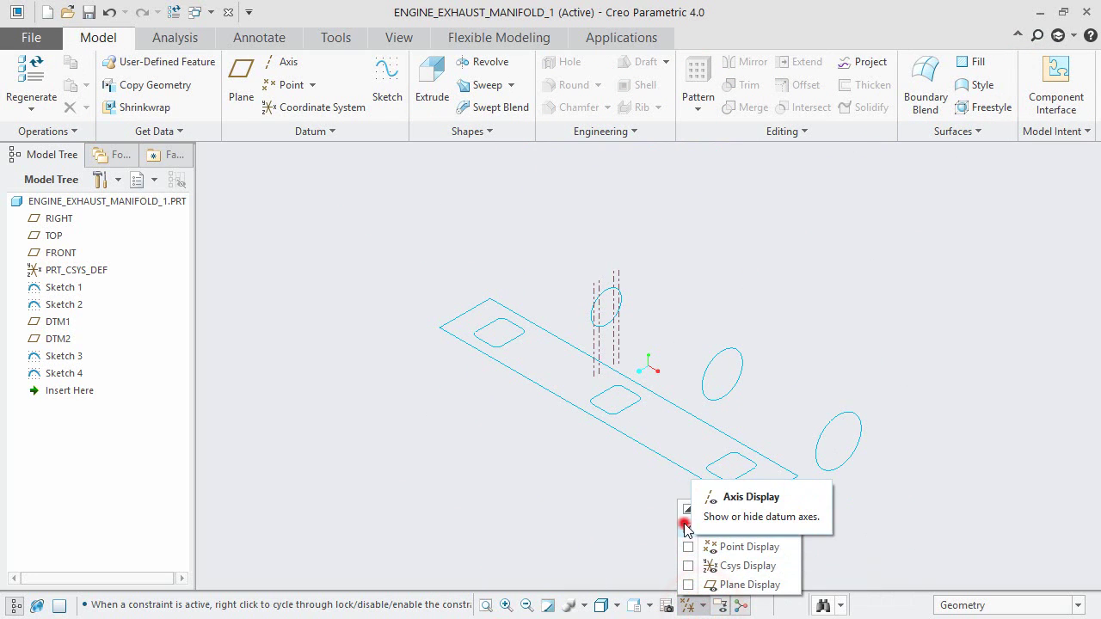
left_click(572, 496)
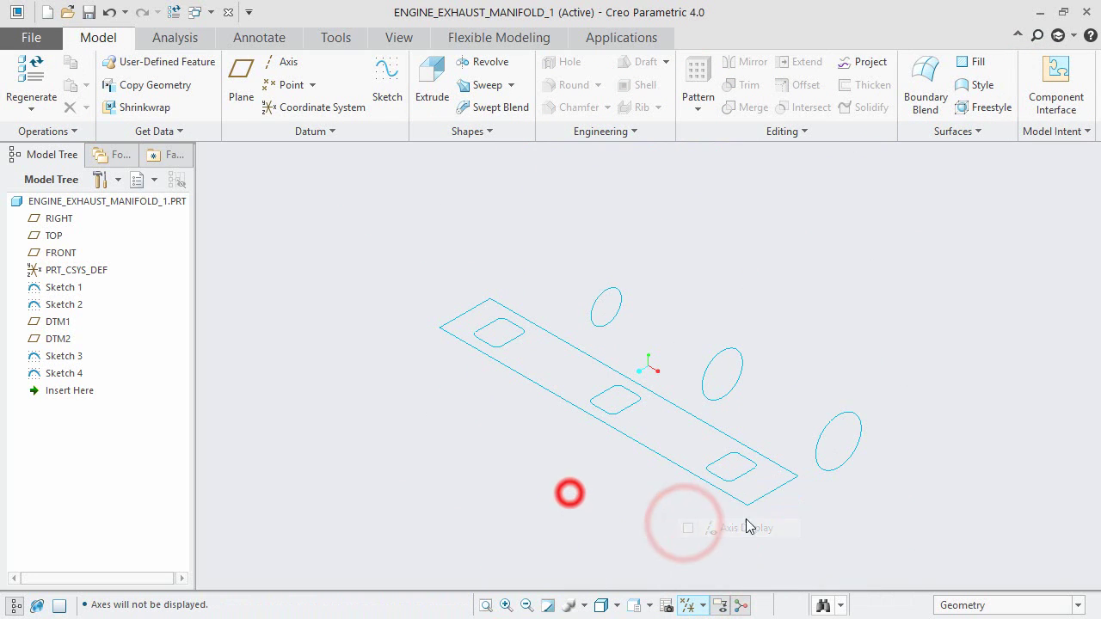
key("ctrl+s")
left_click(1023, 565)
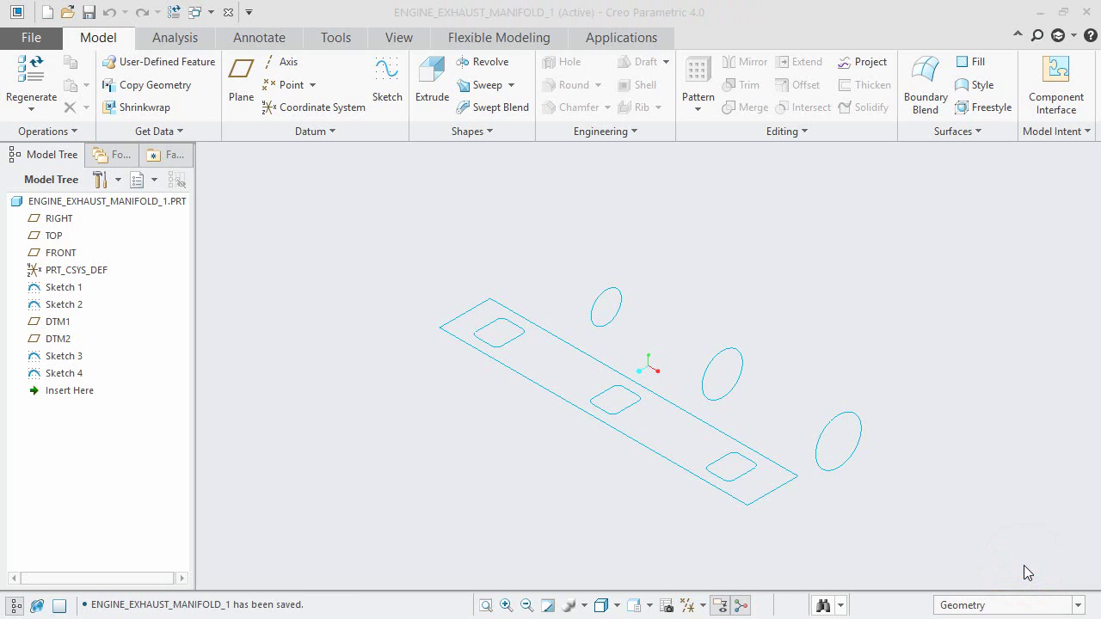
Start a Blend feature defined by selected sections instead of sketched ones
left_click(483, 131)
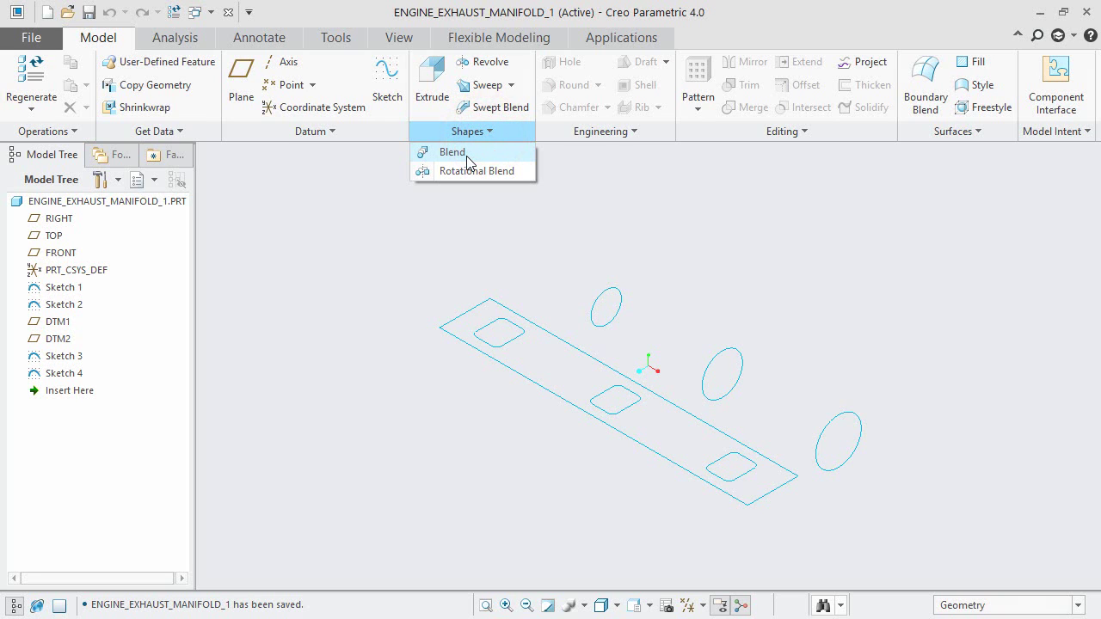
left_click(465, 155)
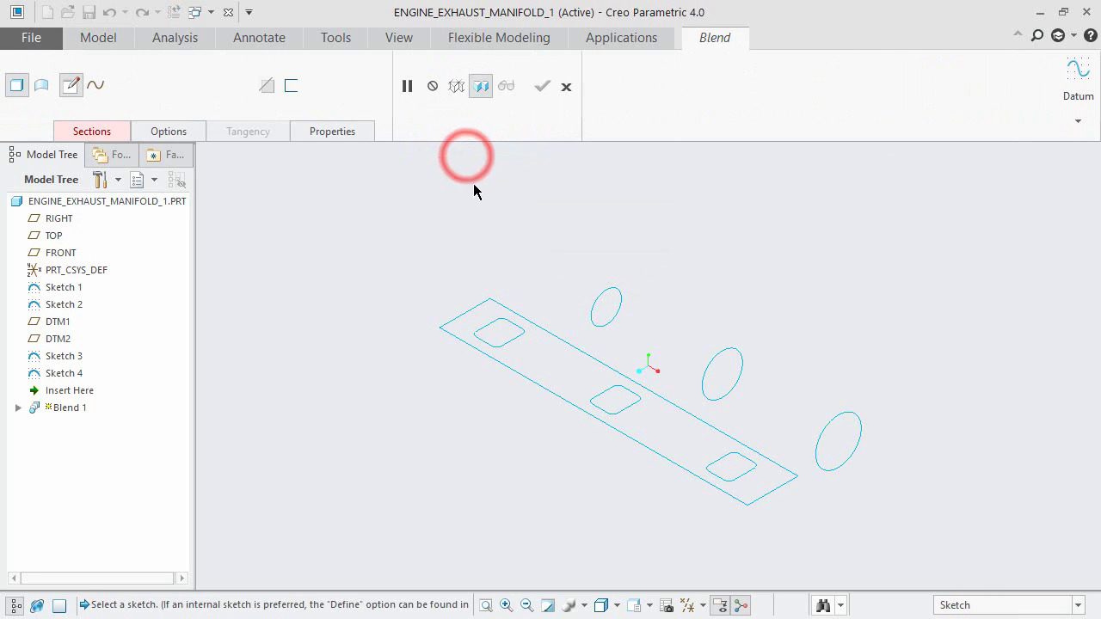
left_click(84, 133)
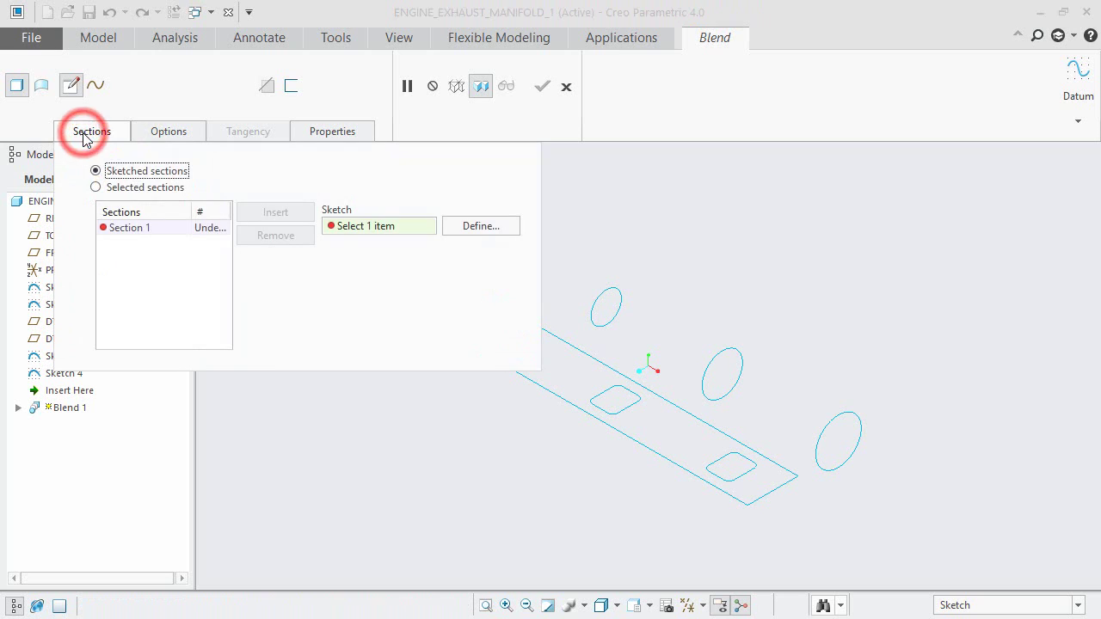
left_click(96, 187)
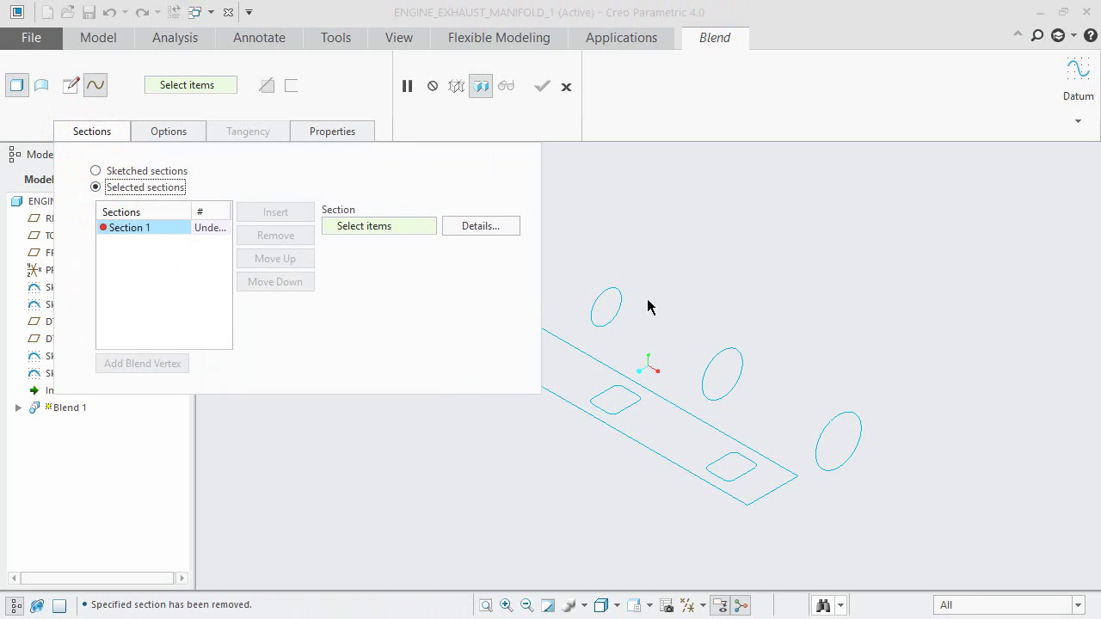
Pick the rounded port loop nearest the smallest pipe circle as the blend's first section and adjust its start point direction
scroll(890, 347, "down", 1)
scroll(617, 320, "up", 2)
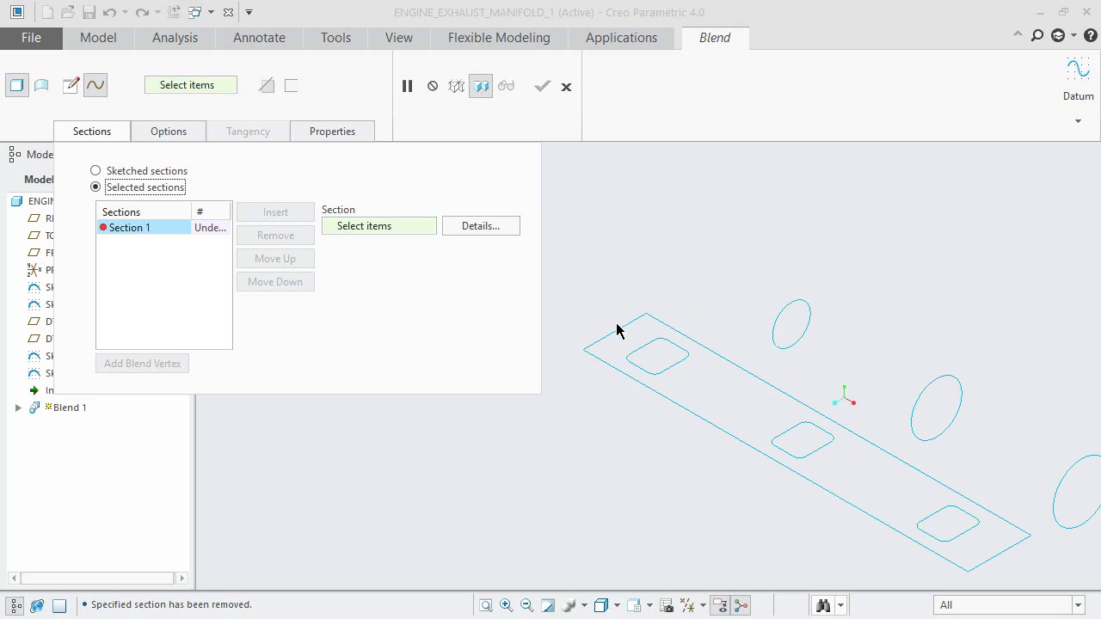
left_click(638, 370)
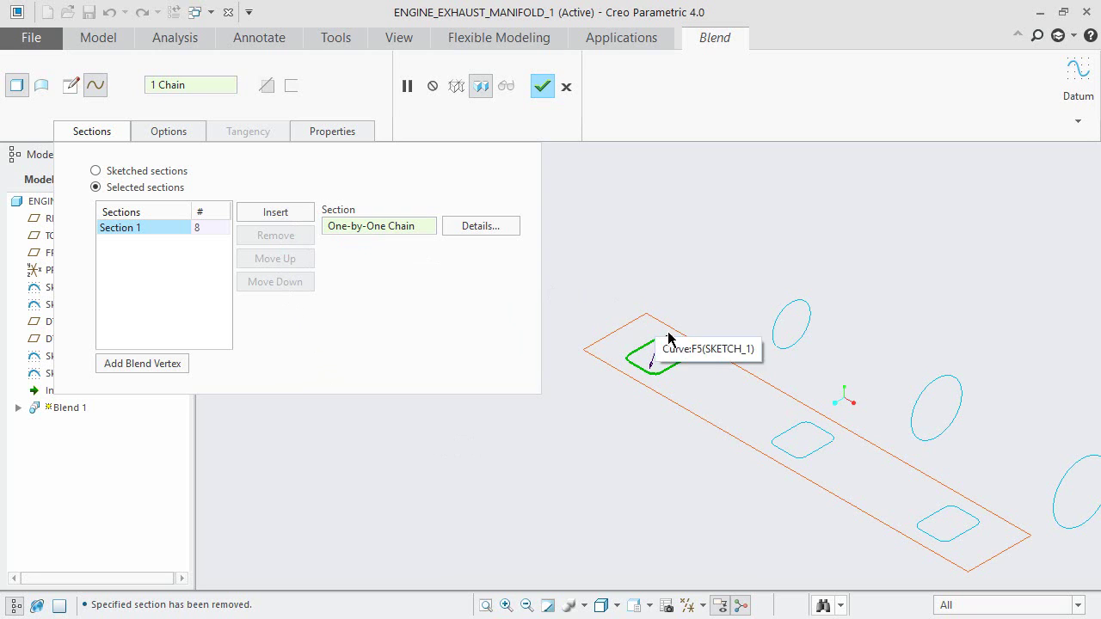
left_click_drag(667, 341, 626, 387)
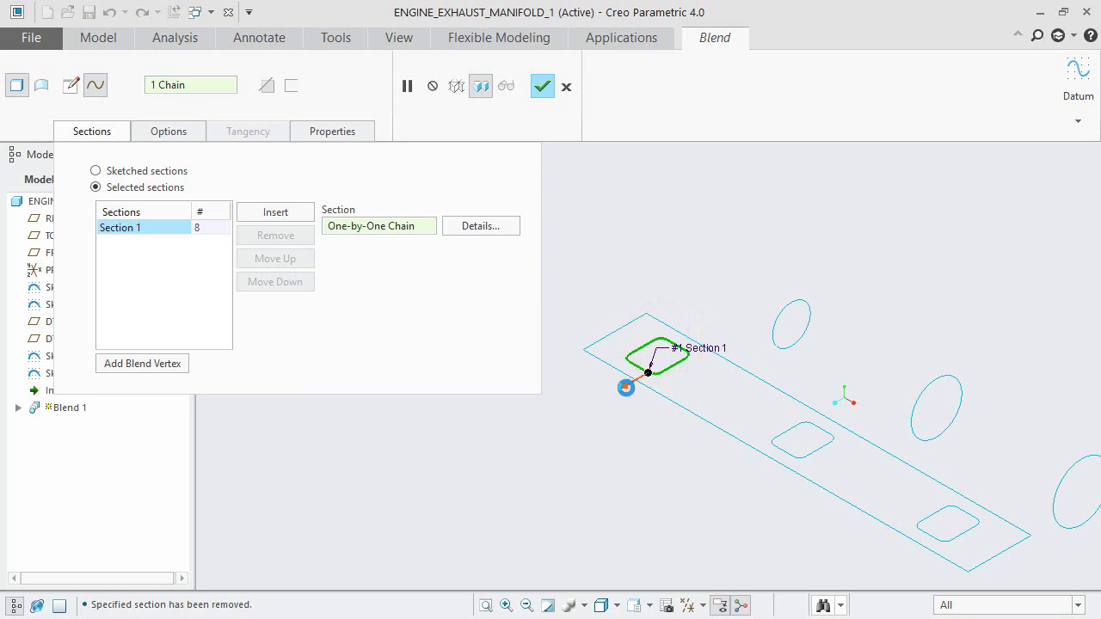
Insert the smallest pipe circle as the blend's second section and adjust its start point and direction to reduce the twist
left_click(277, 212)
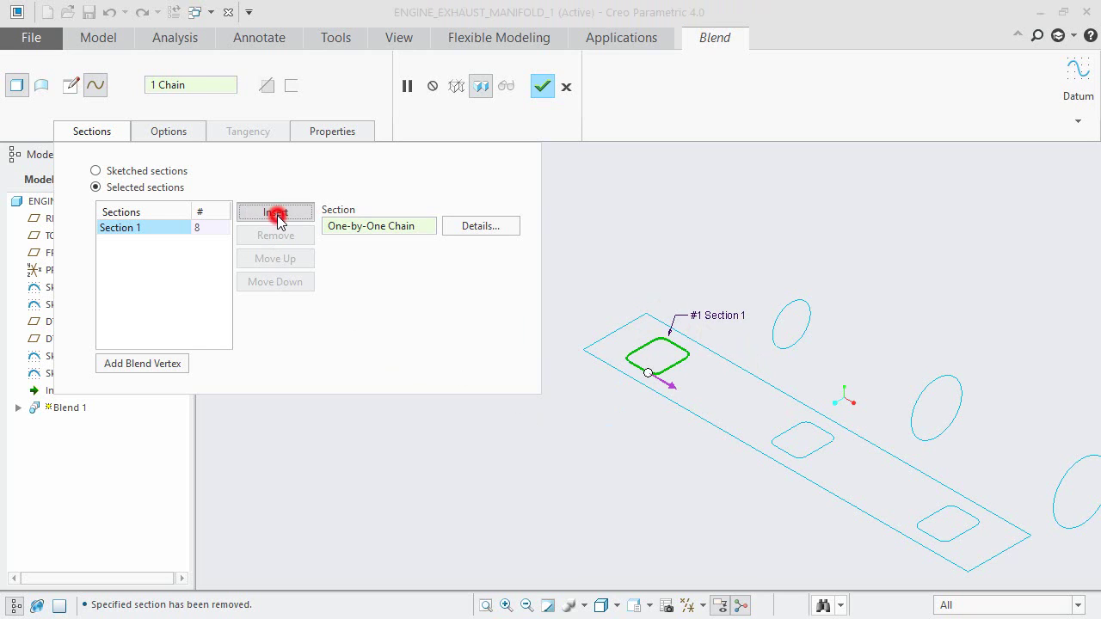
left_click(804, 302)
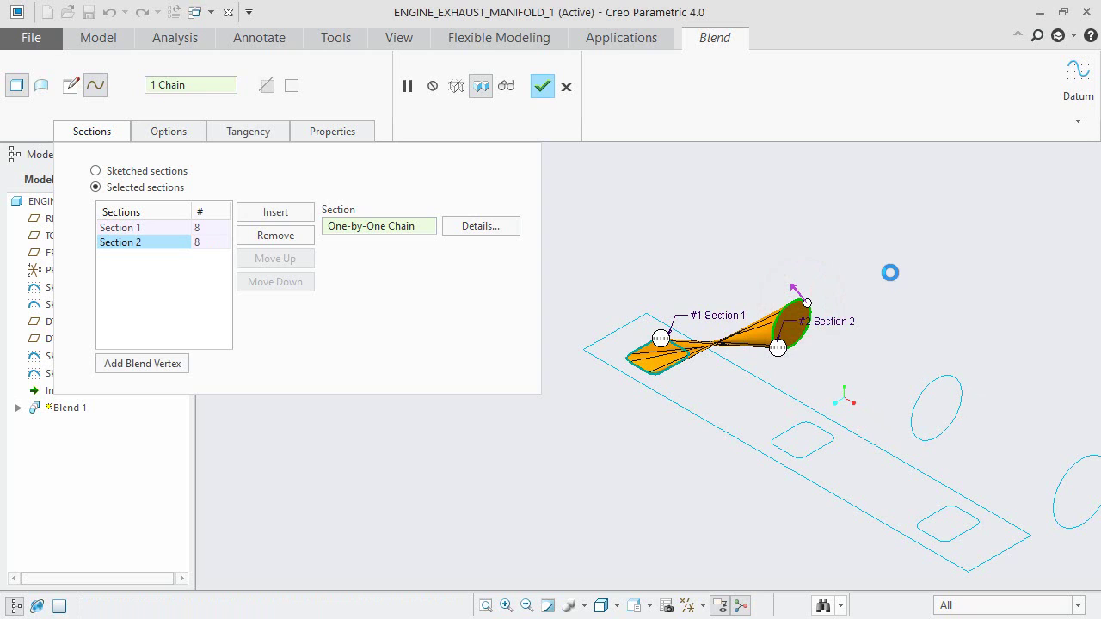
left_click(798, 297)
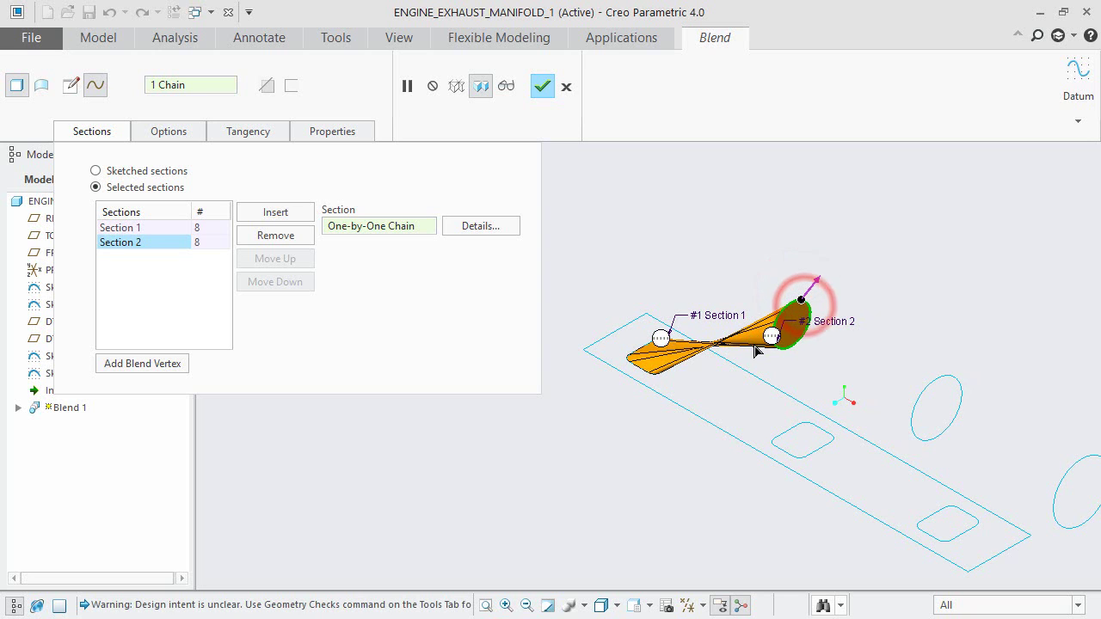
left_click(801, 301)
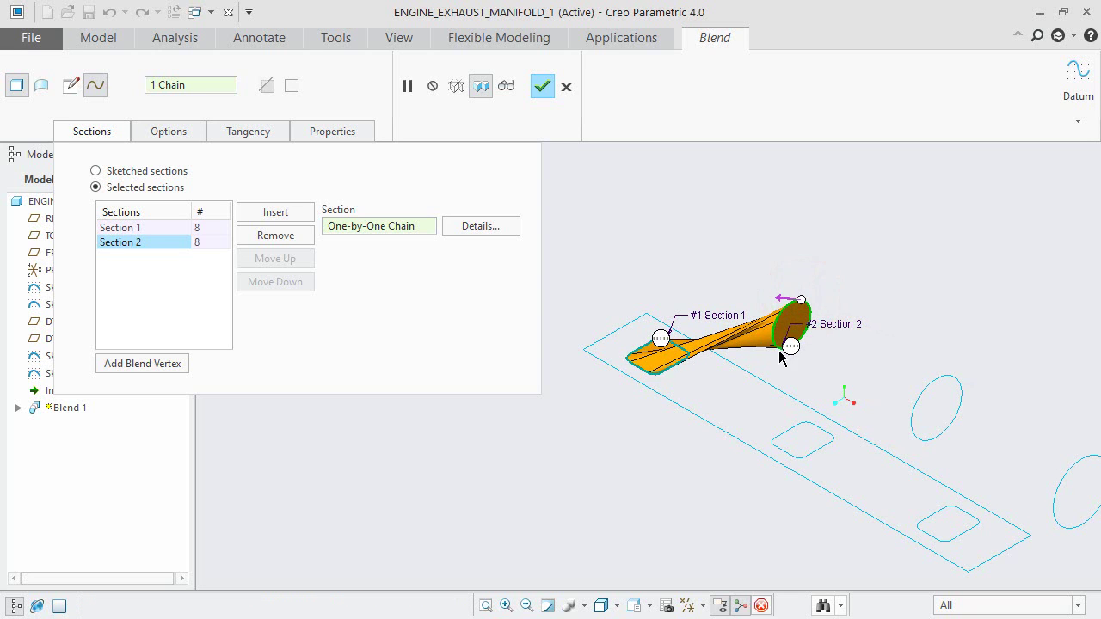
Set the blend's tangency condition to Normal at both the start section and the end section
left_click(267, 133)
left_click(374, 197)
left_click(399, 197)
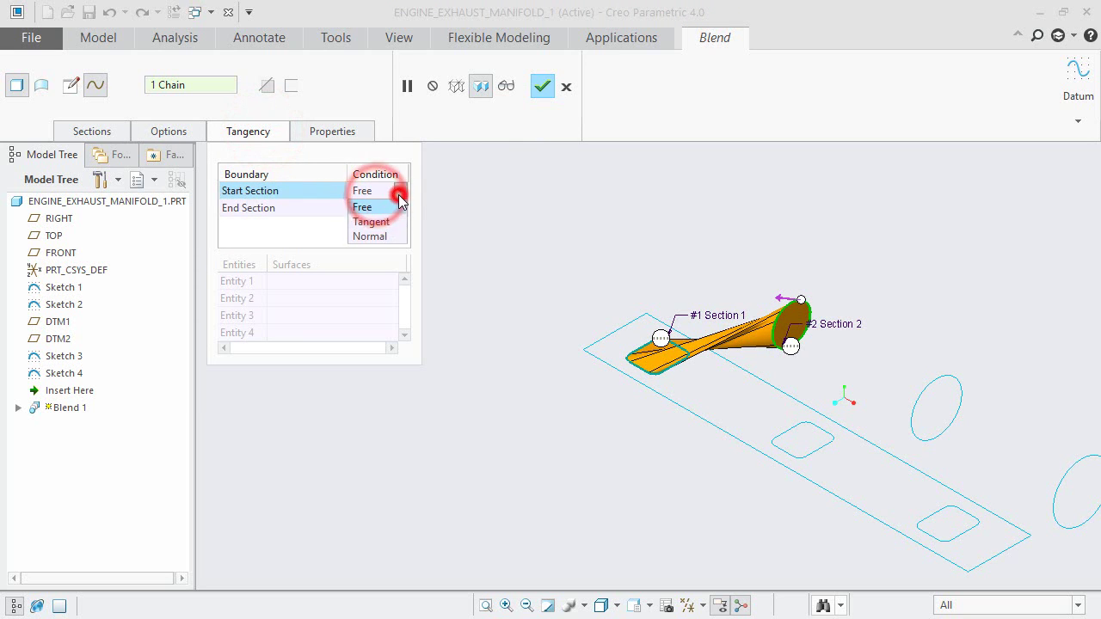
left_click(393, 235)
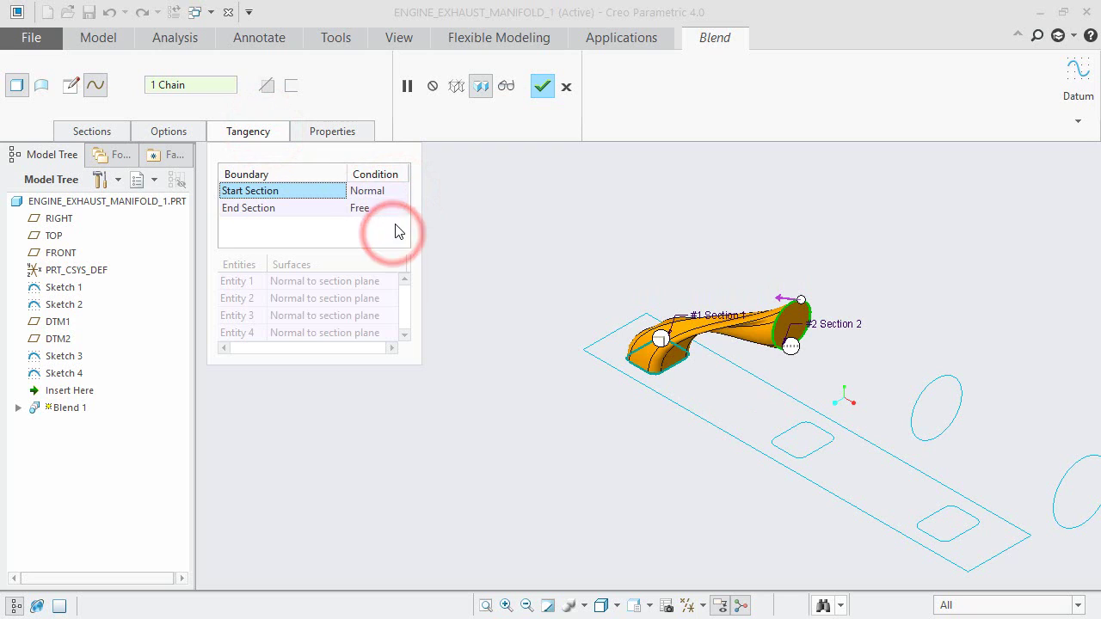
left_click(396, 210)
left_click(400, 208)
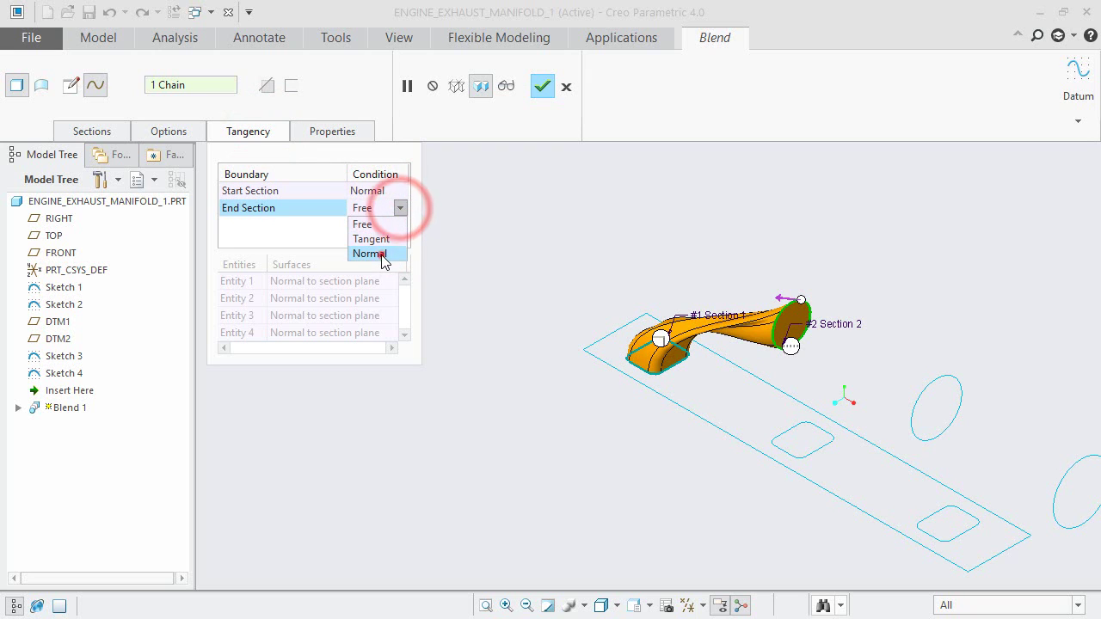
left_click(381, 255)
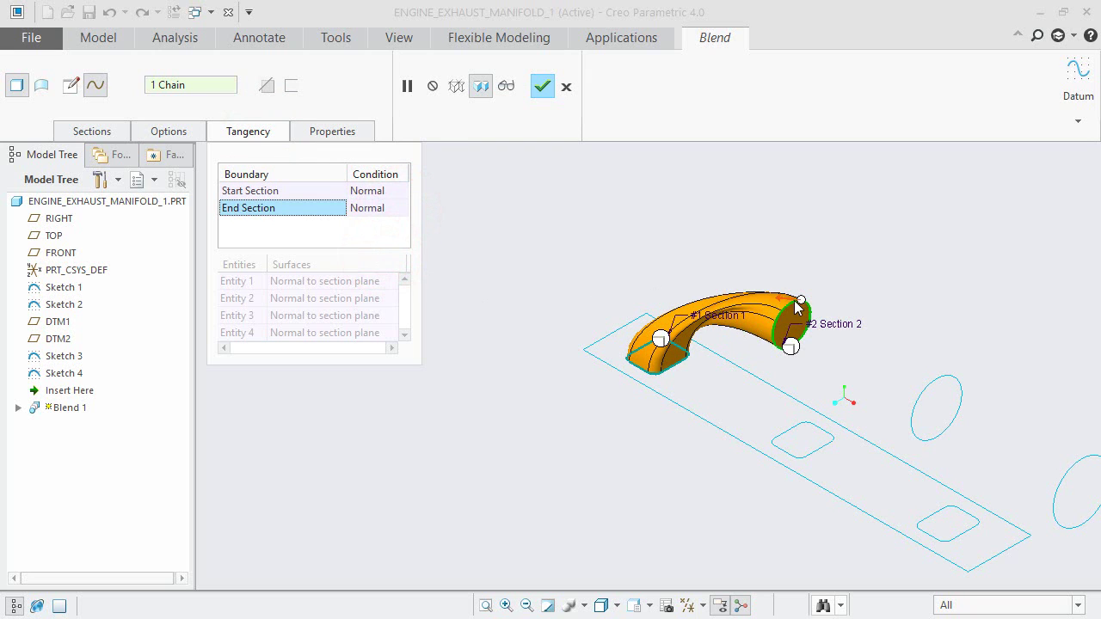
Move the second section's start point to the vertex on the circle's lower edge to untwist the blend
left_click_drag(800, 303, 818, 300)
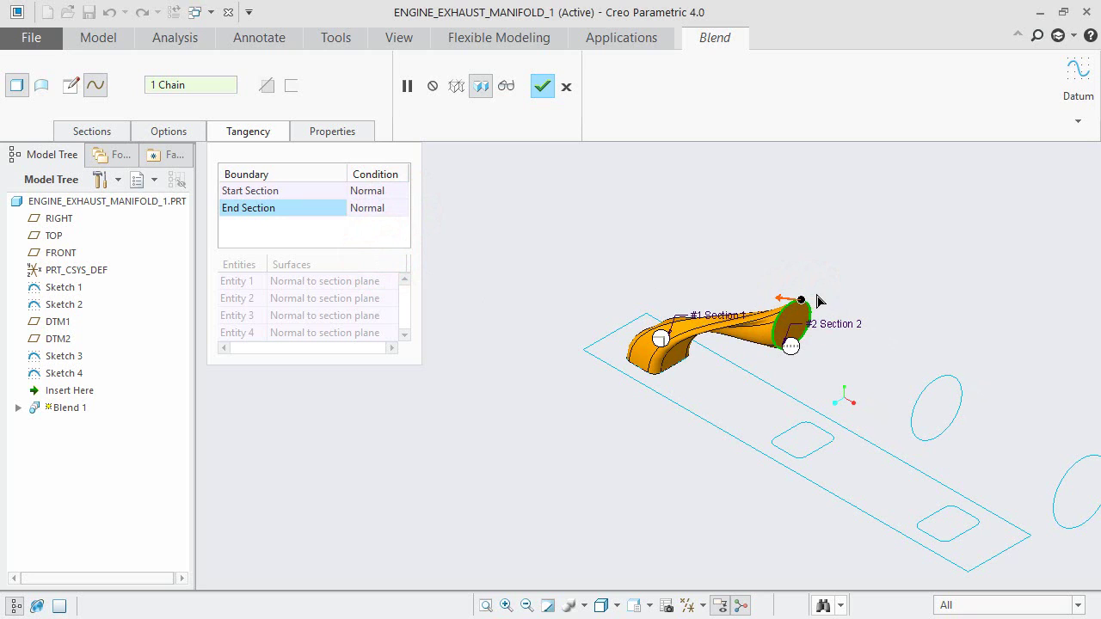
left_click(802, 323)
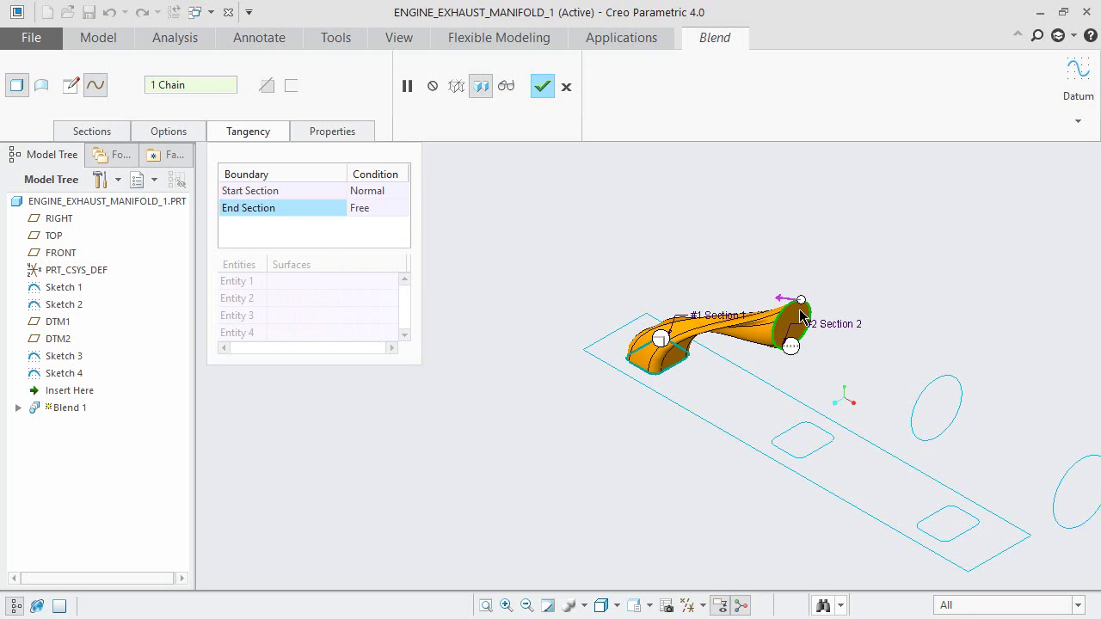
right_click(805, 347)
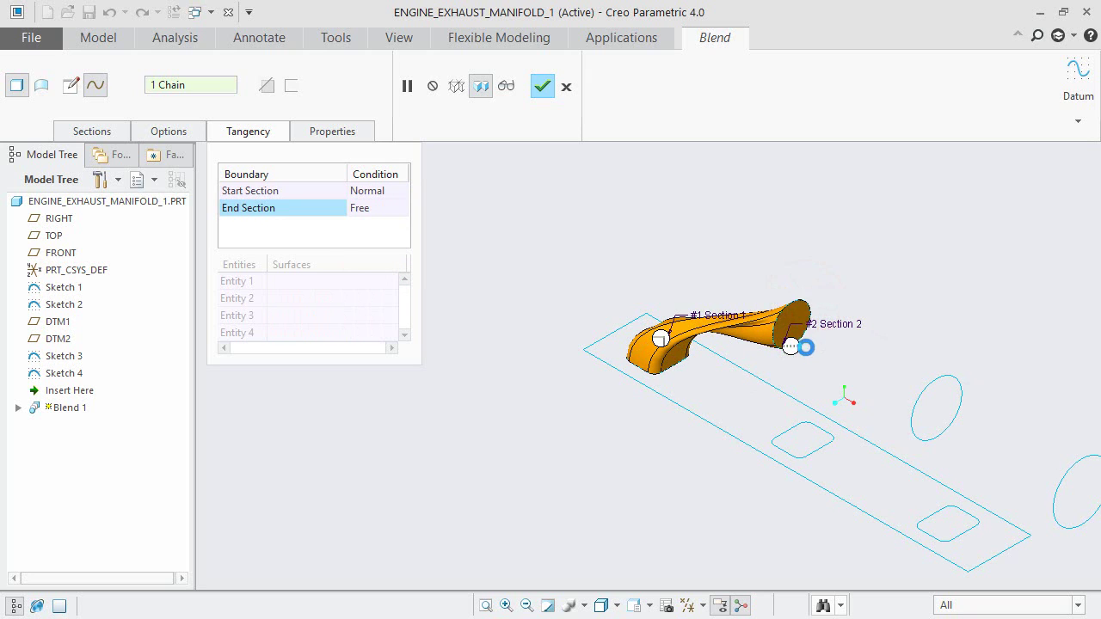
left_click_drag(801, 302, 794, 297)
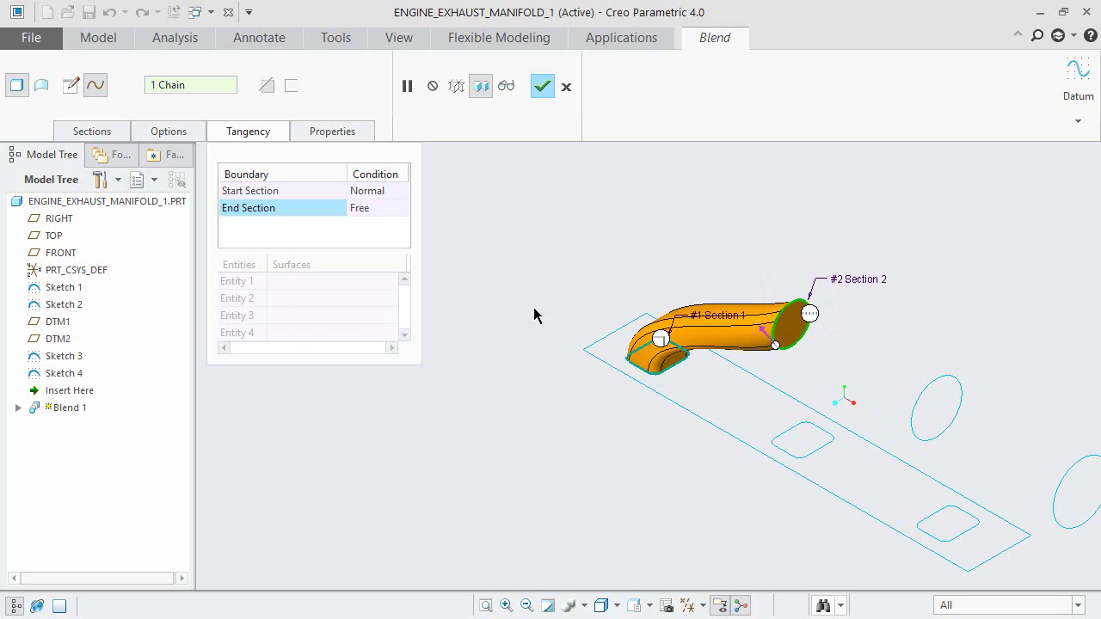
Set the end section's tangency condition back to Normal, keeping Normal at the start section
left_click(393, 211)
left_click(401, 193)
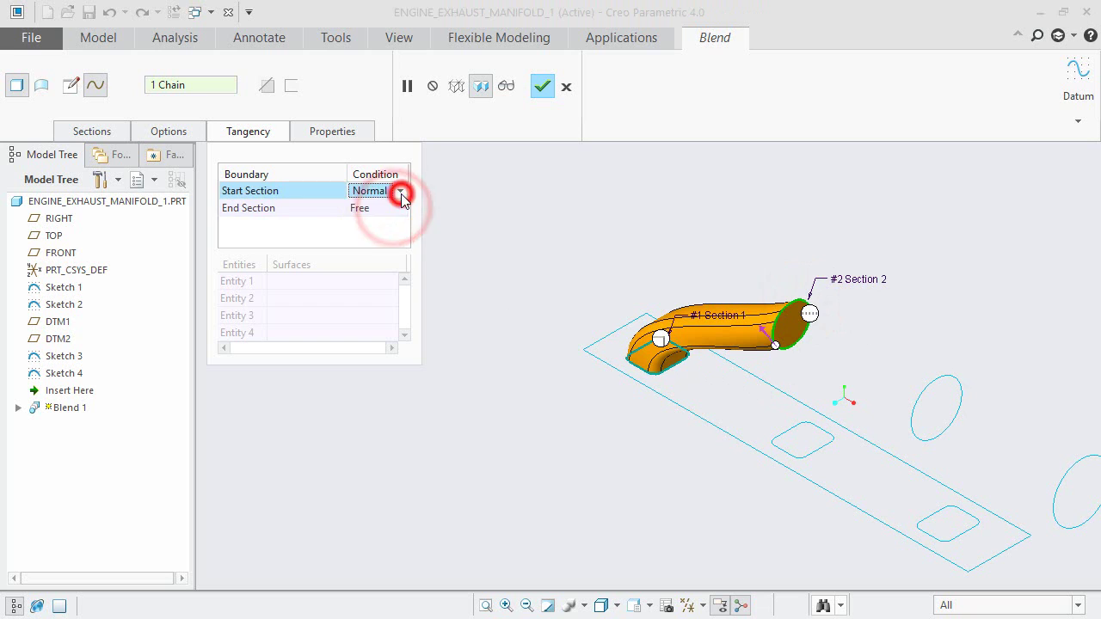
left_click(403, 192)
left_click(399, 239)
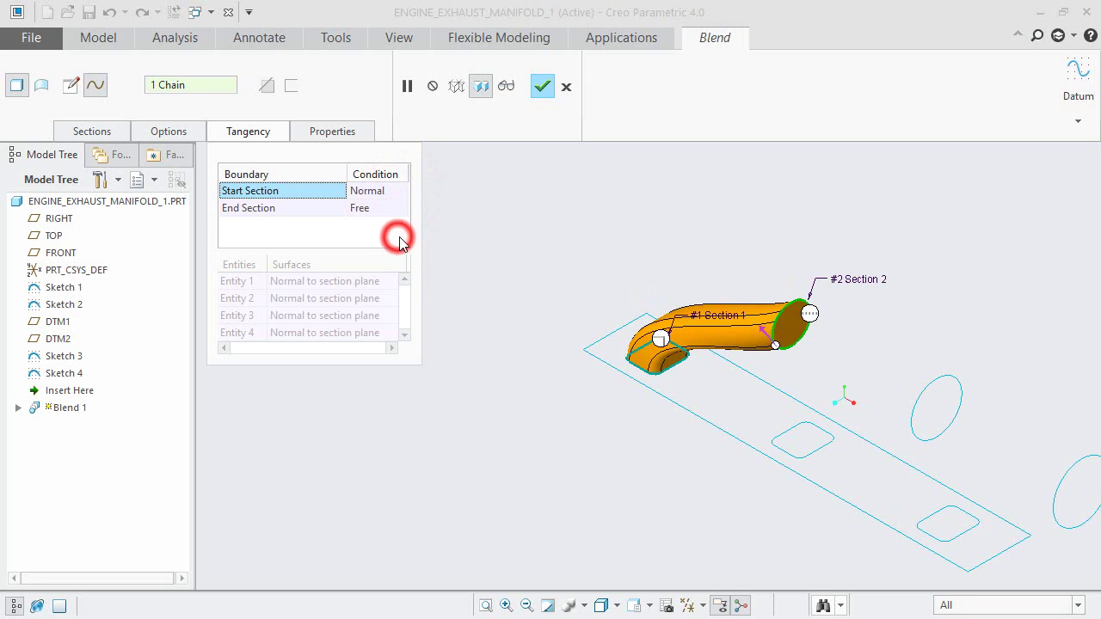
left_click(395, 209)
left_click(400, 210)
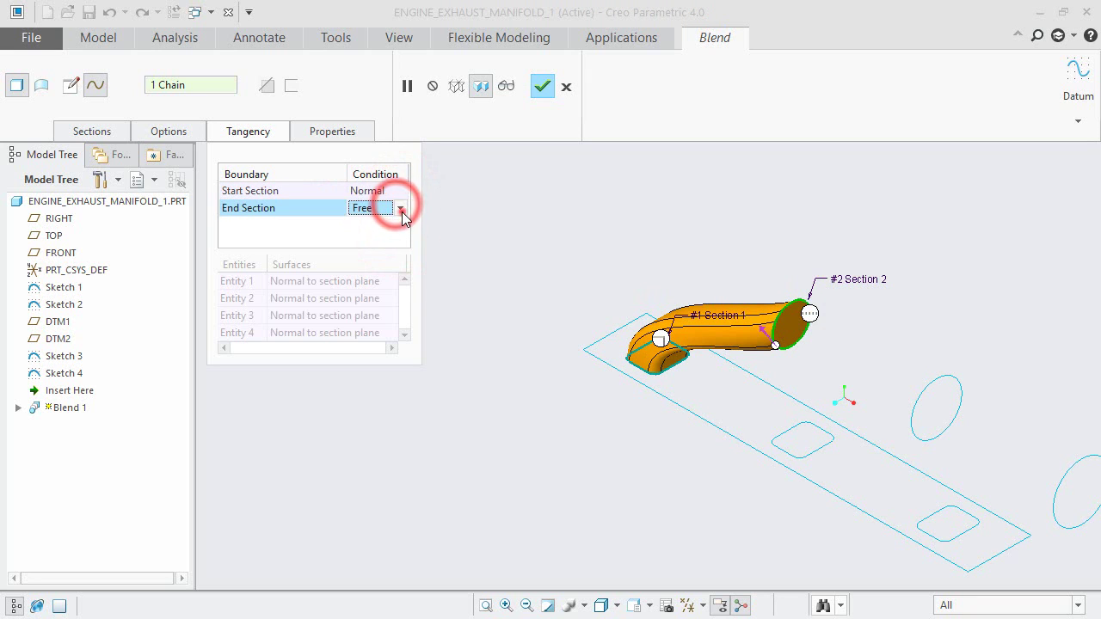
left_click(379, 253)
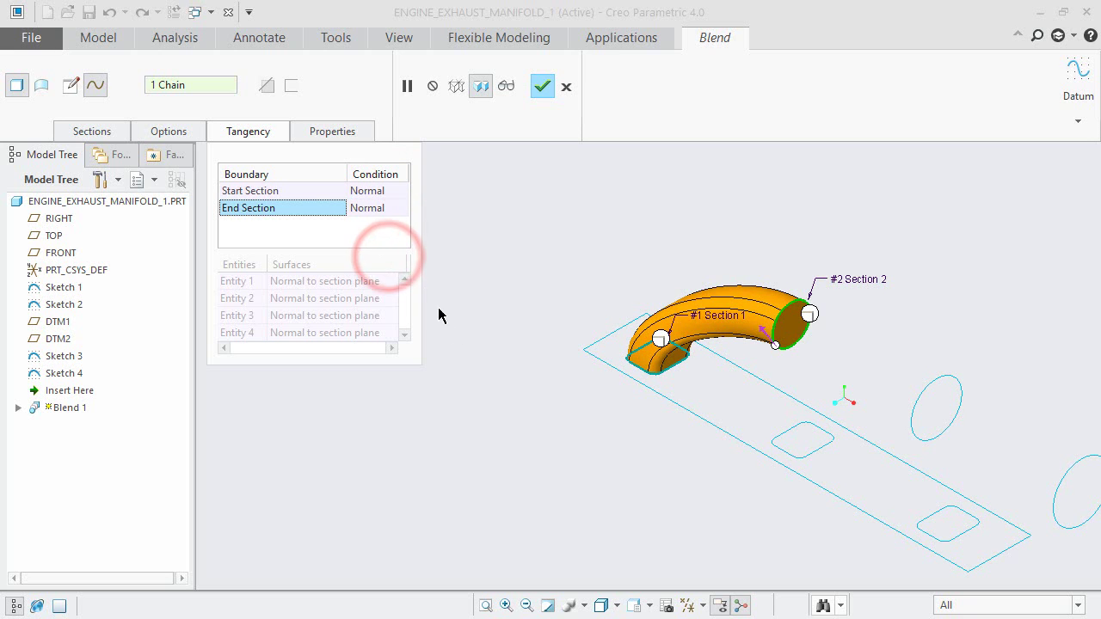
Check the blend preview, complete the first pipe blend and save the part
scroll(790, 293, "up", 4)
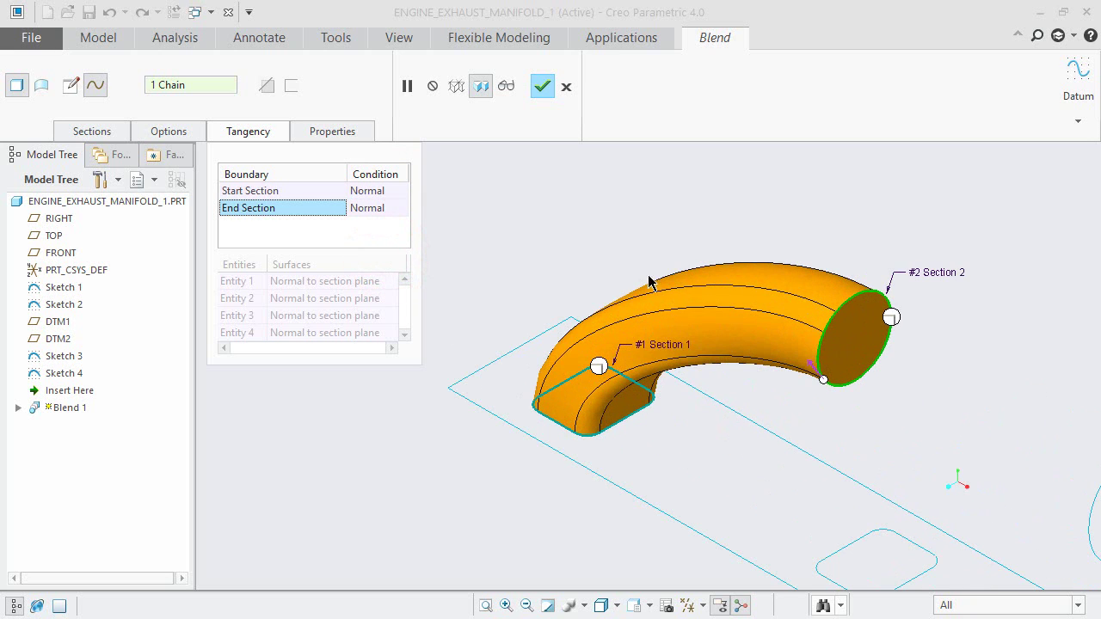
scroll(487, 236, "down", 5)
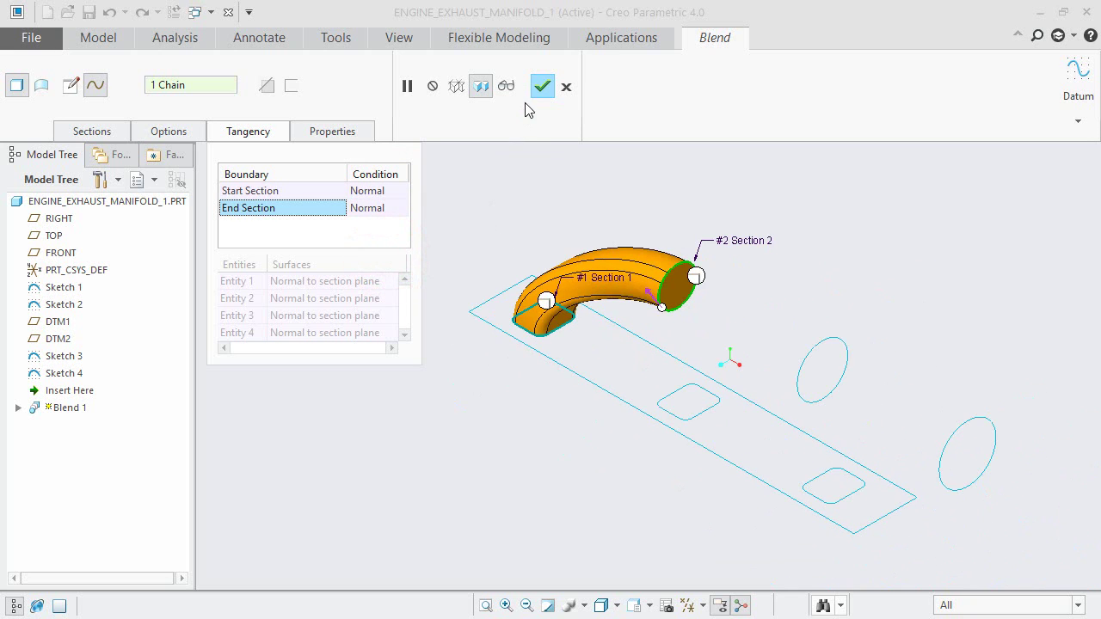
left_click(536, 88)
left_click(493, 233)
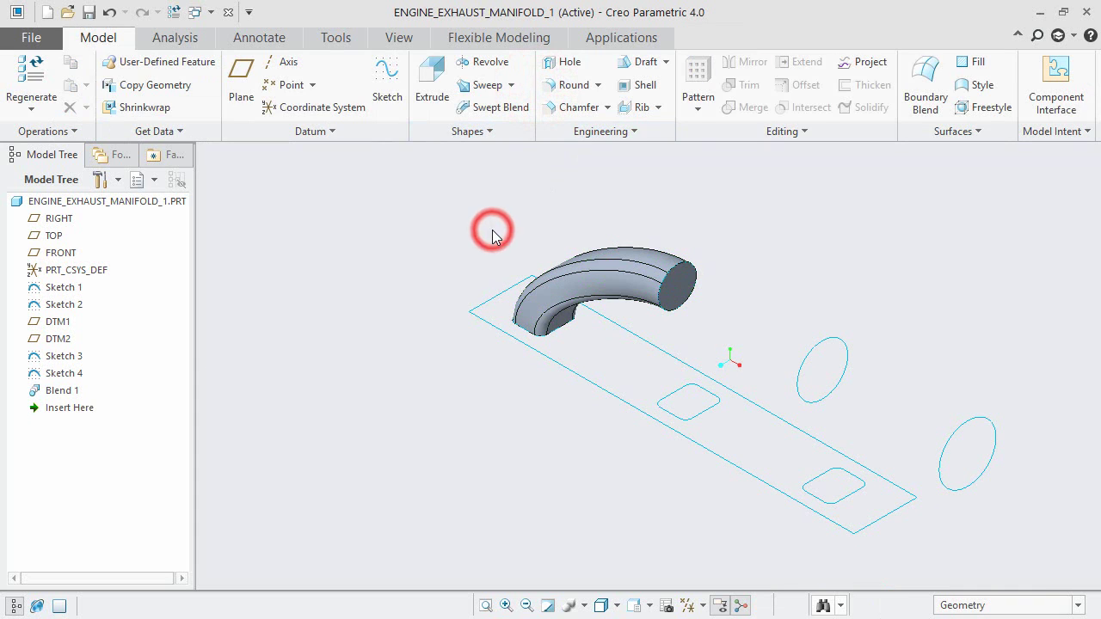
left_click(89, 12)
scroll(391, 295, "down", 1)
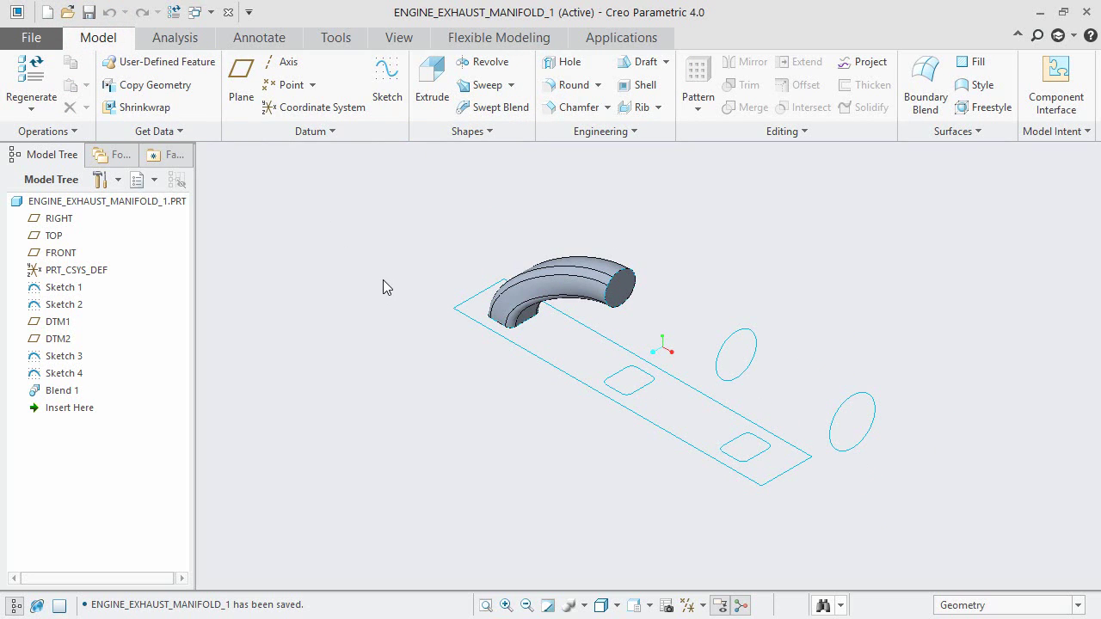
Start a Blend from selected sections, pick the rounded port loop nearest the largest circle first, and move its start point to the opposite edge
left_click(474, 134)
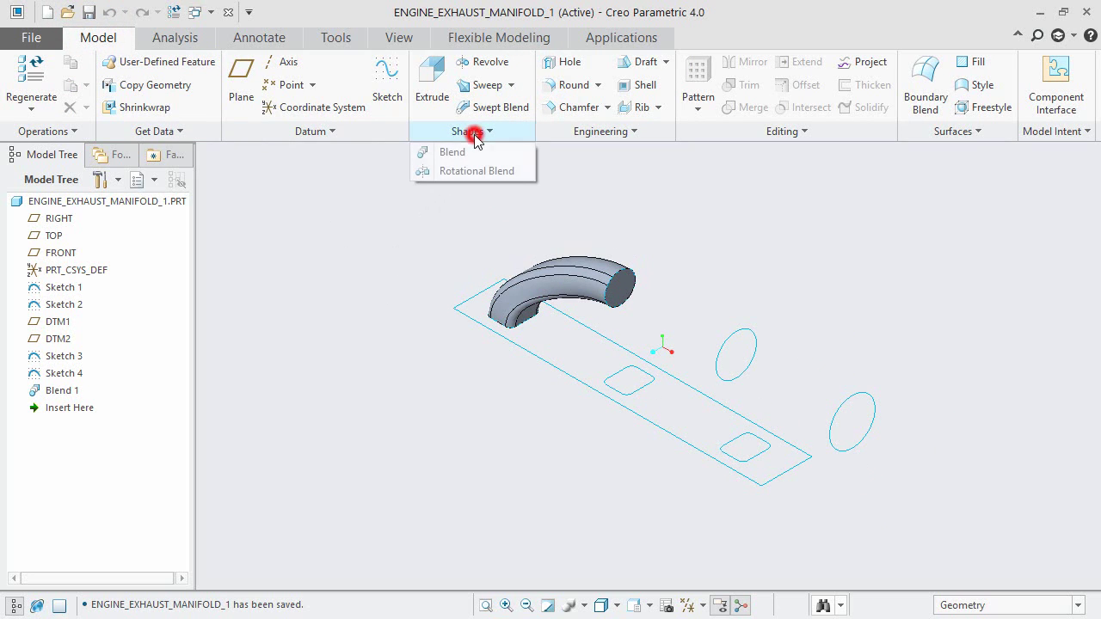
left_click(465, 152)
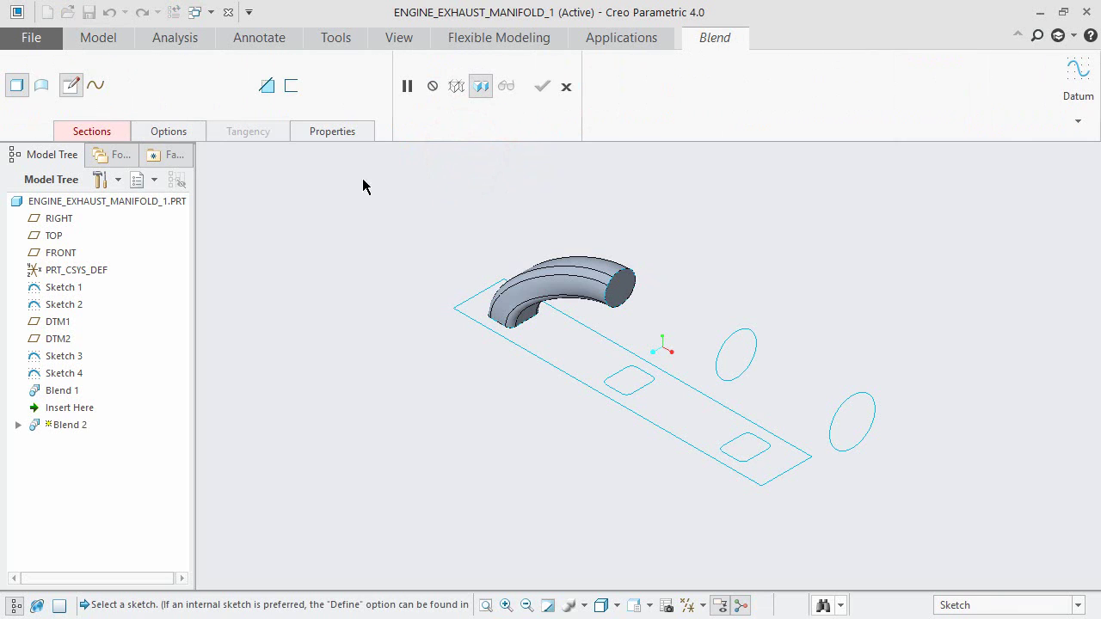
left_click(92, 132)
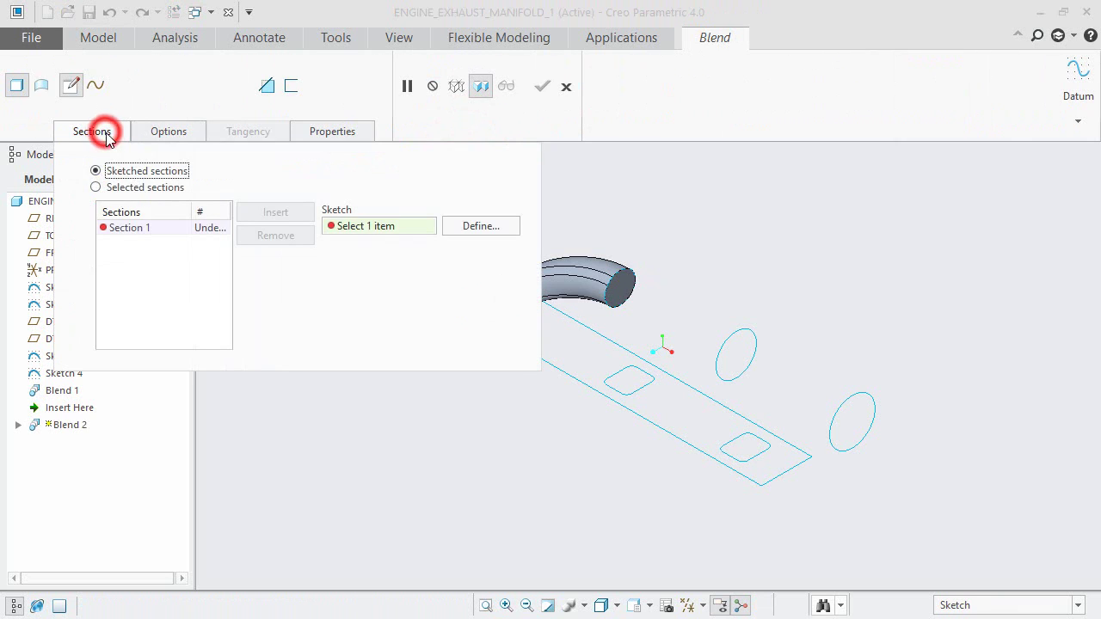
left_click(95, 187)
left_click(774, 333)
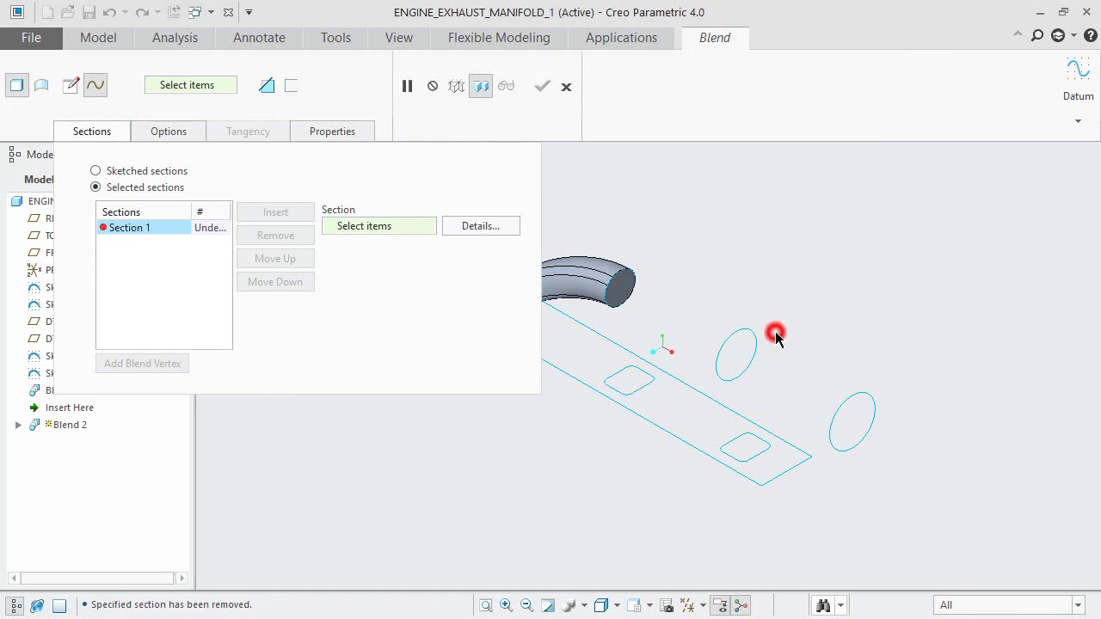
left_click(737, 443)
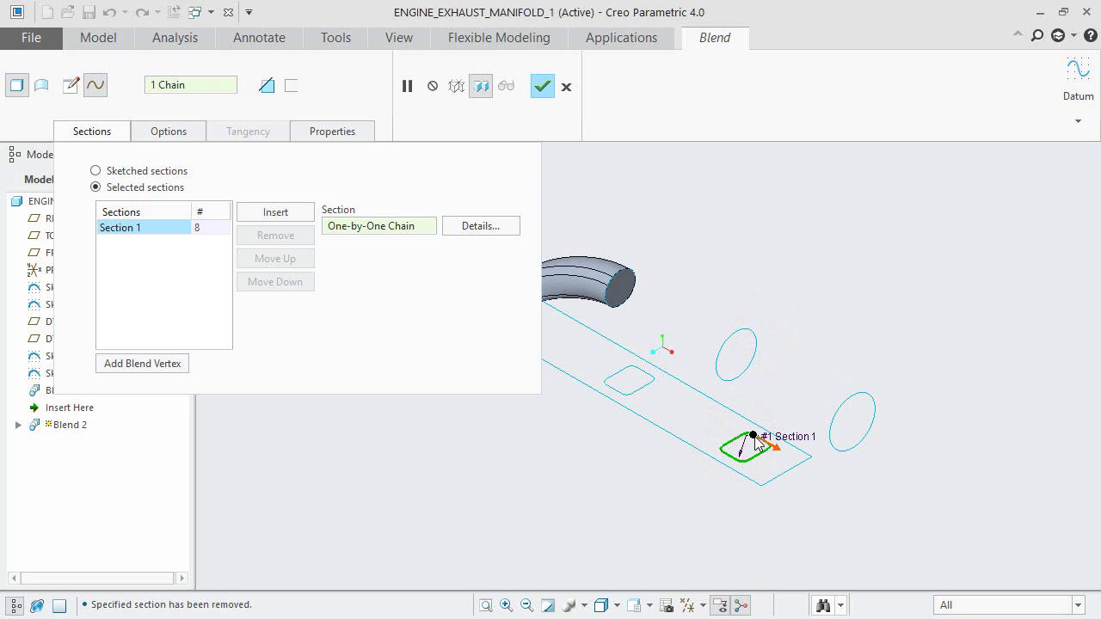
left_click(737, 460)
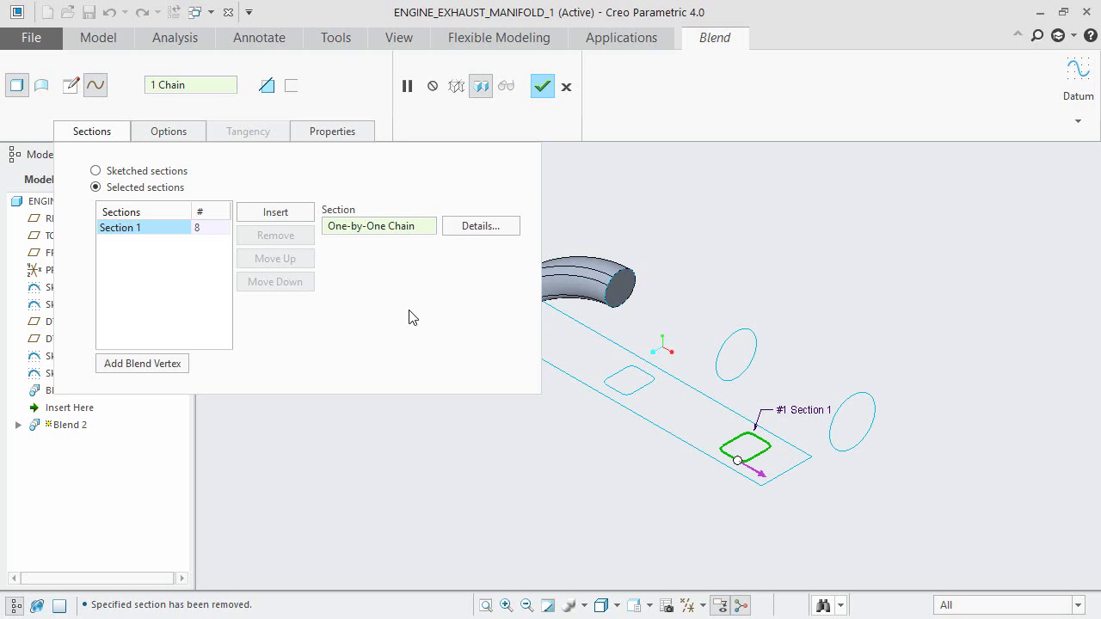
Insert the largest pipe circle as the second section and move its start point to the circle's lower vertex to untwist the blend
left_click(262, 215)
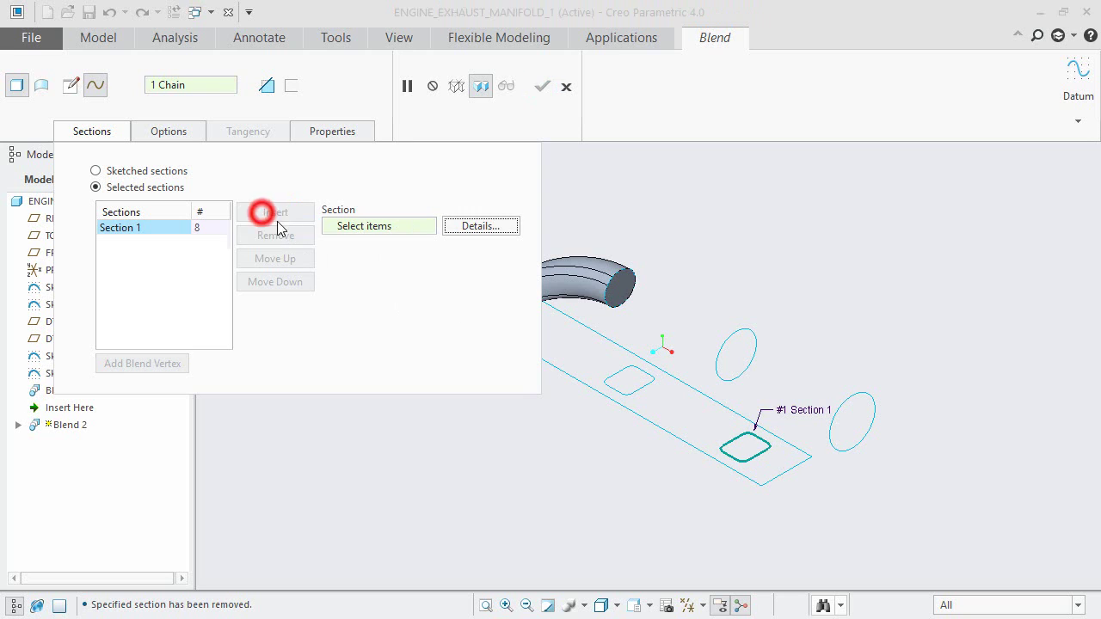
left_click(843, 406)
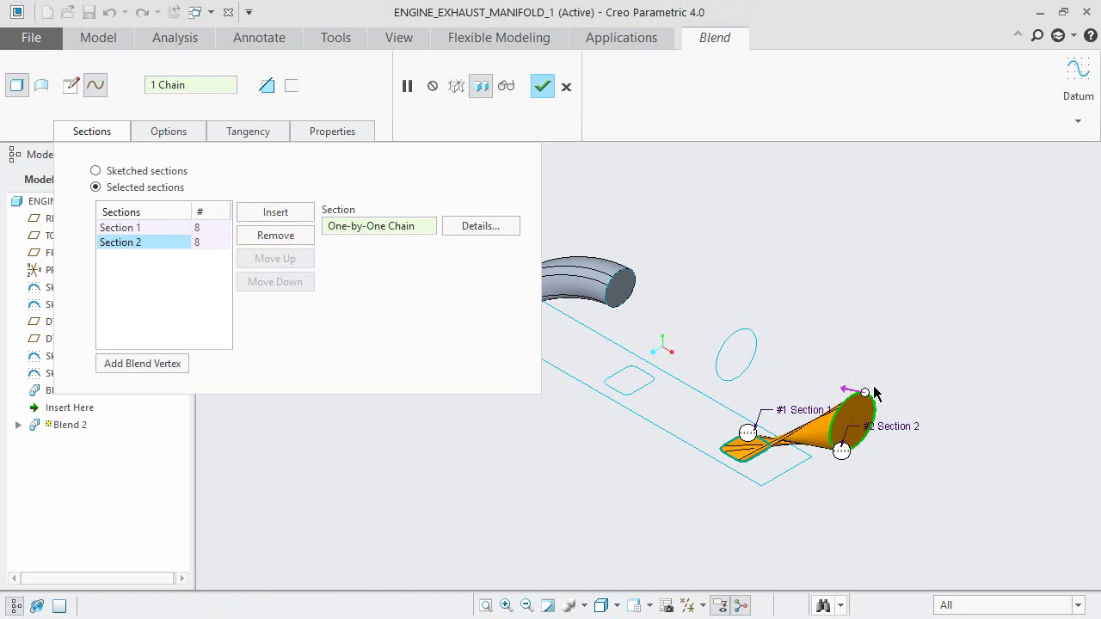
left_click_drag(834, 419, 817, 478)
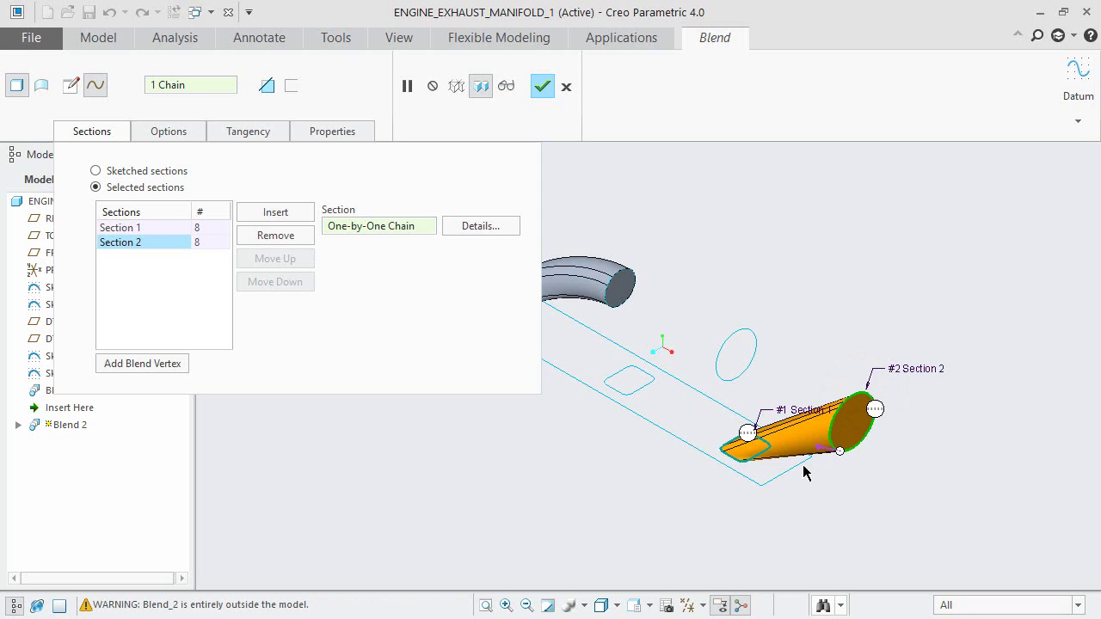
Set the tangency condition to Normal at both ends of the blend to the largest circle
left_click(277, 131)
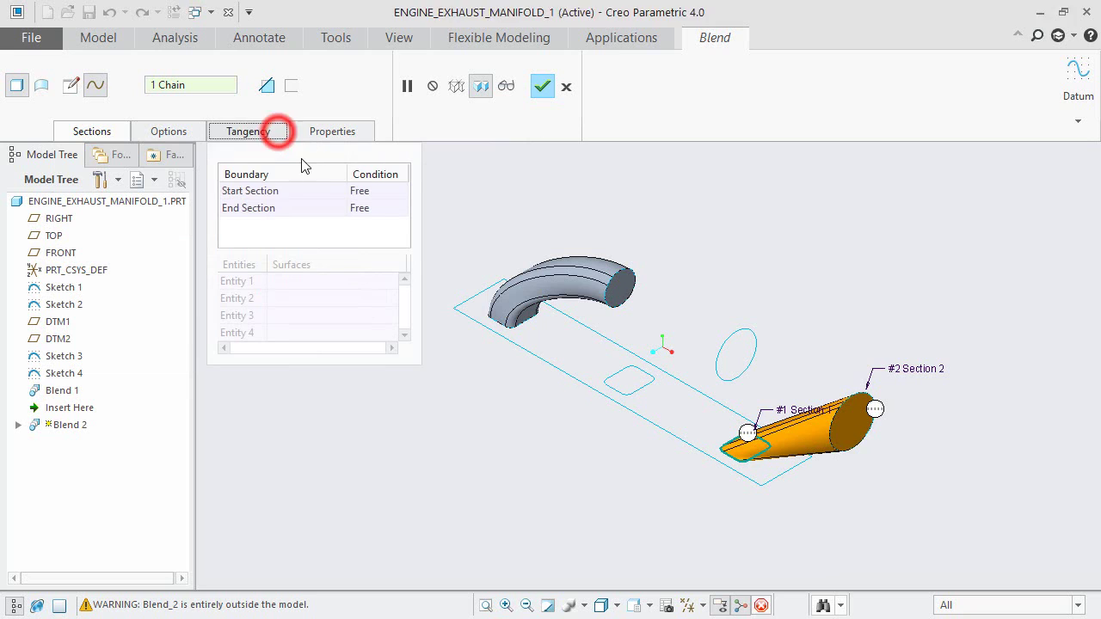
left_click(368, 191)
left_click(400, 191)
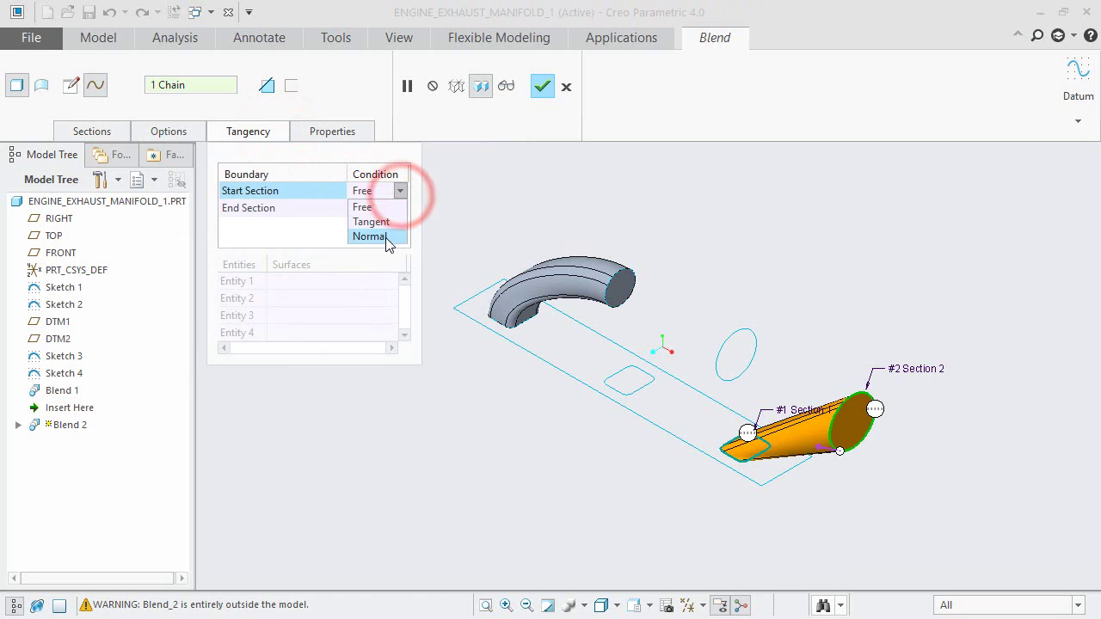
left_click(384, 237)
left_click(378, 208)
left_click(398, 208)
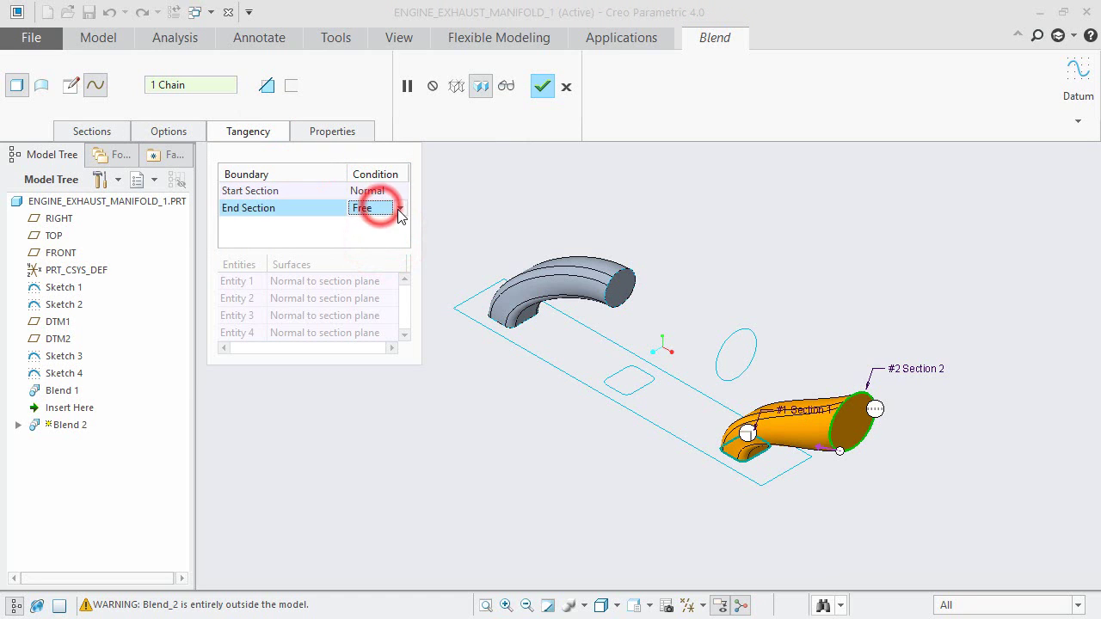
left_click(384, 253)
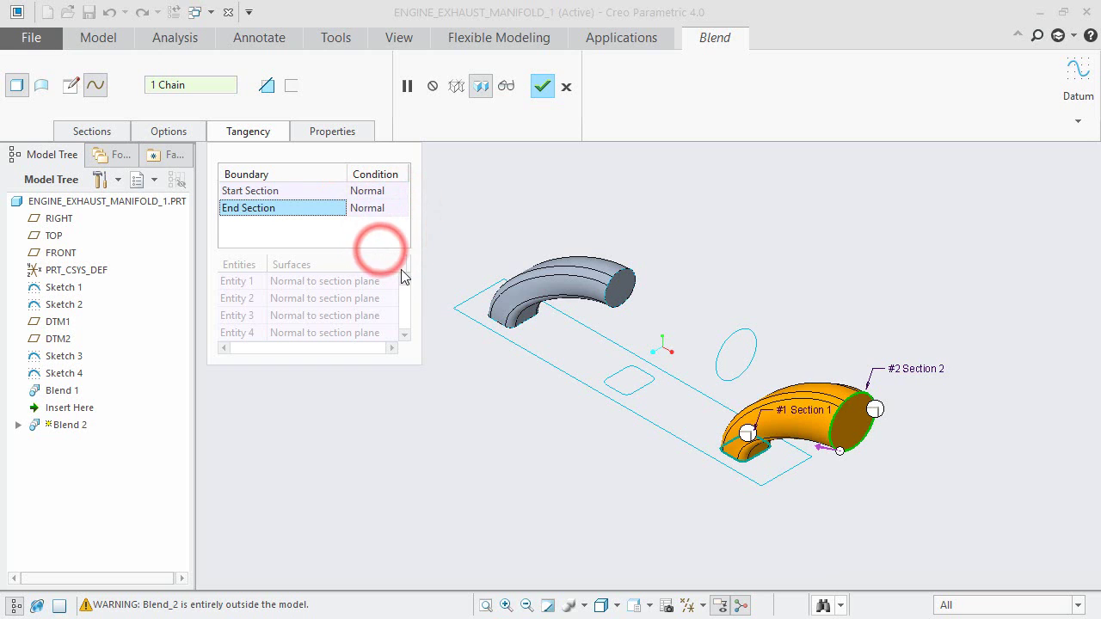
Complete the blend to the largest circle and save the part
middle_click_drag(582, 524, 543, 480)
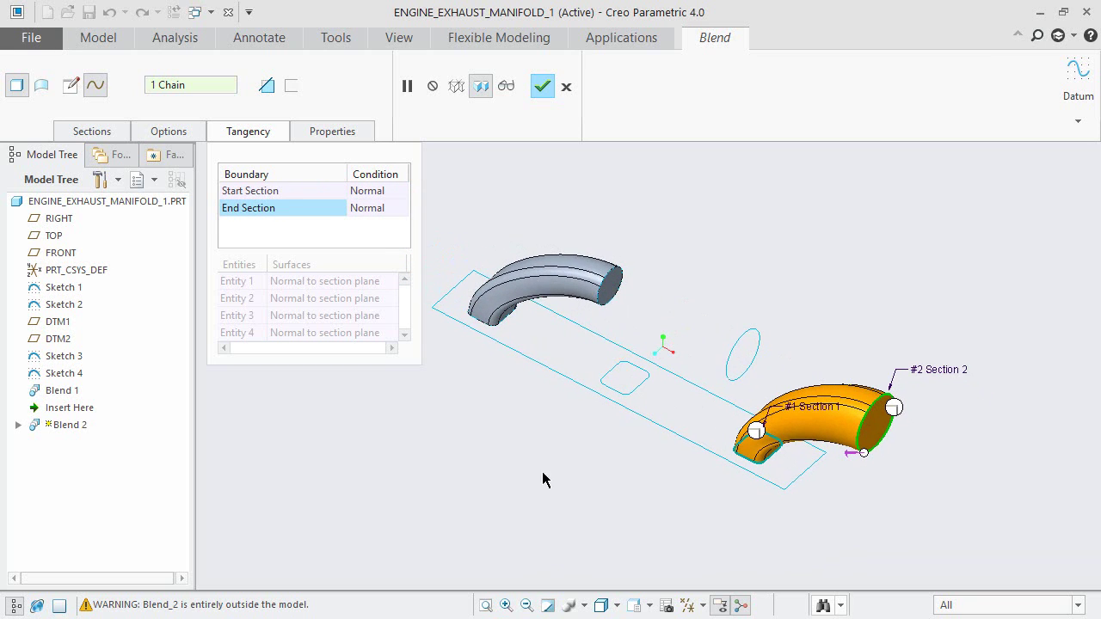
left_click(539, 92)
left_click(655, 215)
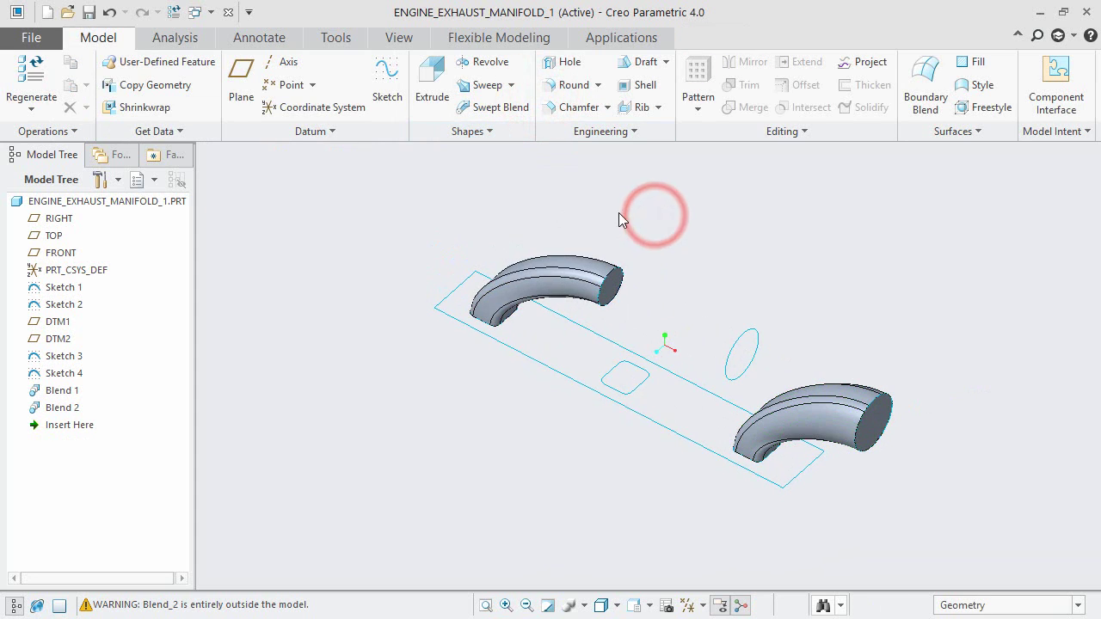
left_click(87, 16)
left_click(267, 206)
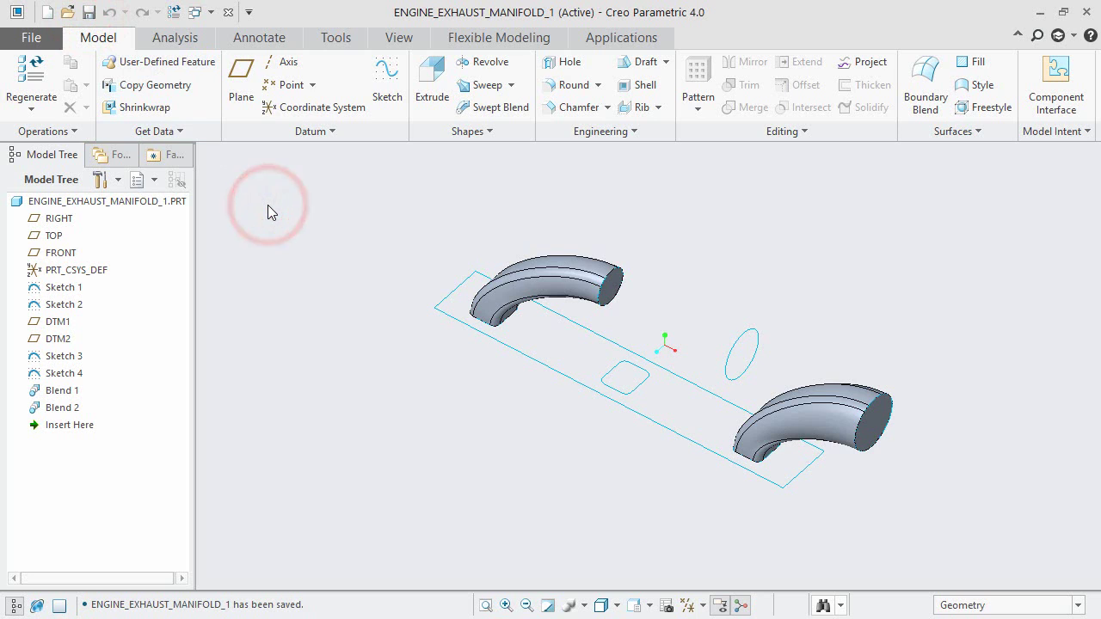
Start another Blend from selected sections, using the smallest pipe's end circle as the first section and the middle circle as the second
left_click(483, 133)
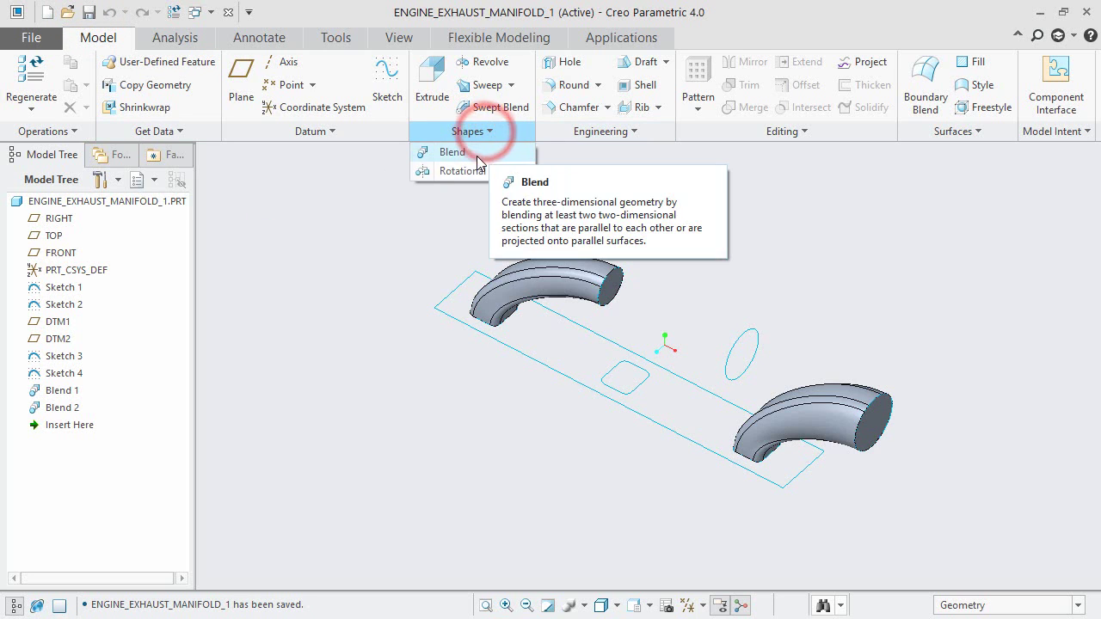
left_click(477, 156)
left_click(77, 131)
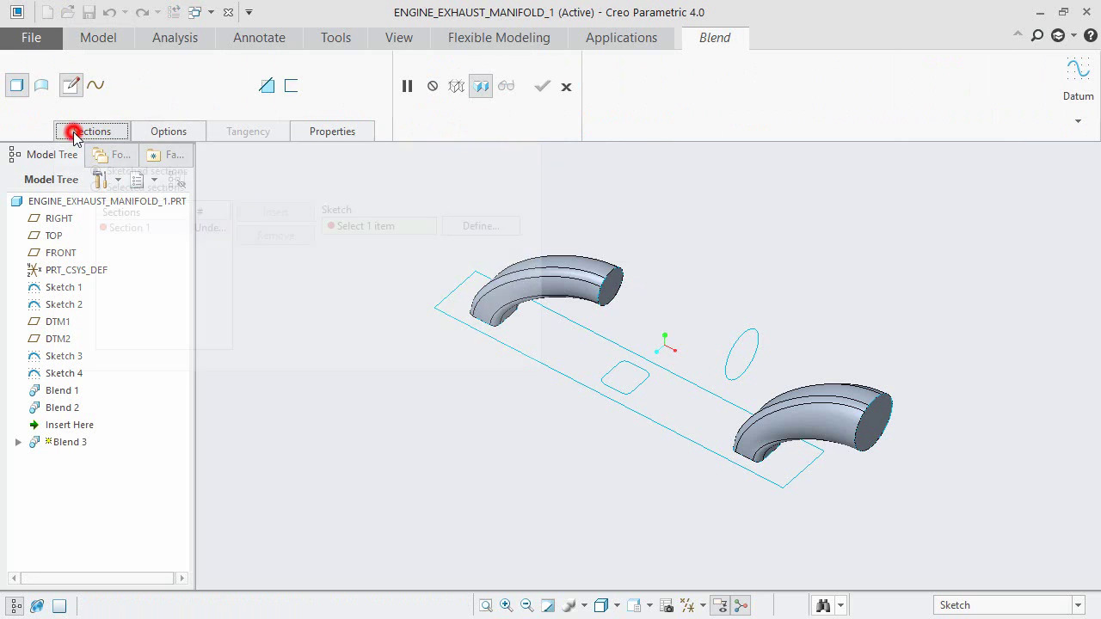
left_click(95, 188)
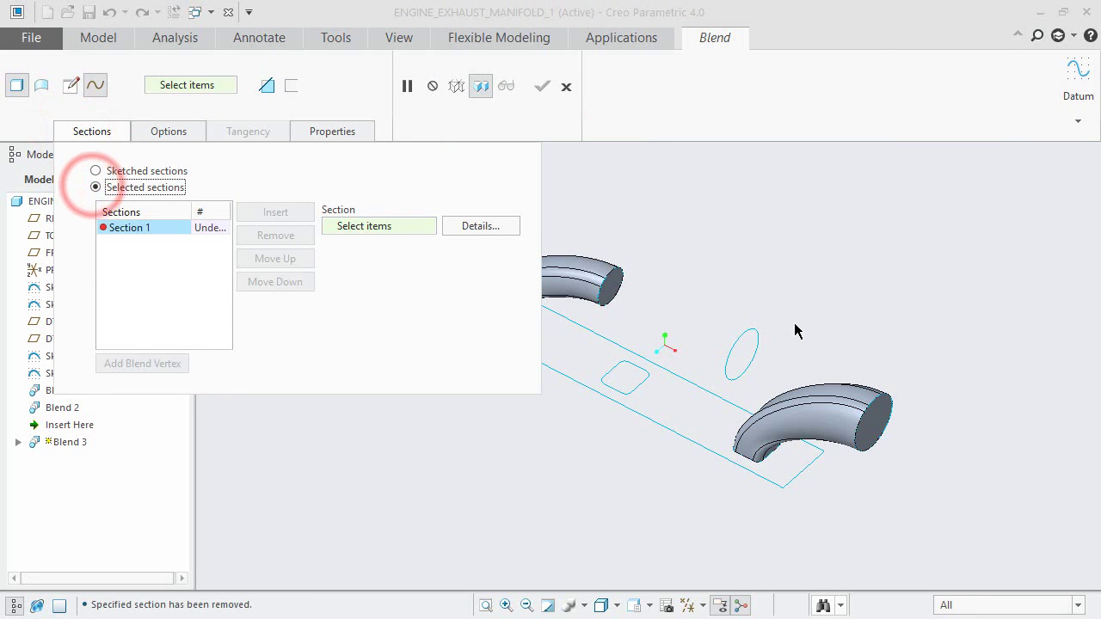
scroll(737, 290, "down", 3)
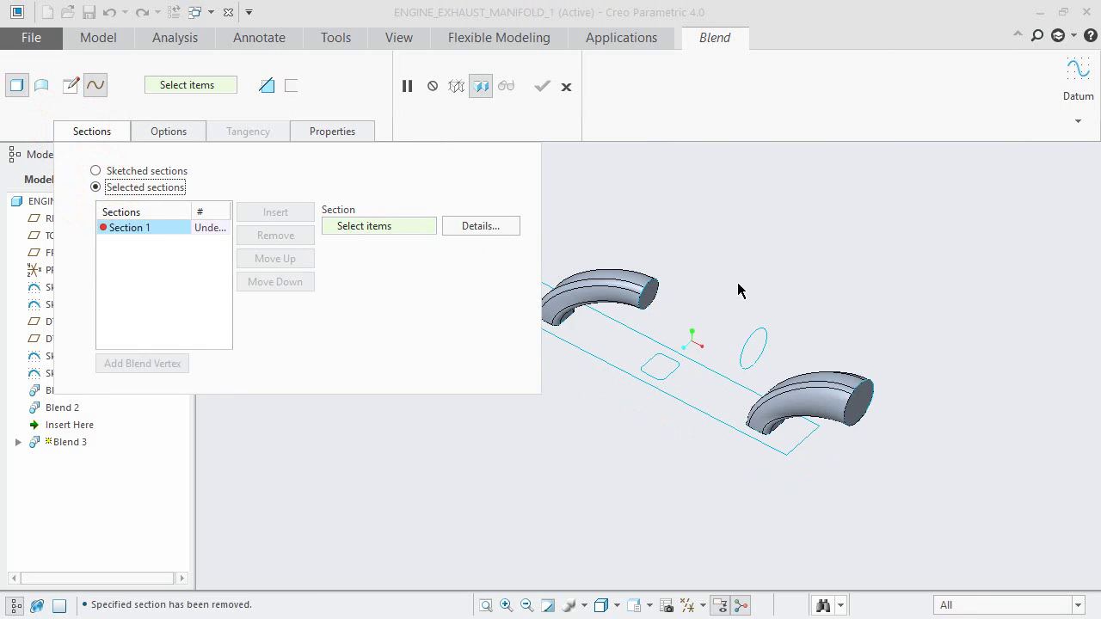
left_click(651, 291)
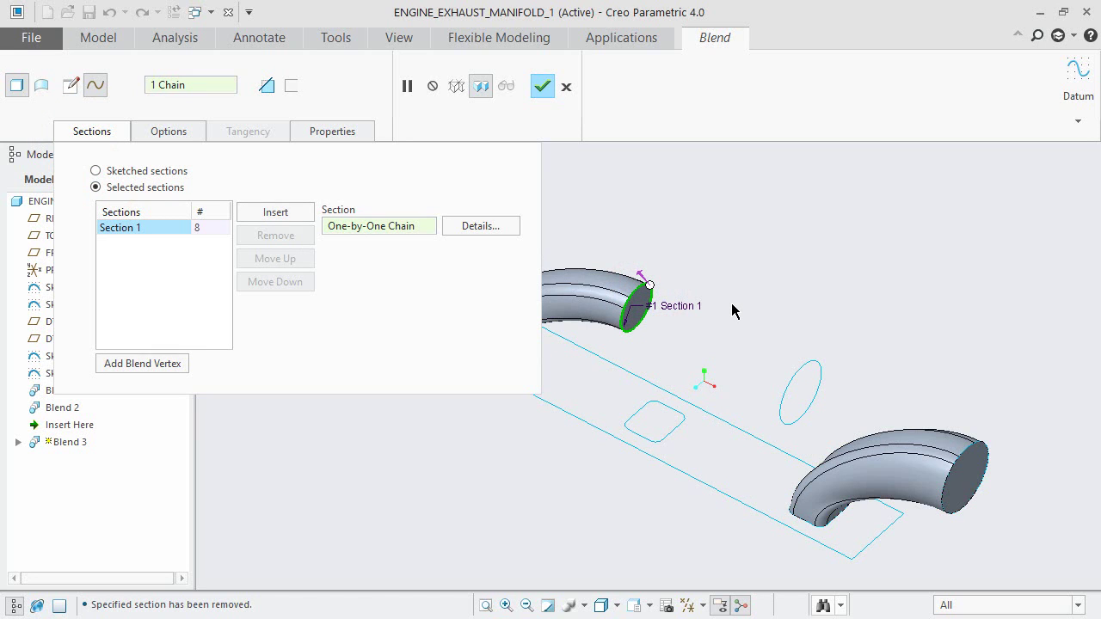
left_click(275, 213)
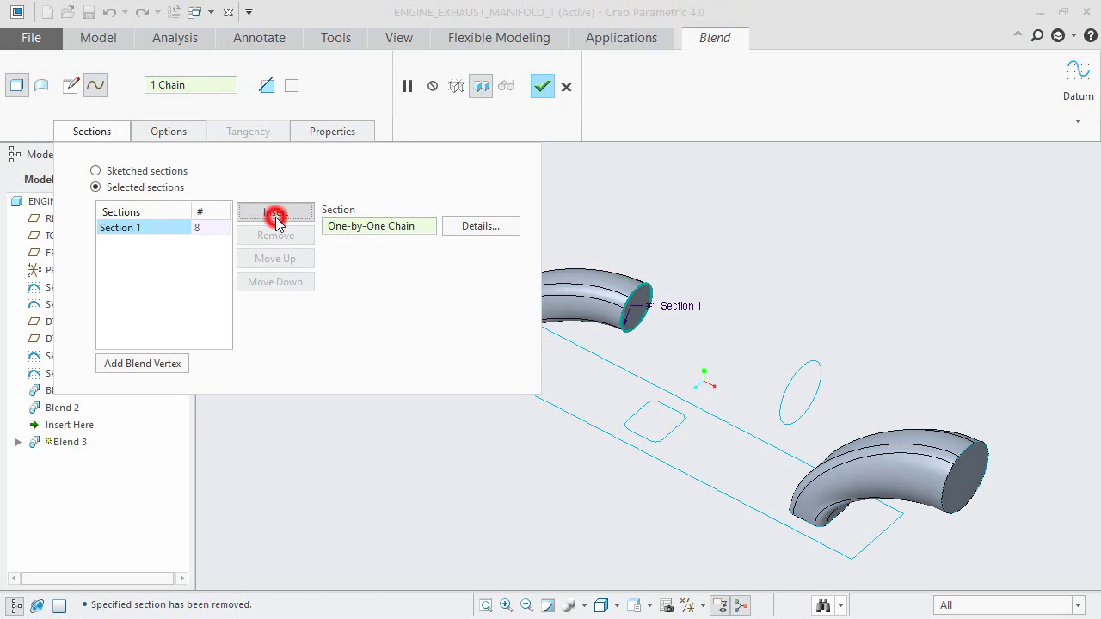
left_click(811, 369)
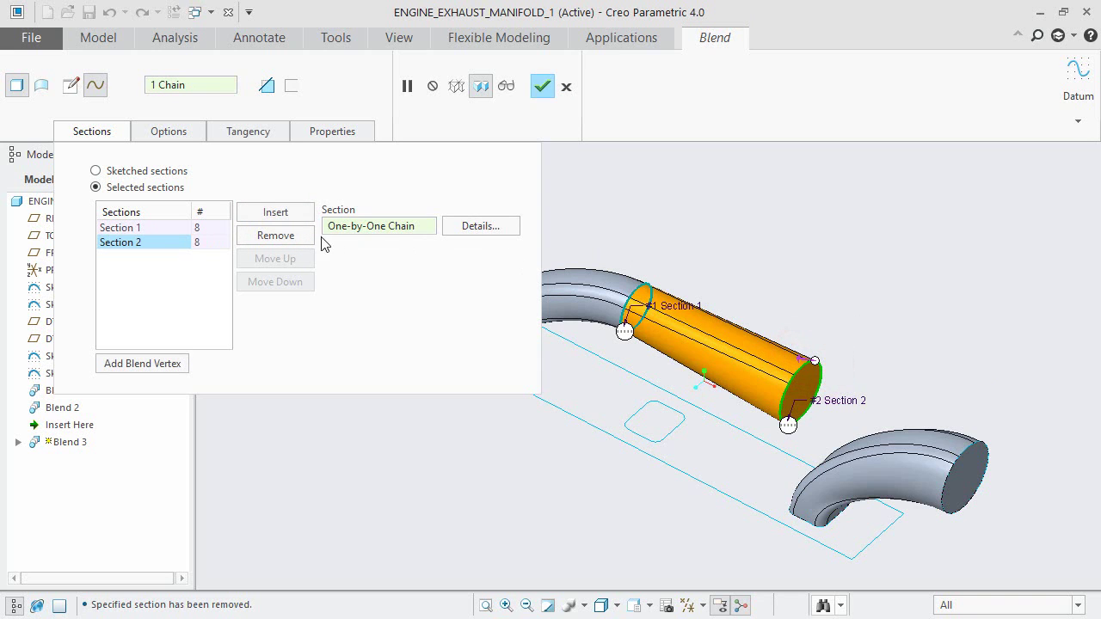